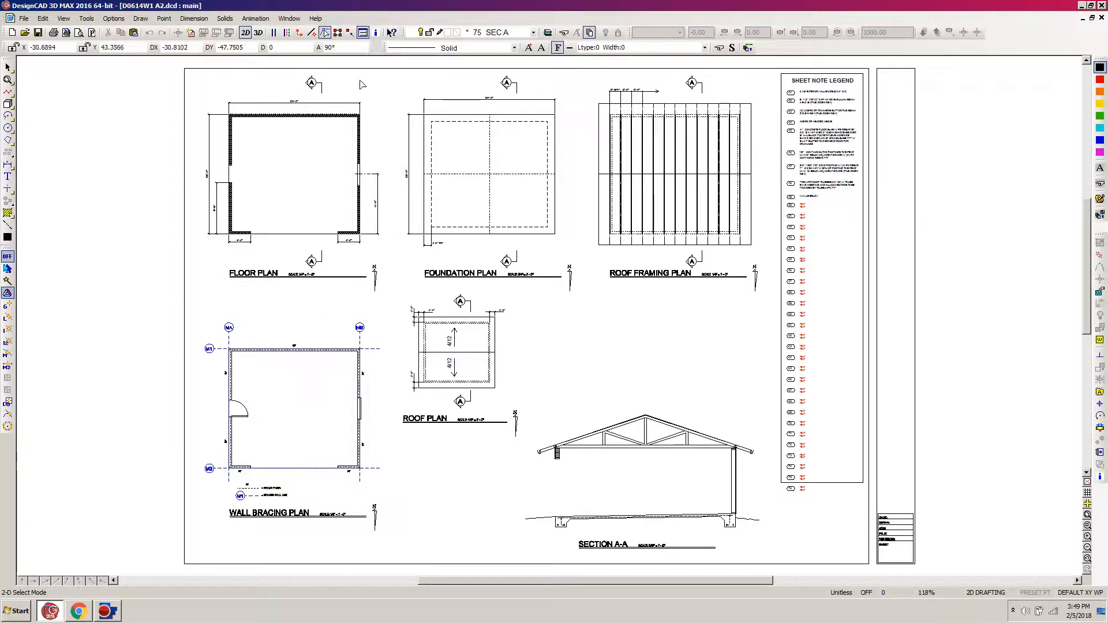
# Step: Zoom in on the floor plan and its section A markers
pyautogui.press('z')
pyautogui.click(397, 62)
pyautogui.click(176, 305)
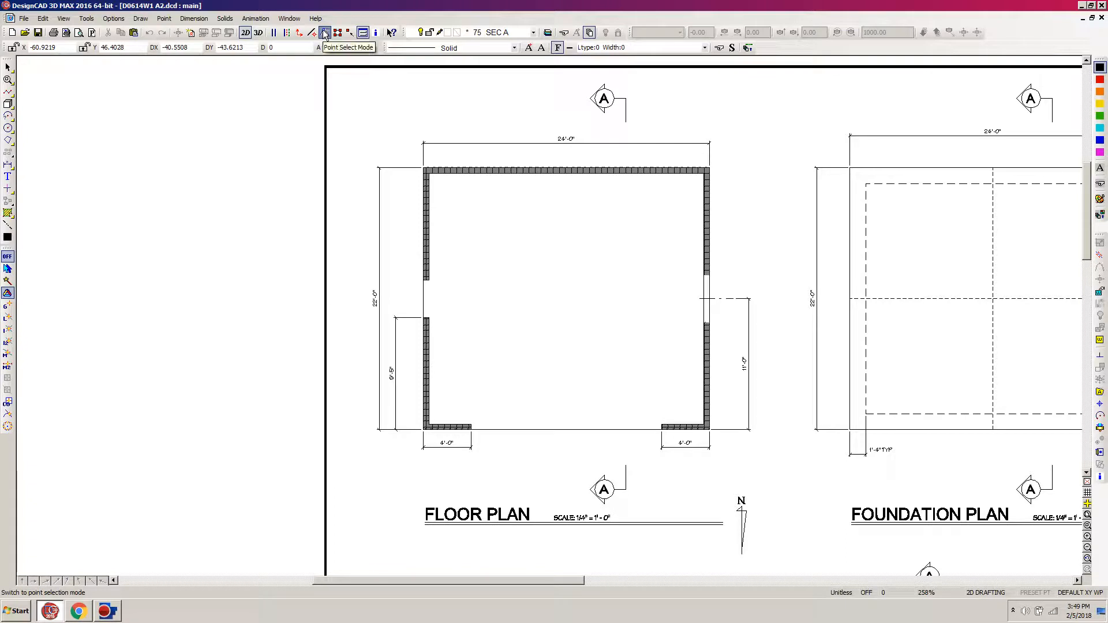
pyautogui.click(325, 33)
pyautogui.click(660, 68)
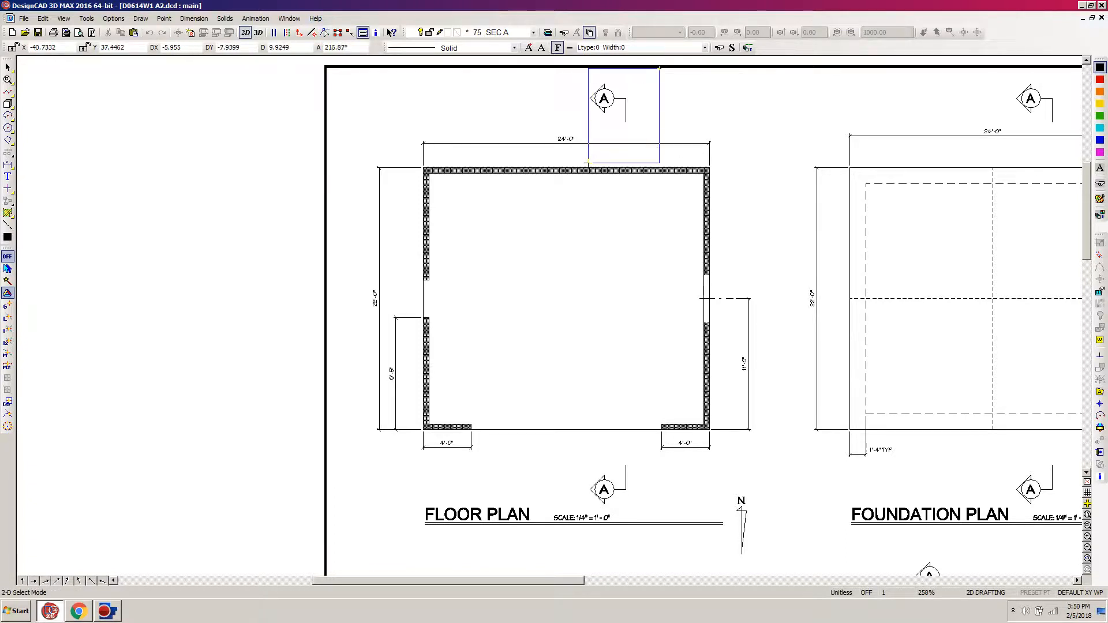
pyautogui.click(588, 170)
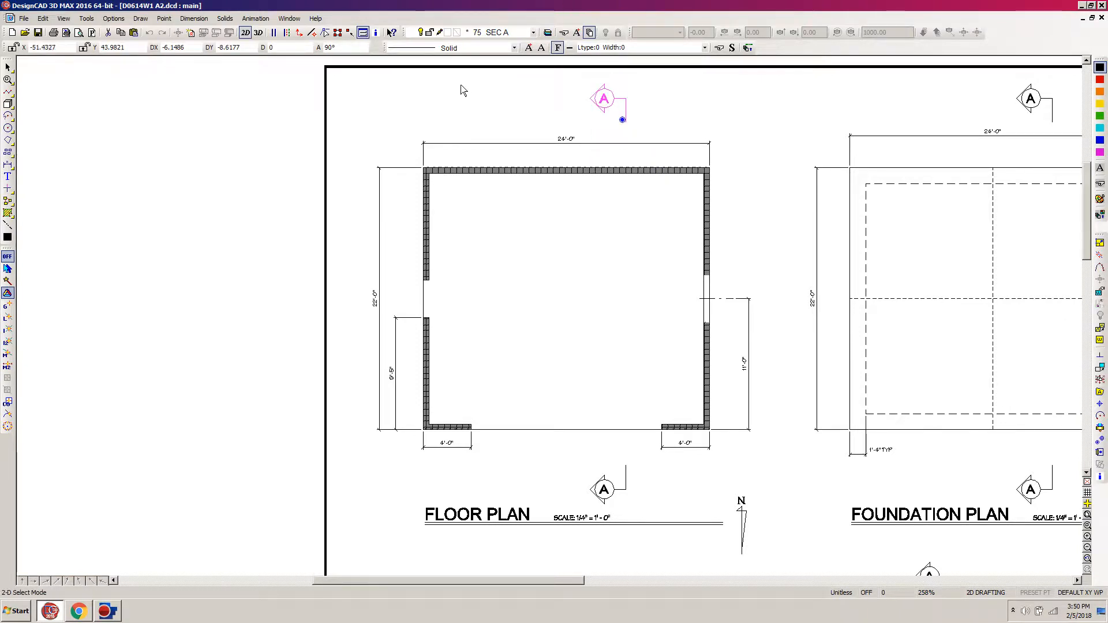
pyautogui.click(152, 37)
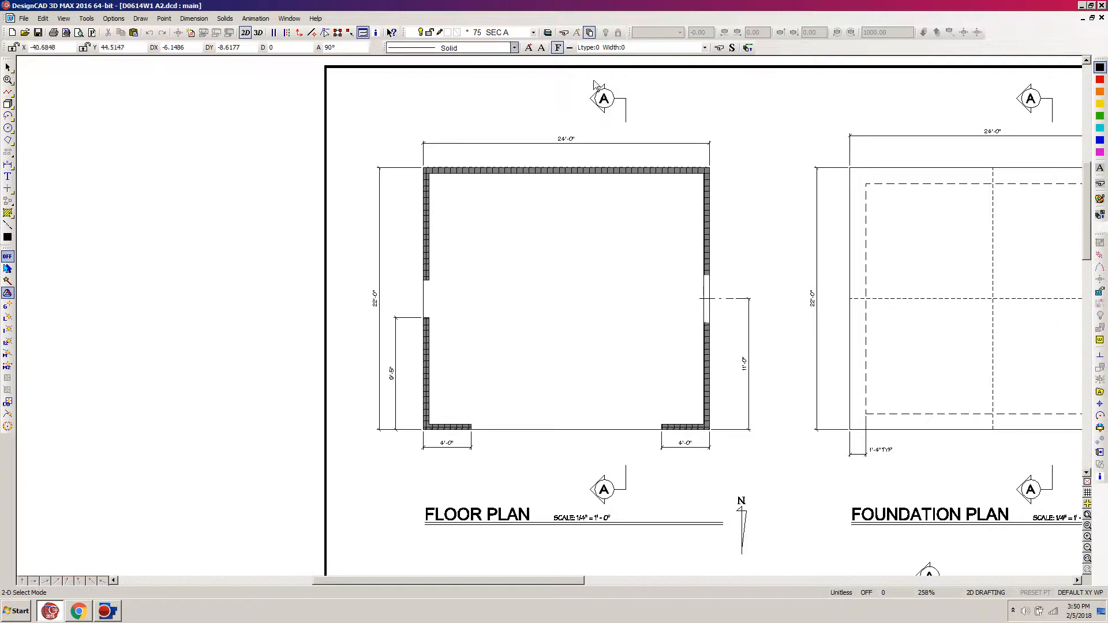
# Step: Select both section A markers of the floor plan and set their selection handle at the building's upper-right outer corner
pyautogui.click(325, 33)
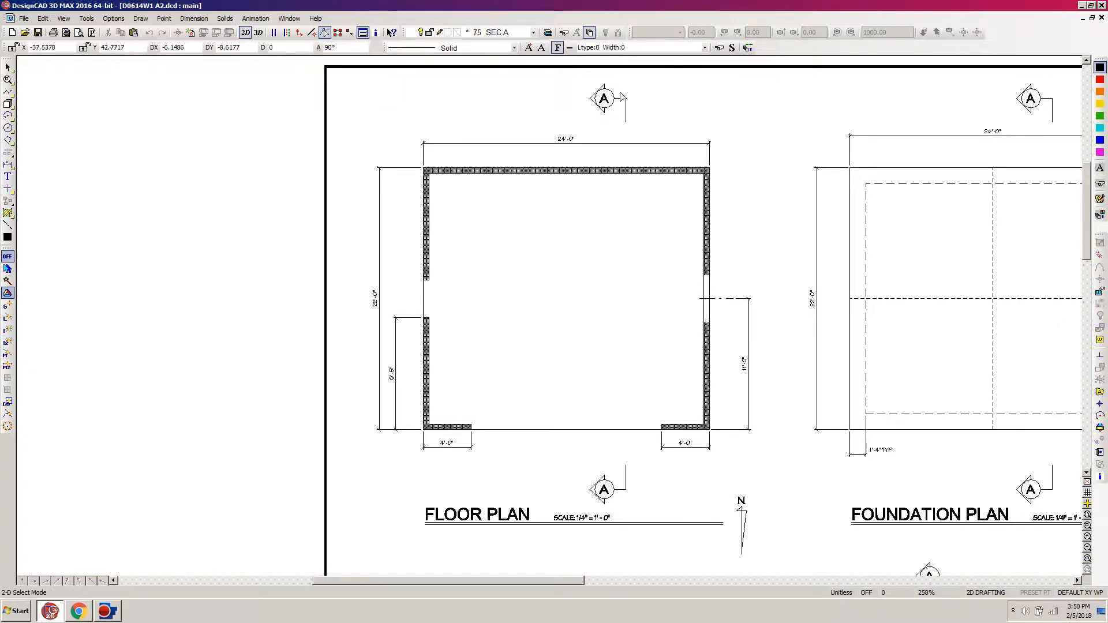
pyautogui.moveTo(585, 71)
pyautogui.mouseDown()
pyautogui.moveTo(612, 132)
pyautogui.moveTo(635, 282)
pyautogui.moveTo(636, 521)
pyautogui.moveTo(636, 512)
pyautogui.mouseUp()
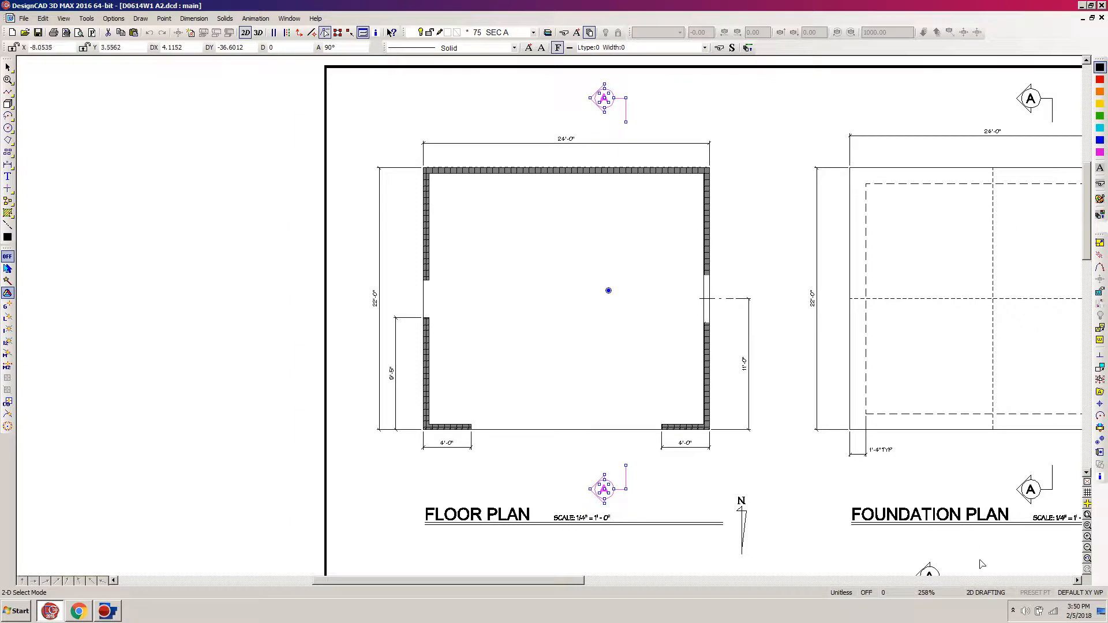
pyautogui.click(1100, 477)
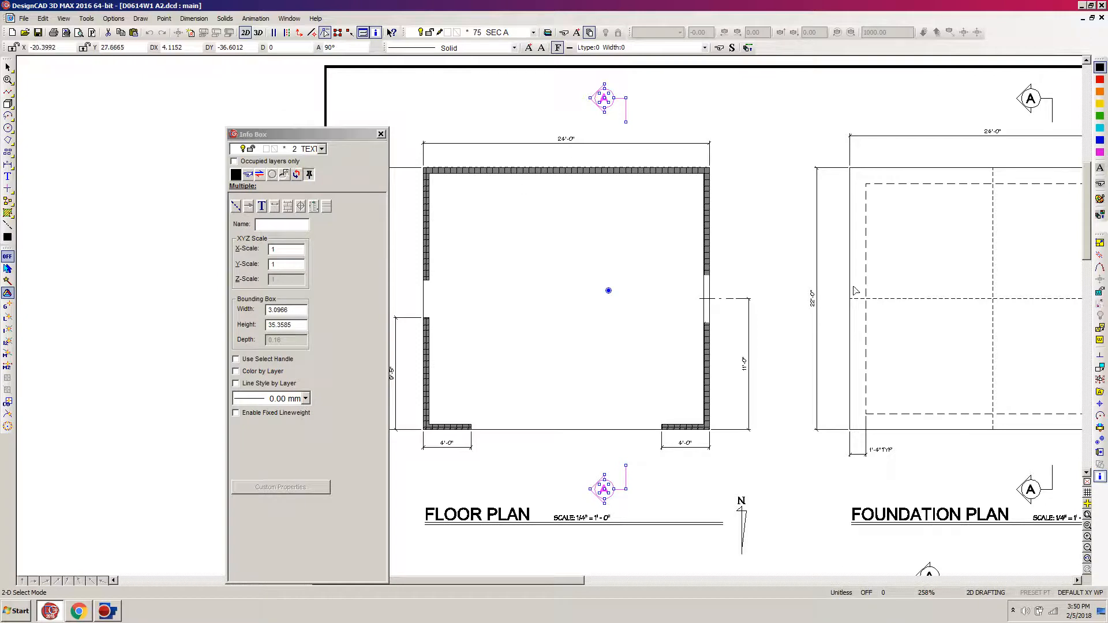
pyautogui.click(1100, 442)
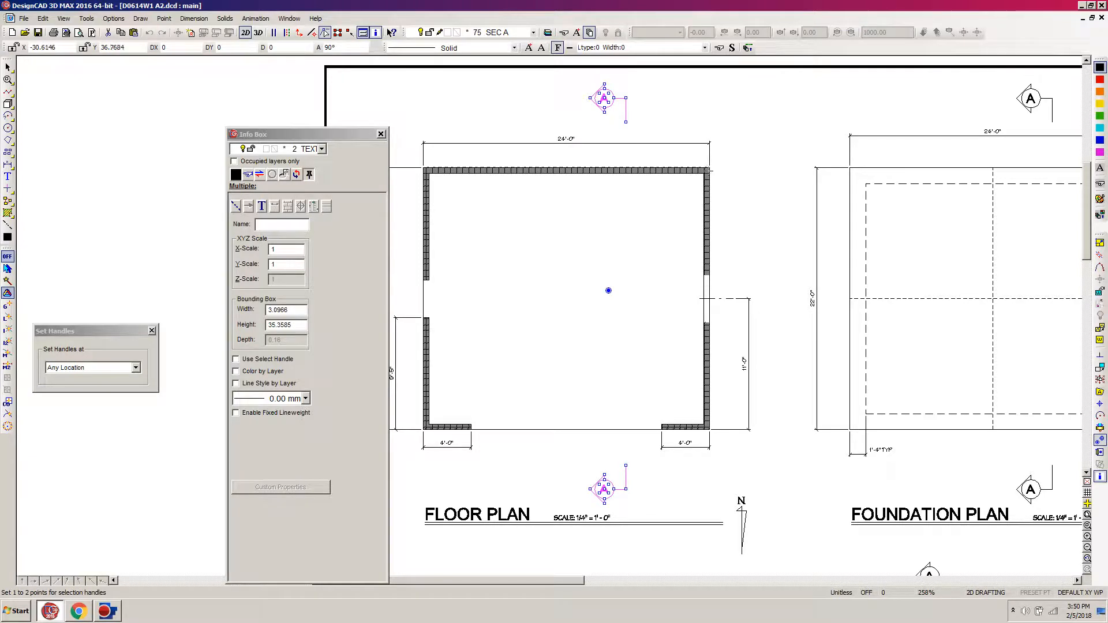
pyautogui.click(709, 168)
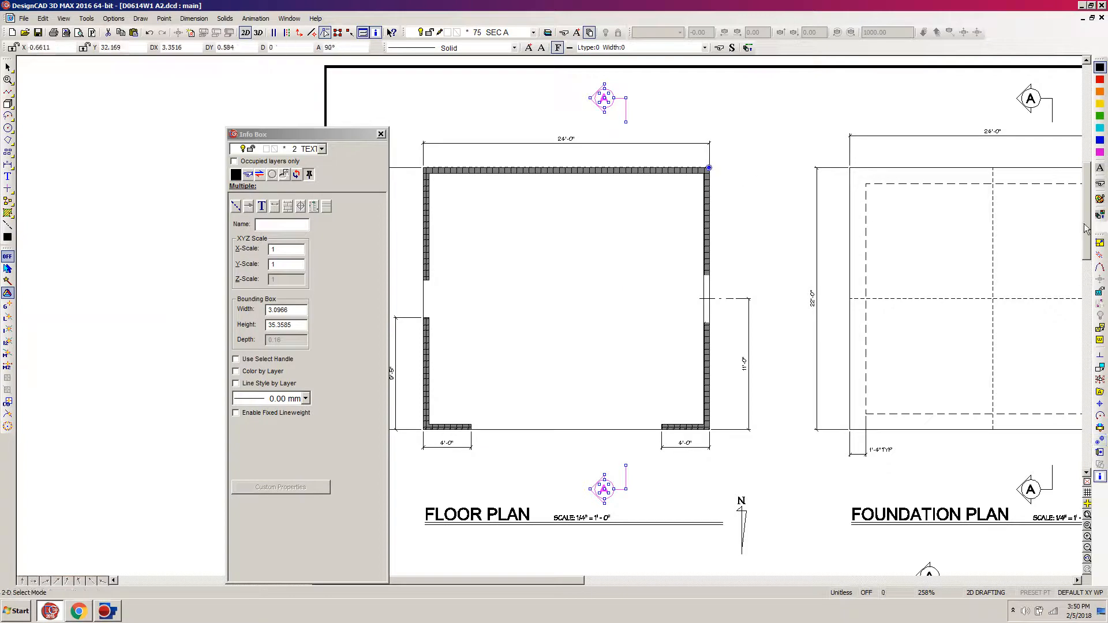
# Step: Copy the selected section A markers onto the wall bracing plan, referenced to the wall corner on grid line MB, and clear the selection
pyautogui.moveTo(1087, 220); pyautogui.dragTo(1093, 283)
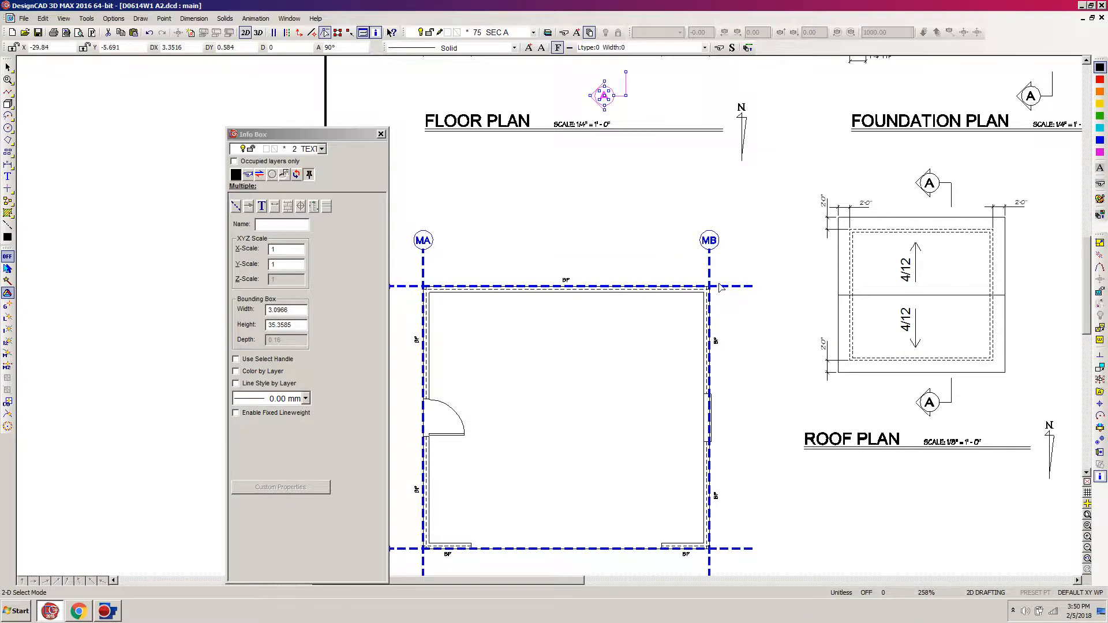
pyautogui.press('w')
pyautogui.click(782, 205)
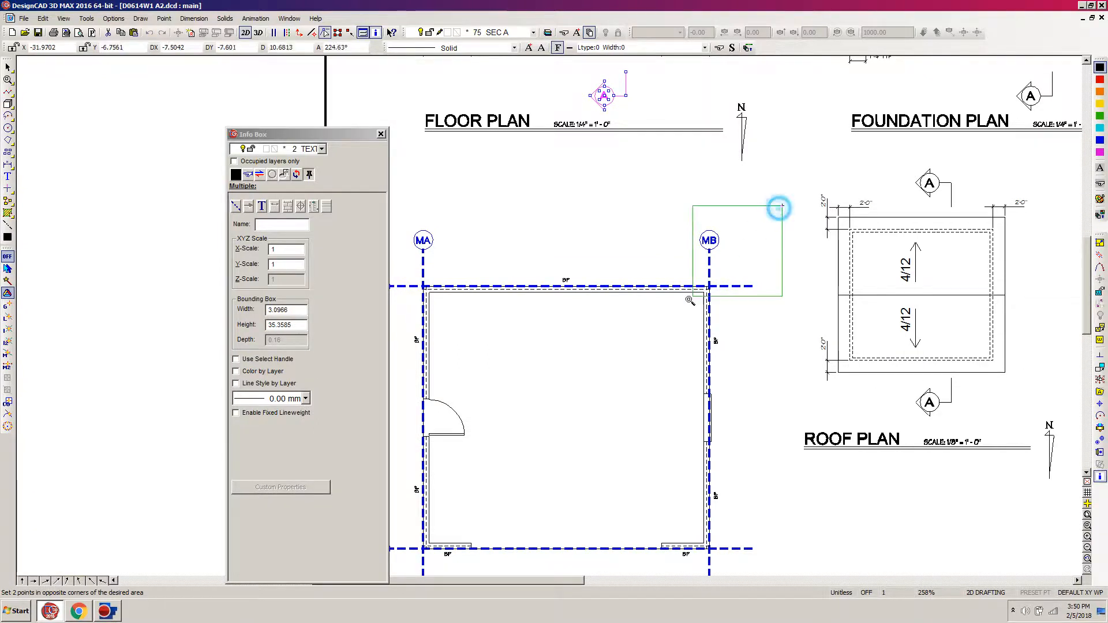
pyautogui.click(523, 376)
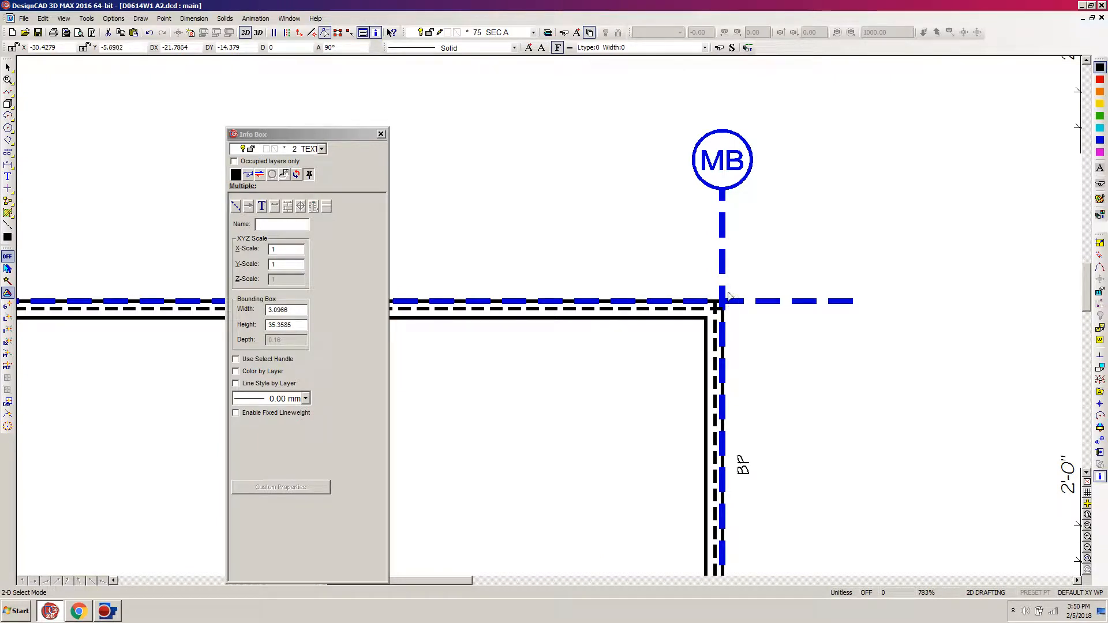
pyautogui.press('c')
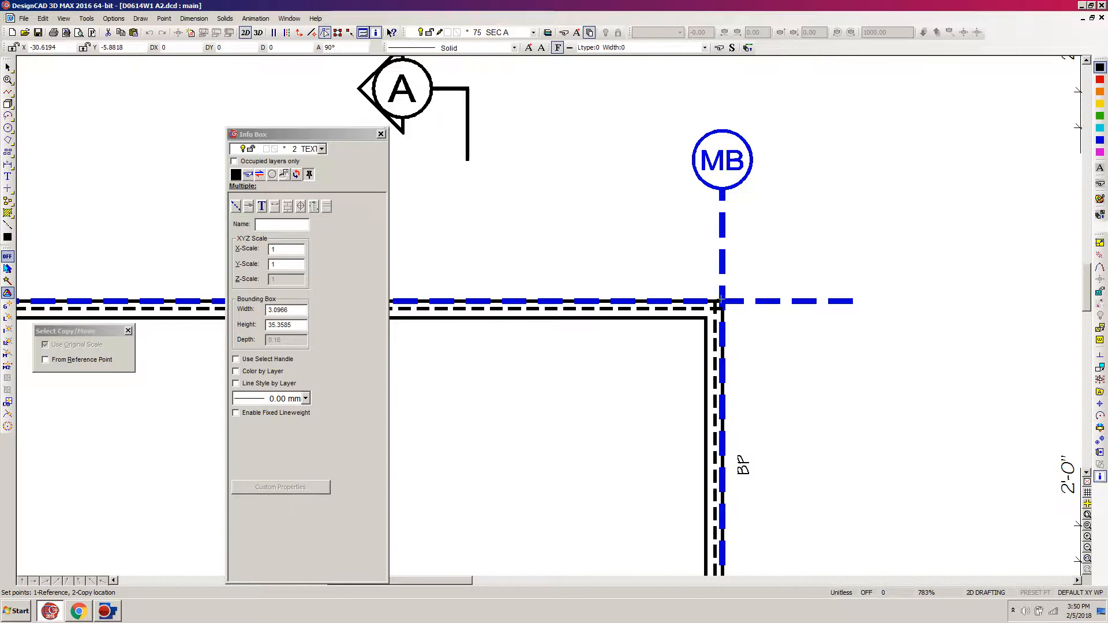
pyautogui.click(722, 302)
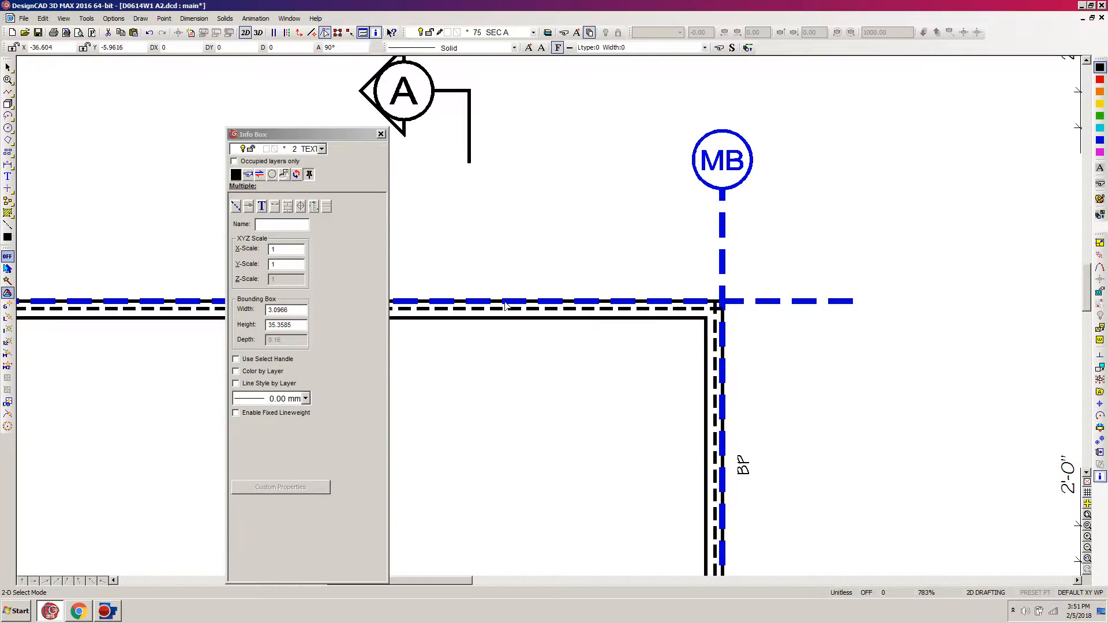
pyautogui.scroll(-5, 505, 306)
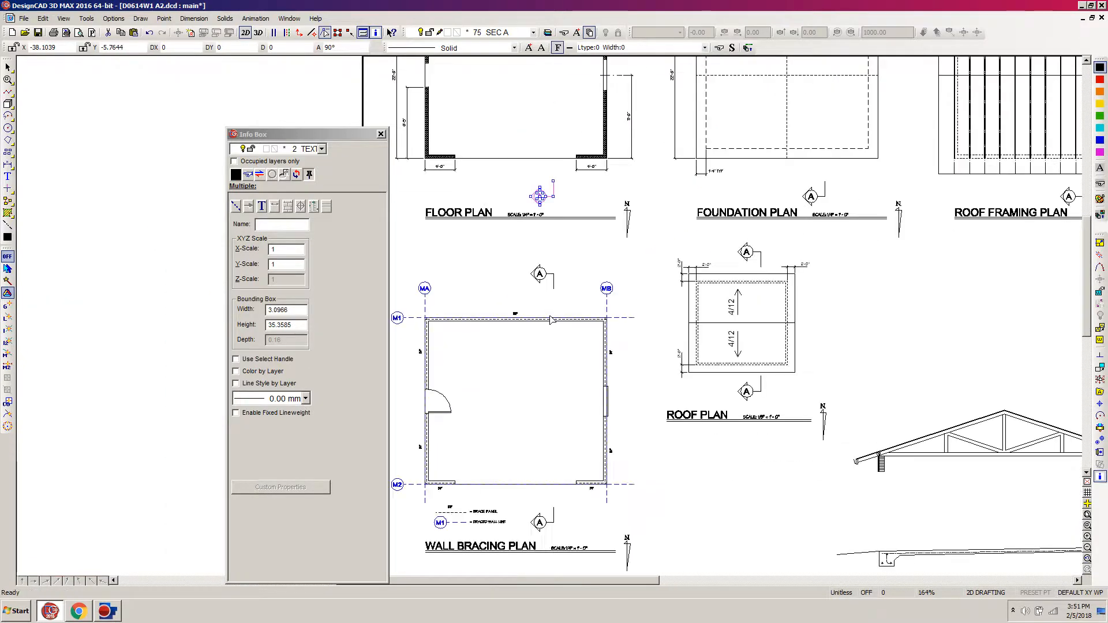
pyautogui.press('Escape')
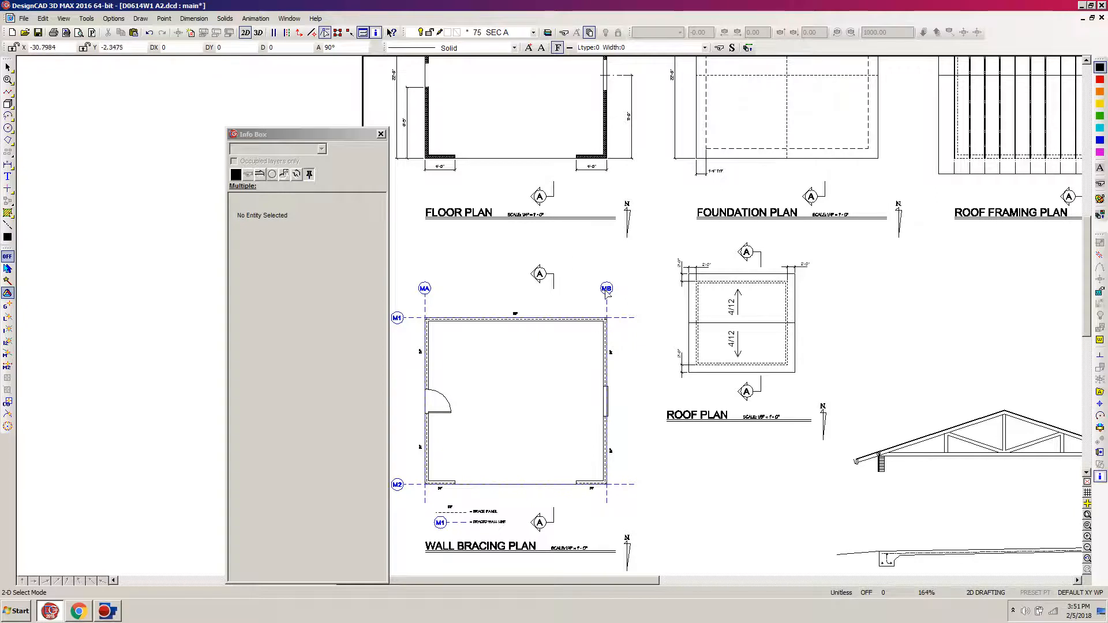
# Step: Check the layer of the MB grid label and assign both copied section A markers to layer 42 MFLR WALL
pyautogui.click(609, 287)
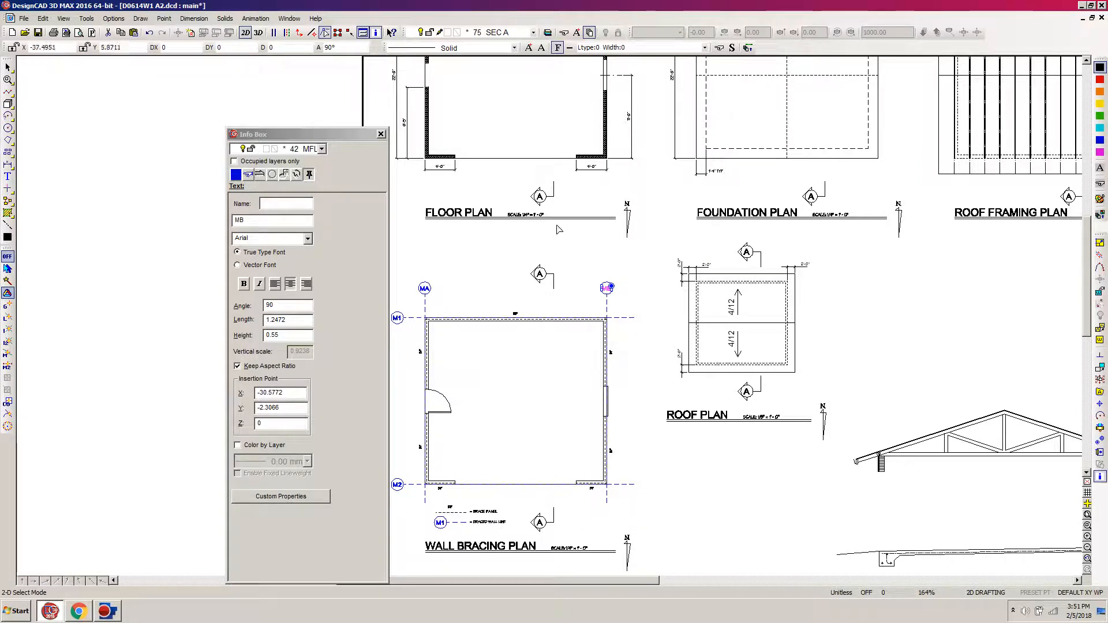
pyautogui.click(622, 335)
pyautogui.moveTo(563, 249); pyautogui.dragTo(523, 540)
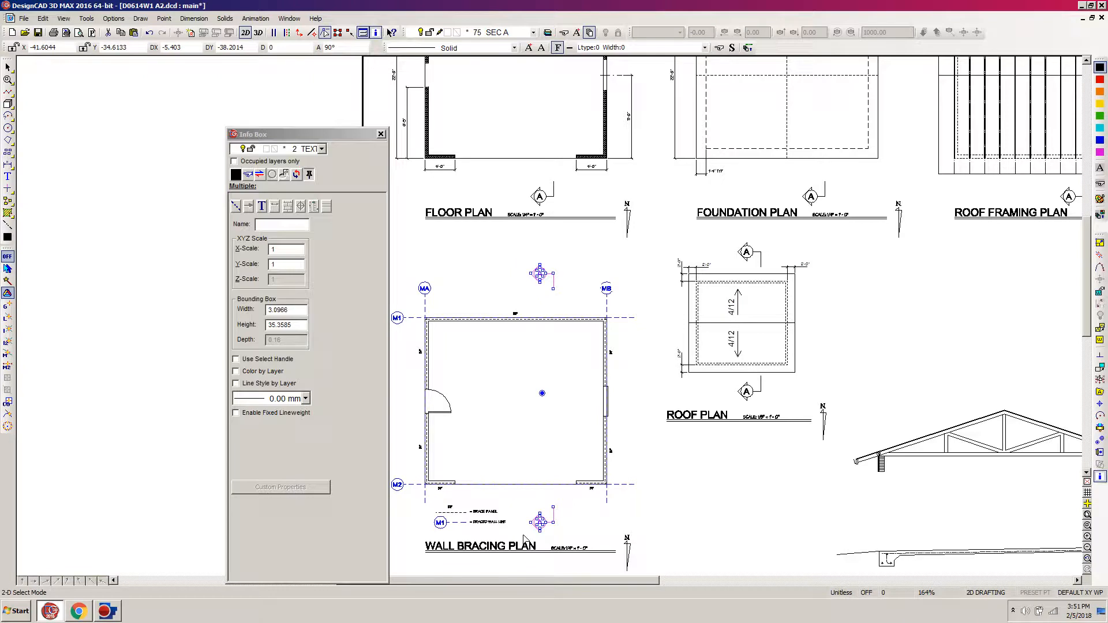
pyautogui.click(322, 149)
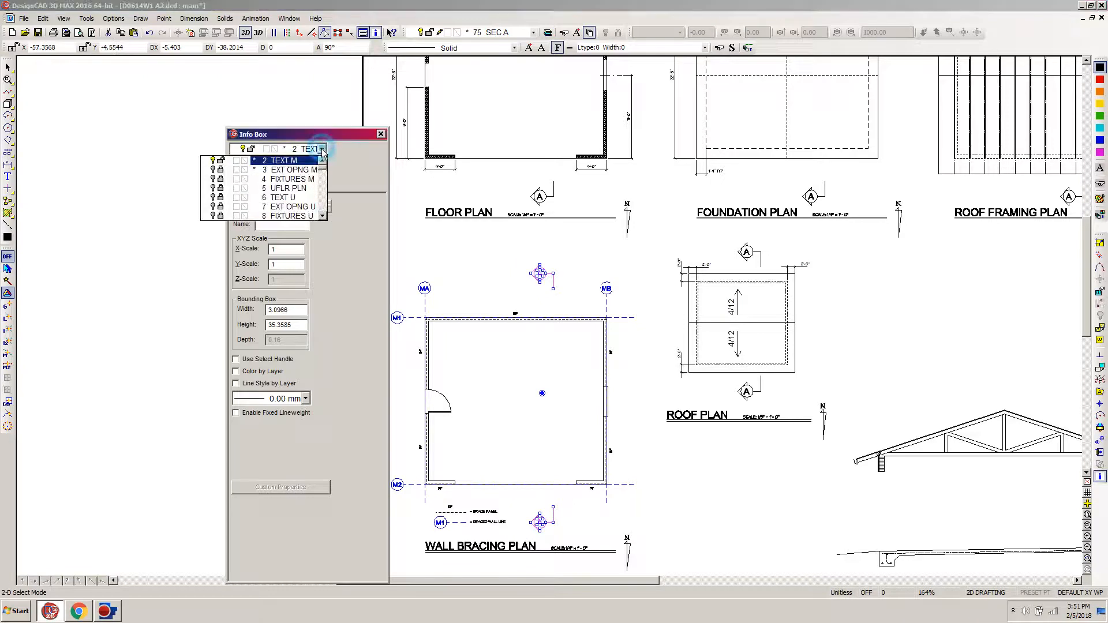
pyautogui.click(323, 189)
pyautogui.click(322, 189)
pyautogui.click(323, 192)
pyautogui.click(322, 192)
pyautogui.click(322, 192)
pyautogui.click(322, 192)
pyautogui.click(322, 193)
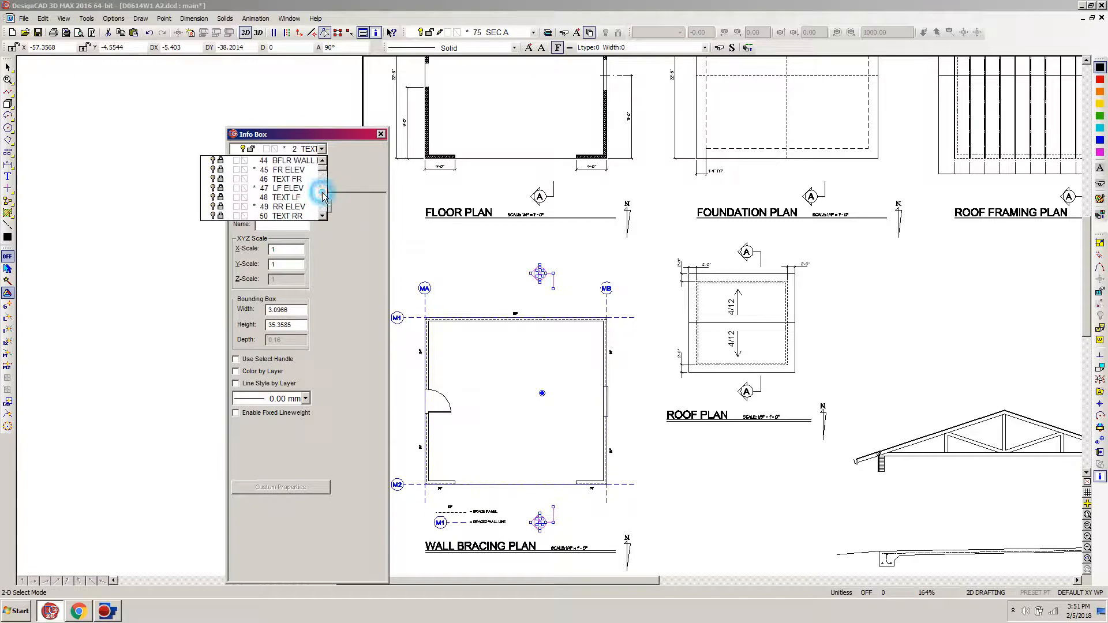
pyautogui.click(322, 160)
pyautogui.click(322, 161)
pyautogui.click(322, 160)
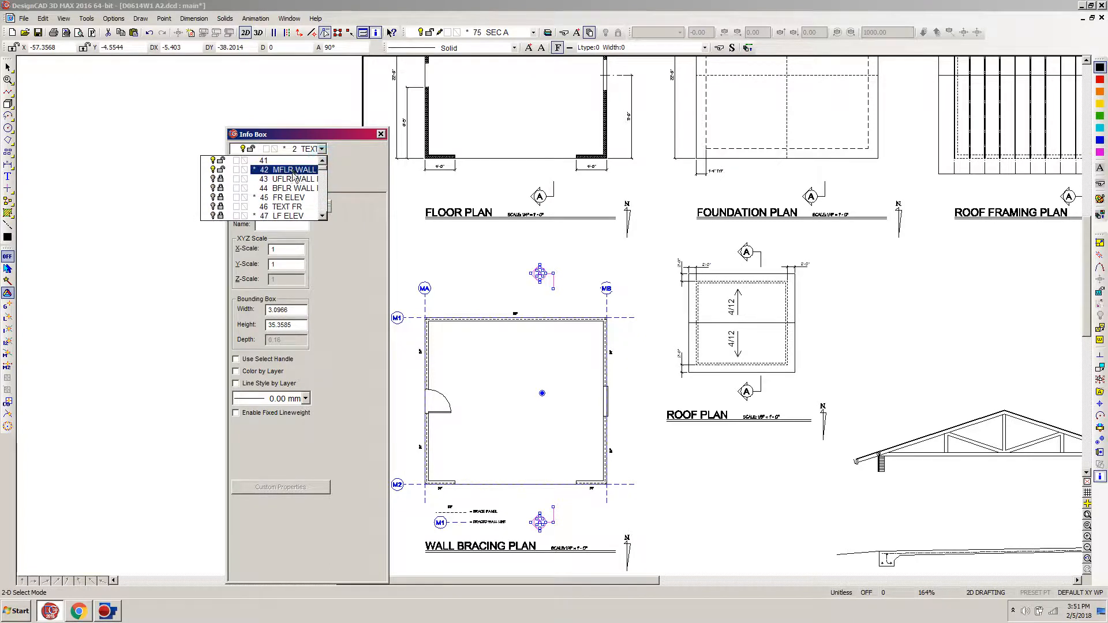
pyautogui.click(293, 170)
pyautogui.click(712, 497)
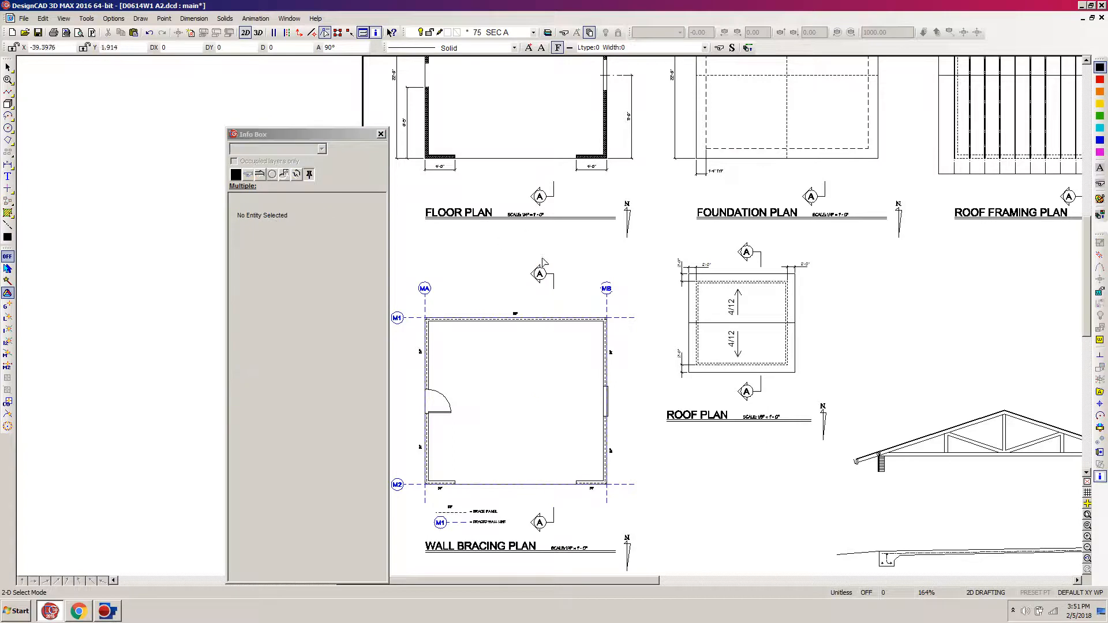
# Step: Move the upper section A marker of the wall bracing plan 2 units straight down, closer to the building
pyautogui.moveTo(576, 243)
pyautogui.mouseDown()
pyautogui.moveTo(445, 314)
pyautogui.moveTo(448, 305)
pyautogui.mouseUp()
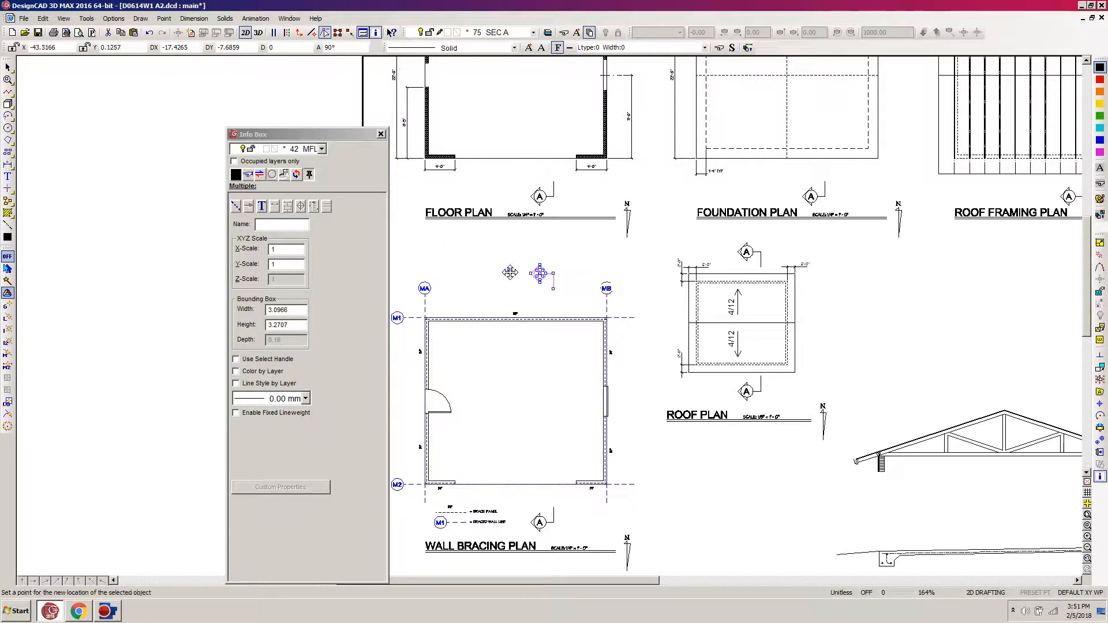
pyautogui.press('m')
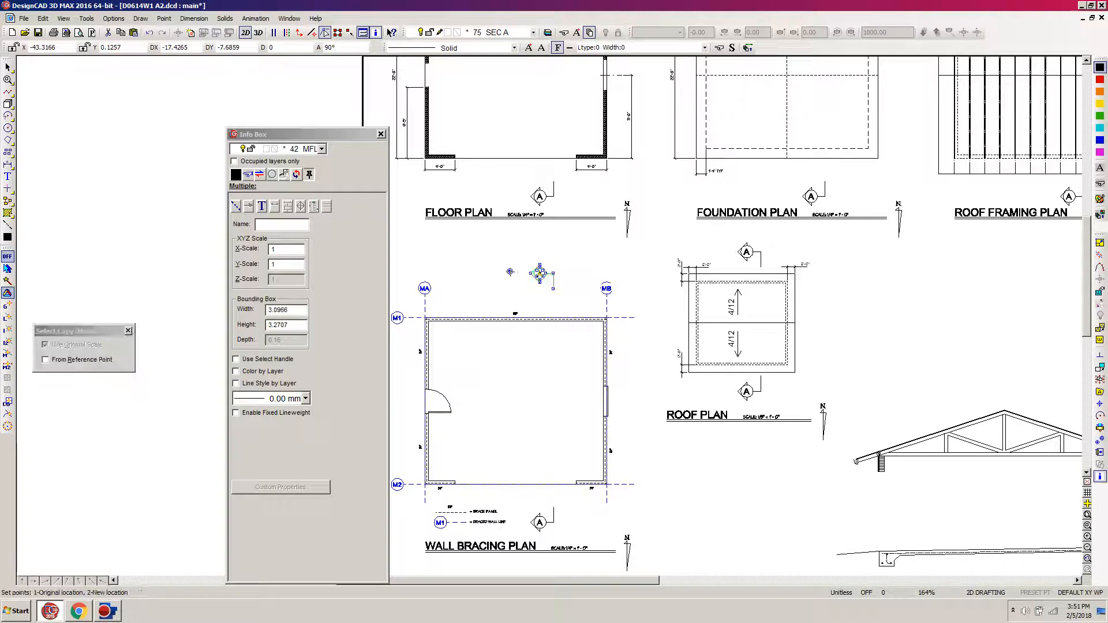
pyautogui.click(510, 272)
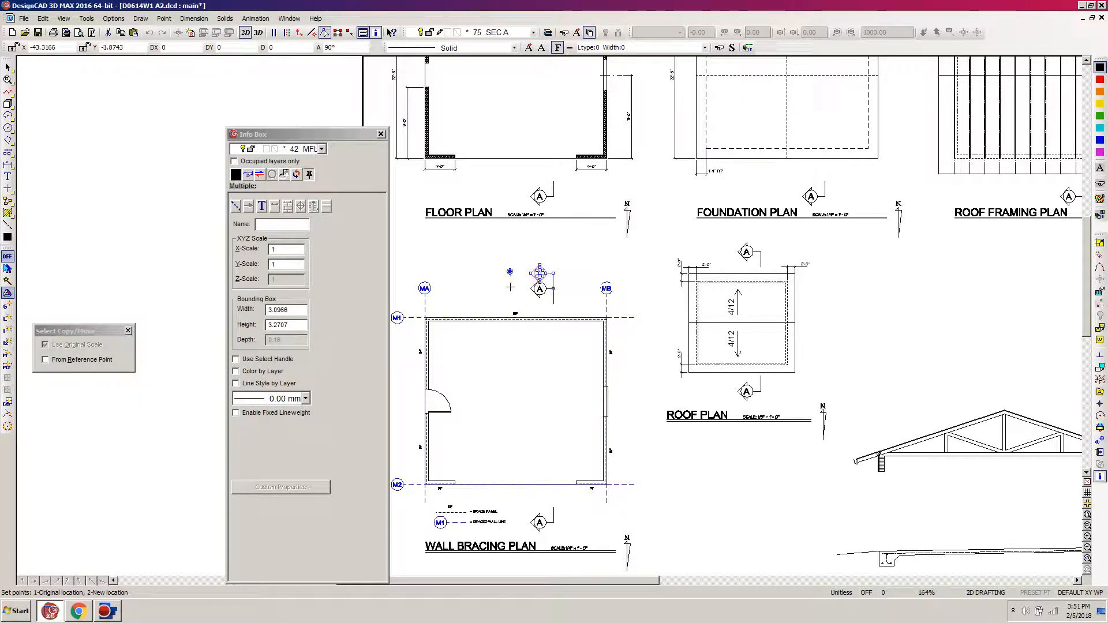
pyautogui.click(511, 286)
pyautogui.press('Escape')
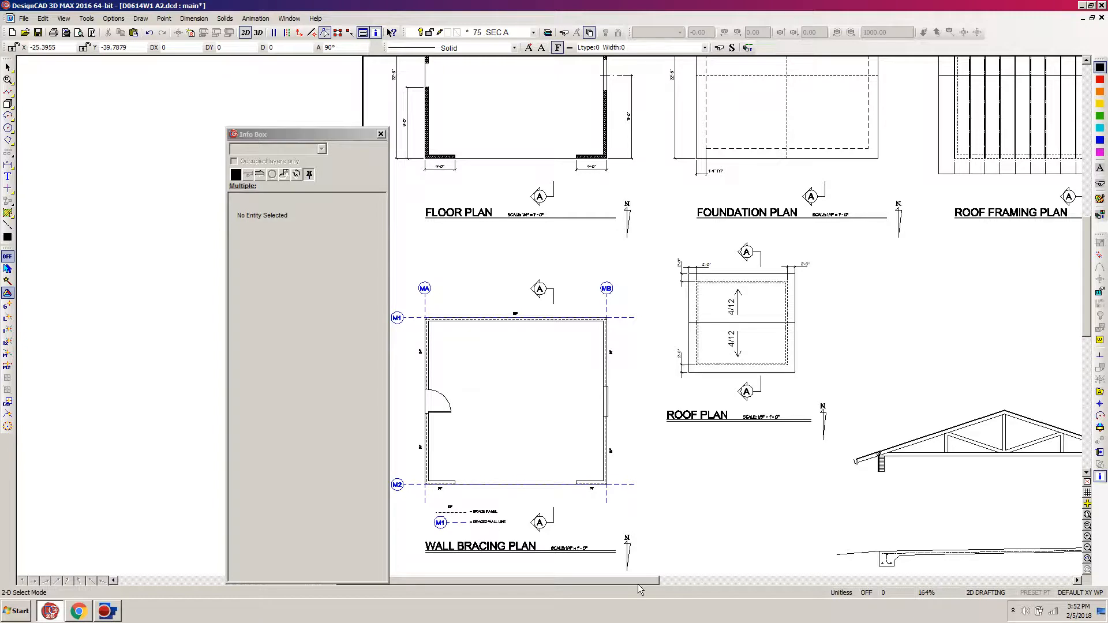
# Step: Save the drawing
pyautogui.moveTo(642, 584)
pyautogui.mouseDown()
pyautogui.moveTo(719, 585)
pyautogui.moveTo(751, 571)
pyautogui.mouseUp()
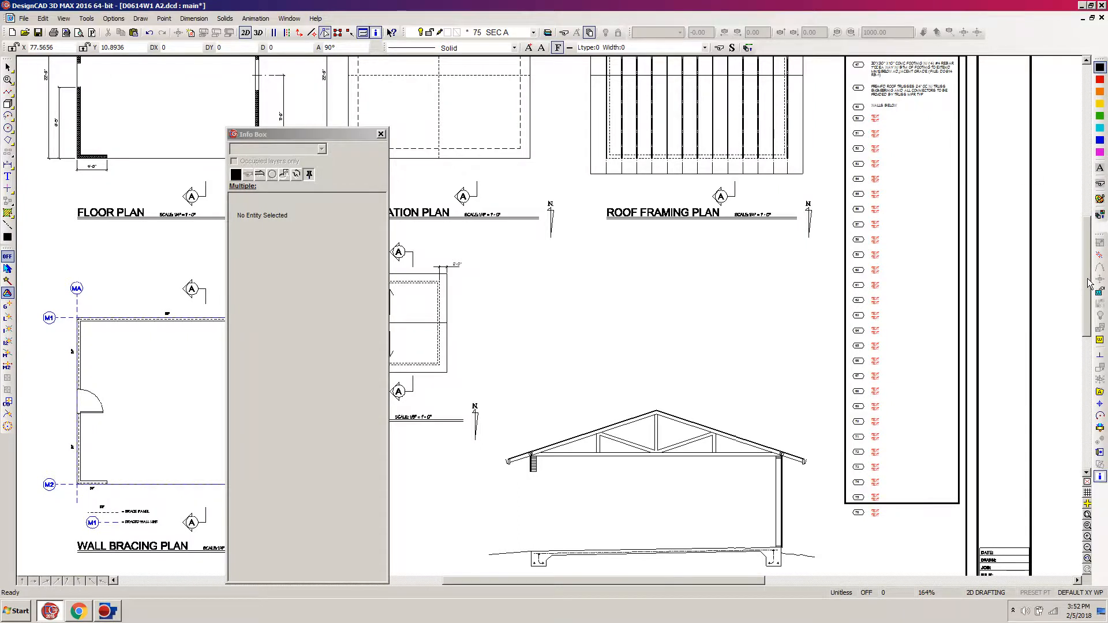
pyautogui.moveTo(1088, 285); pyautogui.dragTo(1087, 255)
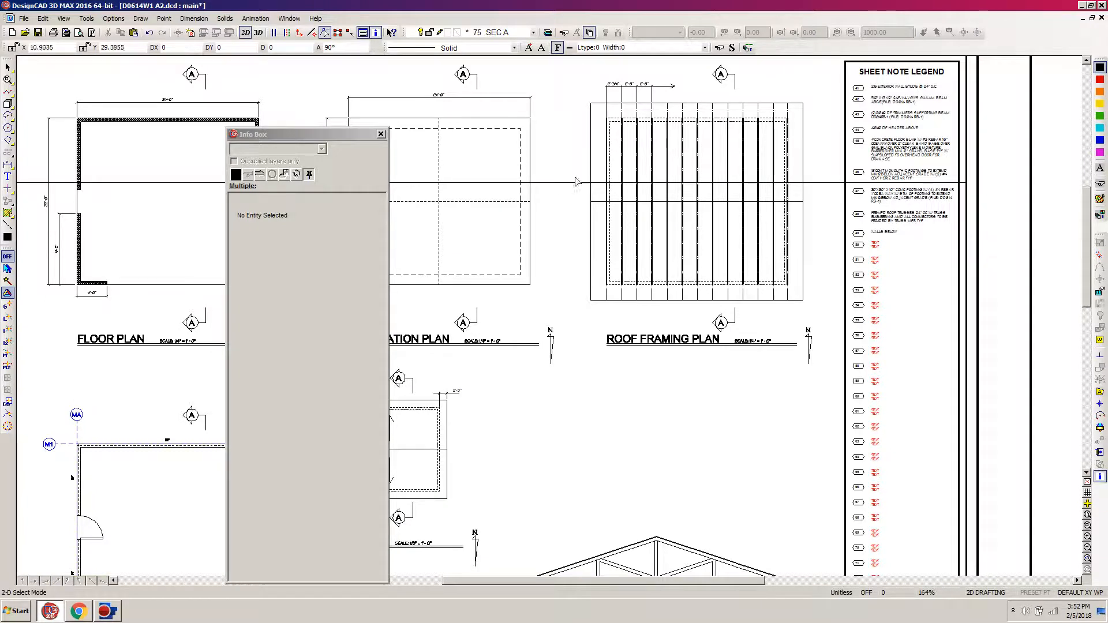
pyautogui.hotkey('ctrl', 's')
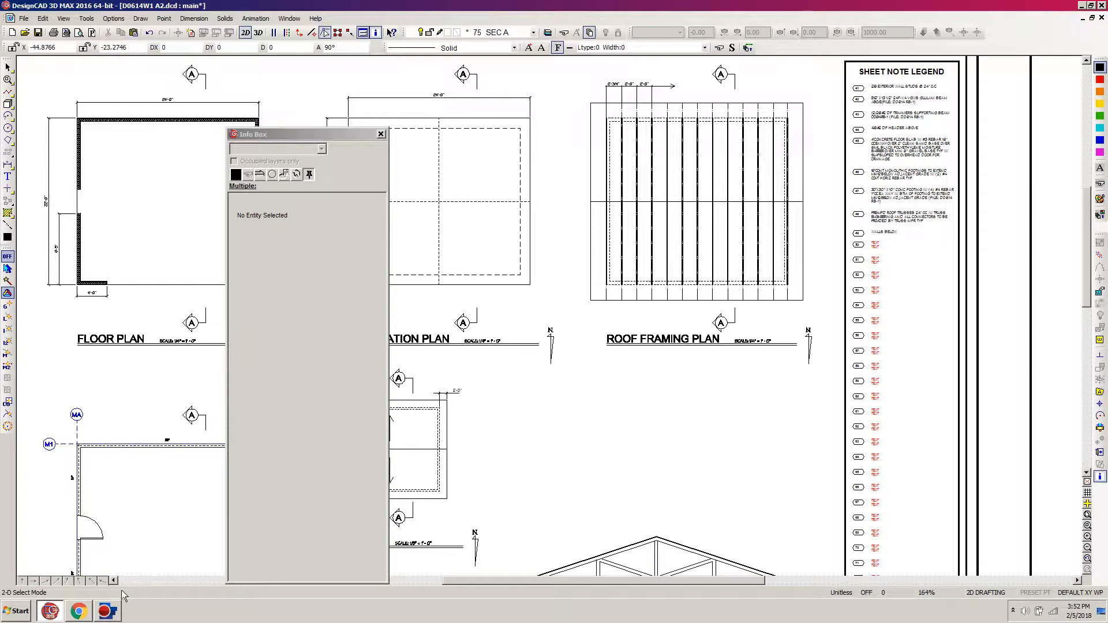
# Step: Switch to the D0614 SHEET NOTES 1 spreadsheet in Chrome and set the roofing note in E3:E5 to black text
pyautogui.click(80, 612)
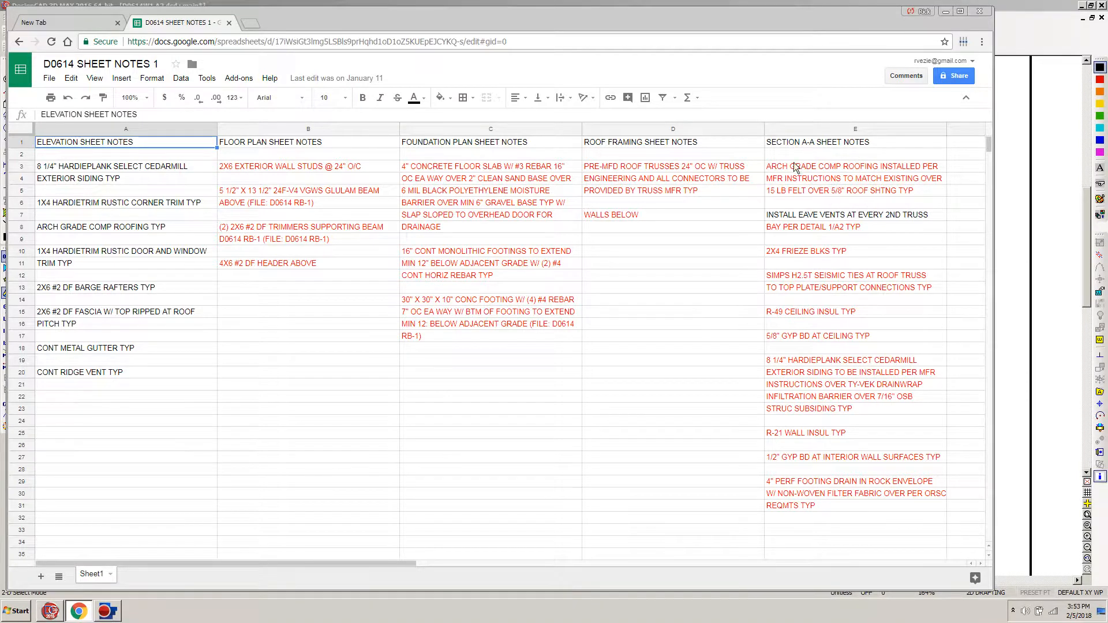
pyautogui.click(799, 165)
pyautogui.moveTo(798, 181); pyautogui.dragTo(798, 193)
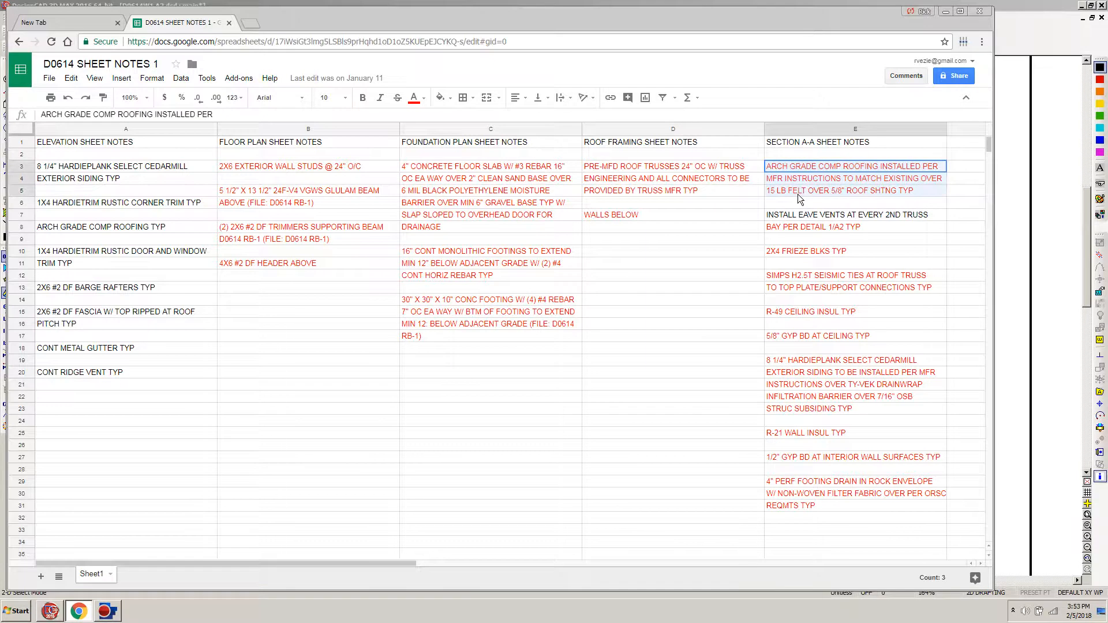
pyautogui.click(424, 97)
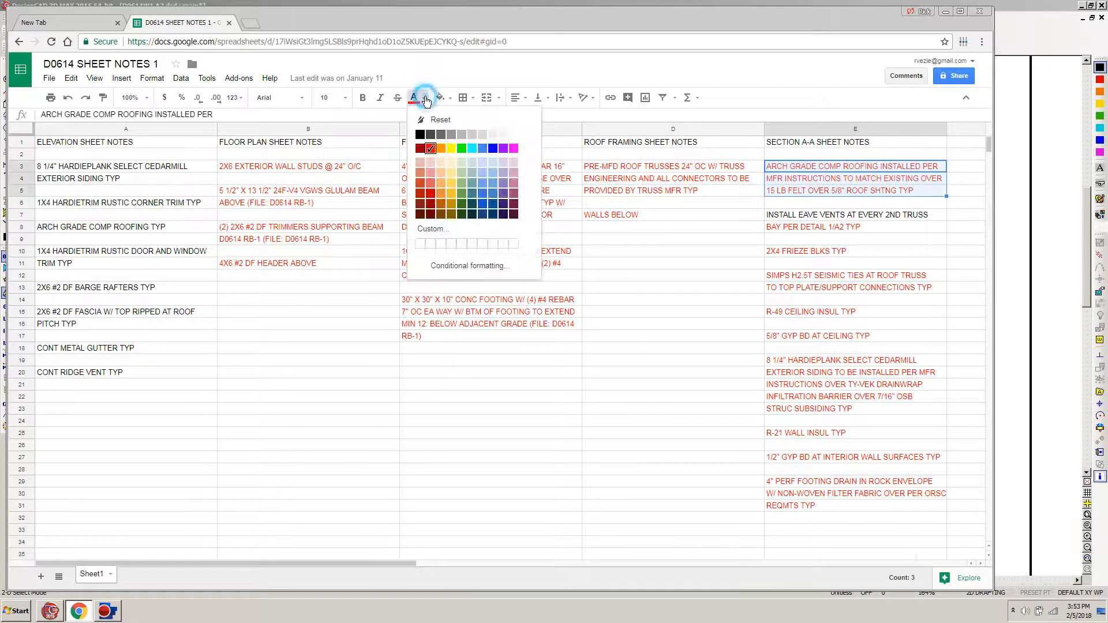
pyautogui.click(422, 132)
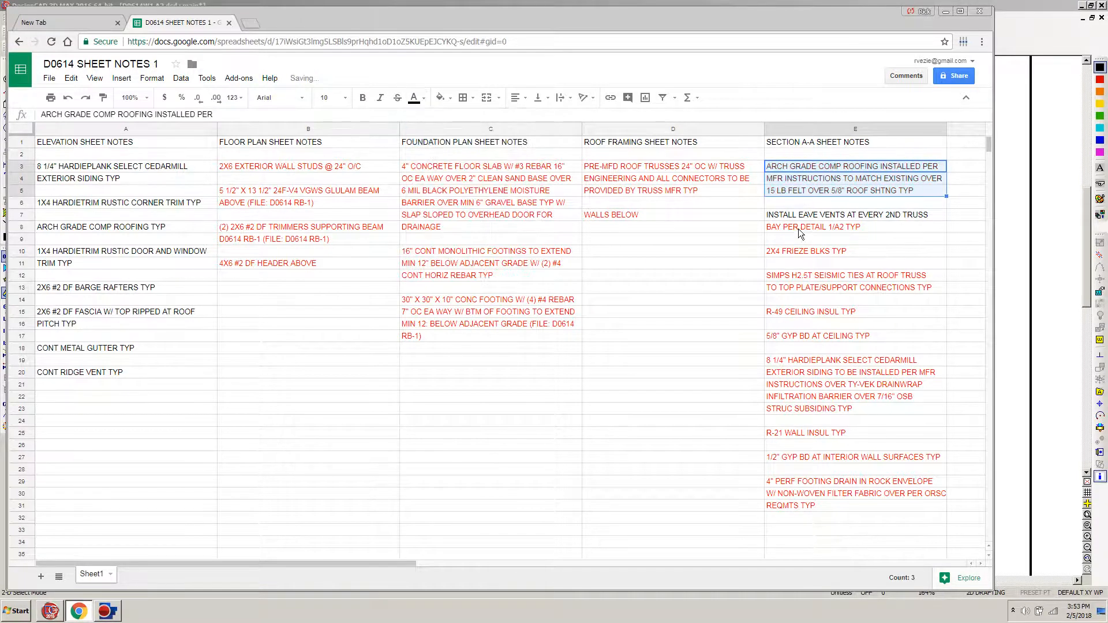
# Step: Set the remaining section A-A notes in E8:E31 to black text
pyautogui.moveTo(798, 226); pyautogui.dragTo(791, 504)
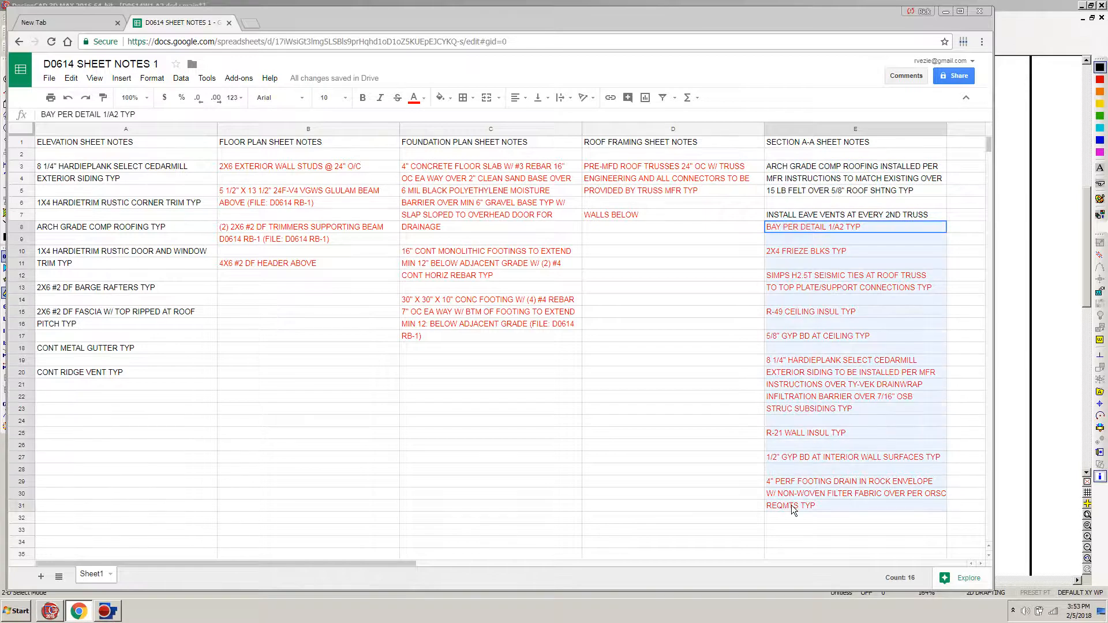
pyautogui.click(422, 98)
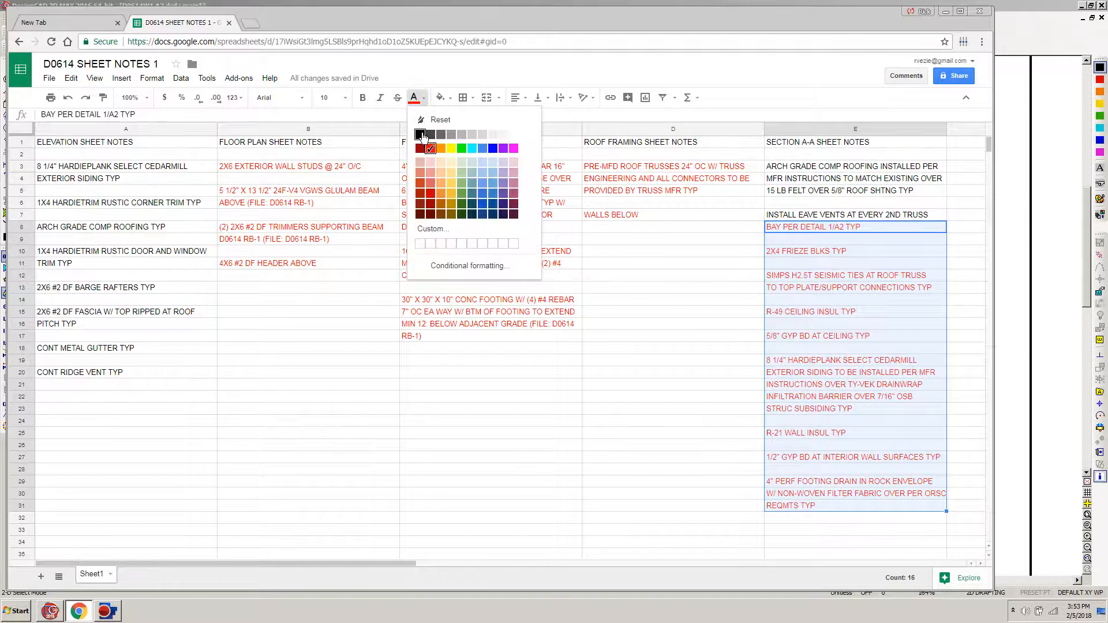
pyautogui.click(420, 135)
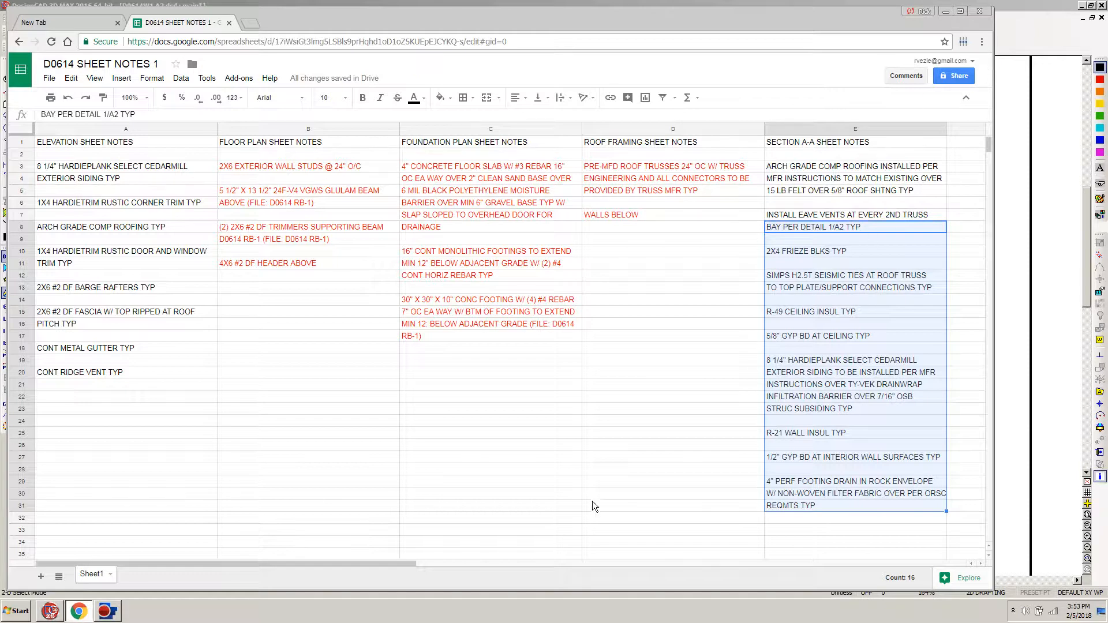
pyautogui.click(637, 449)
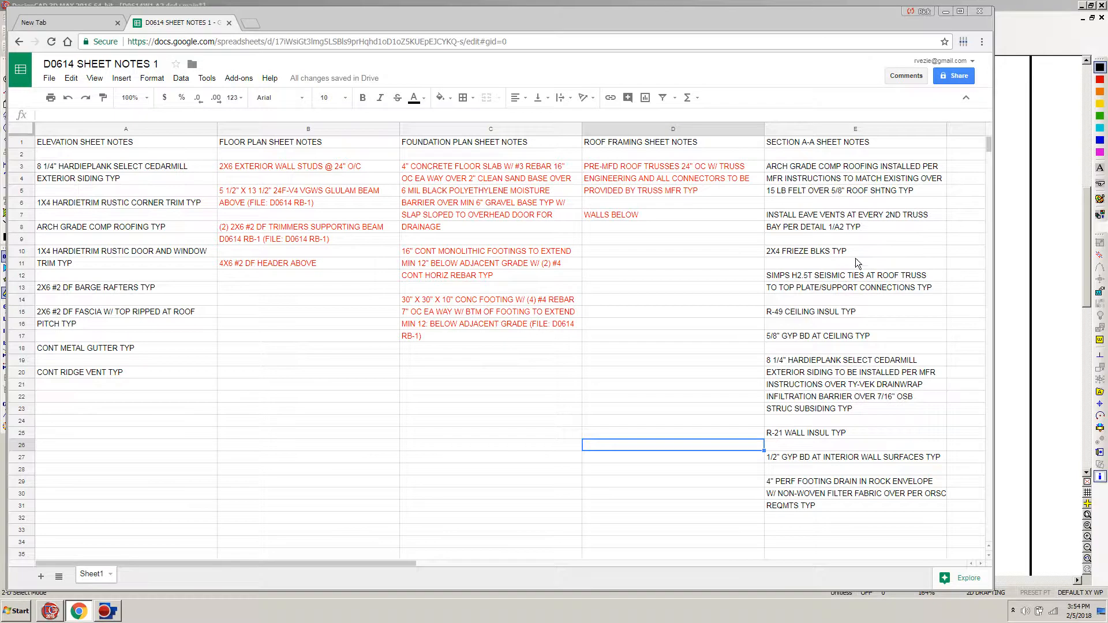
# Step: Switch to DesignCAD and move sheet note legend rows 51 and onward slightly straight down to make room for a three-line note 50
pyautogui.click(1013, 16)
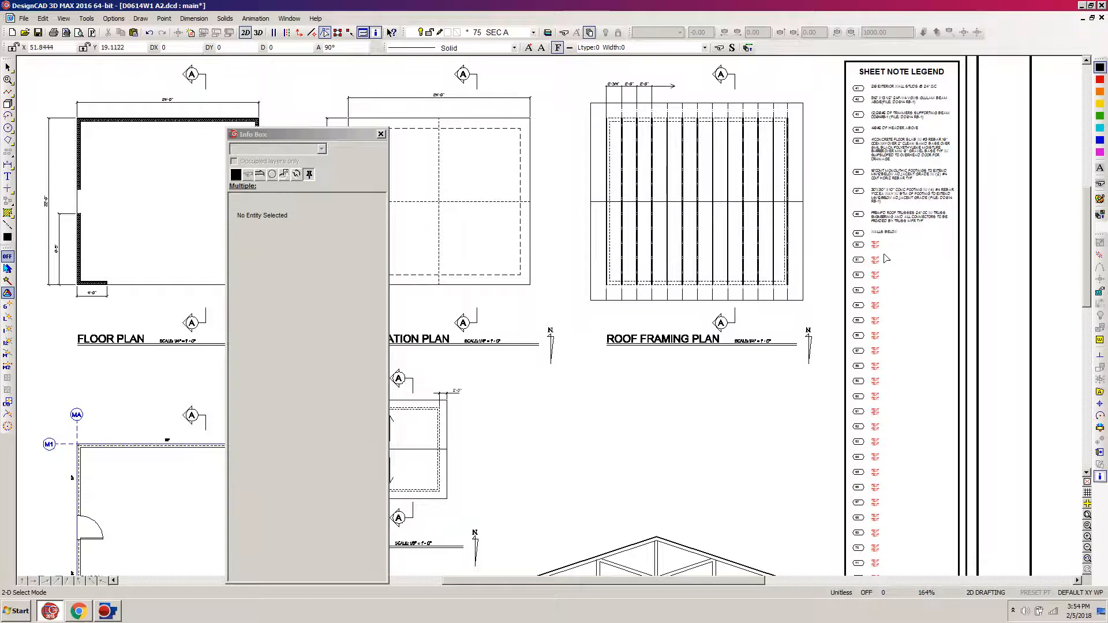
pyautogui.scroll(-2, 908, 276)
pyautogui.scroll(-2, 929, 285)
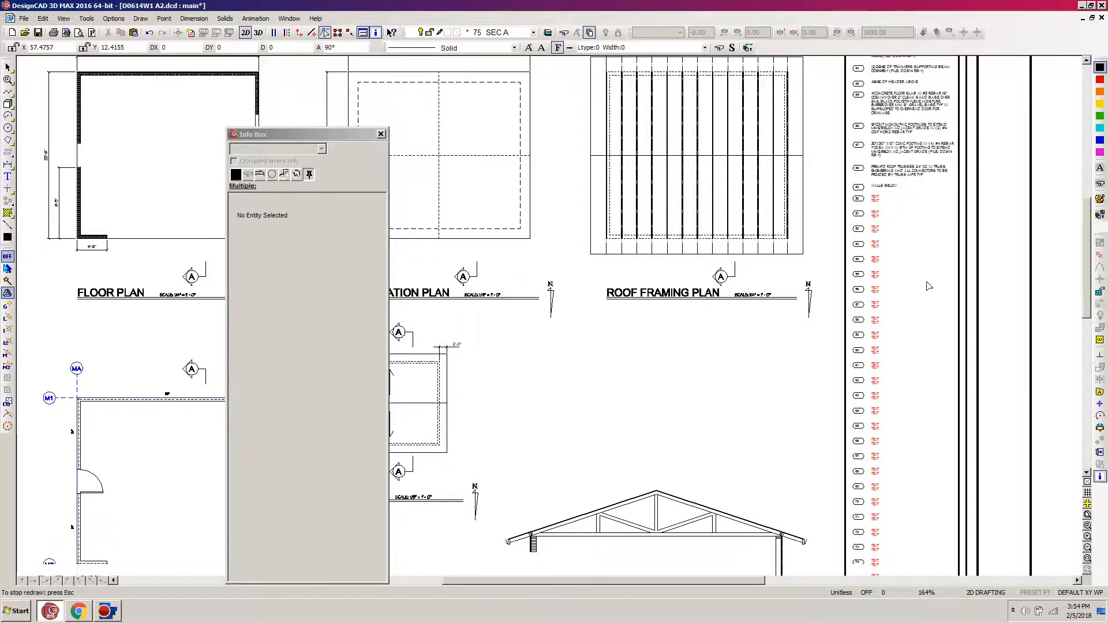
pyautogui.press('pagedown')
pyautogui.scroll(-1, 642, 245)
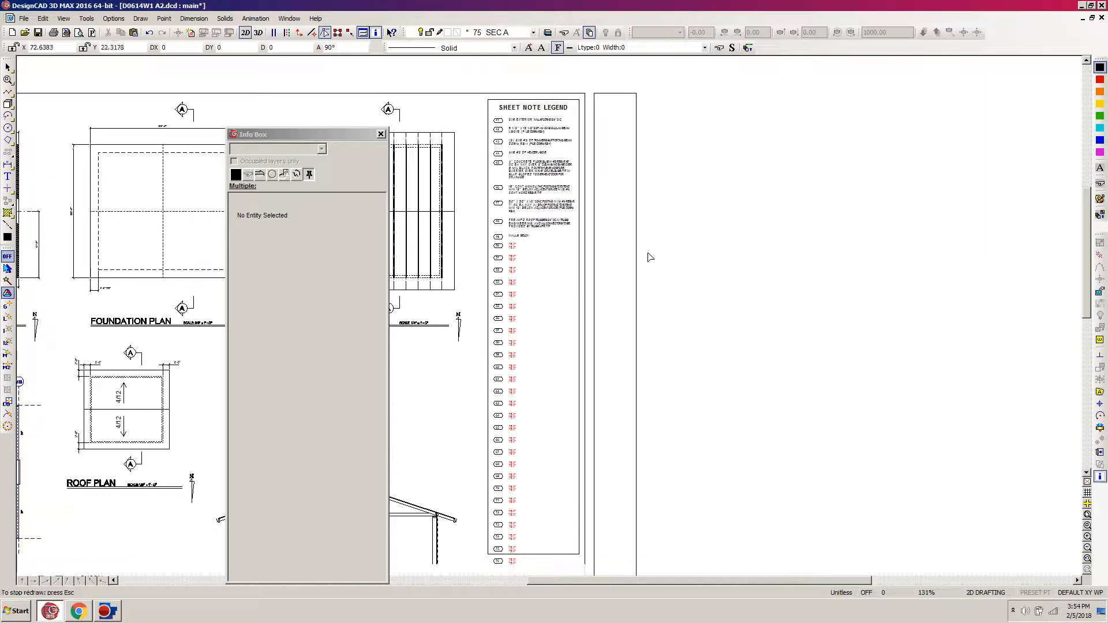
pyautogui.press('z')
pyautogui.click(721, 73)
pyautogui.click(438, 575)
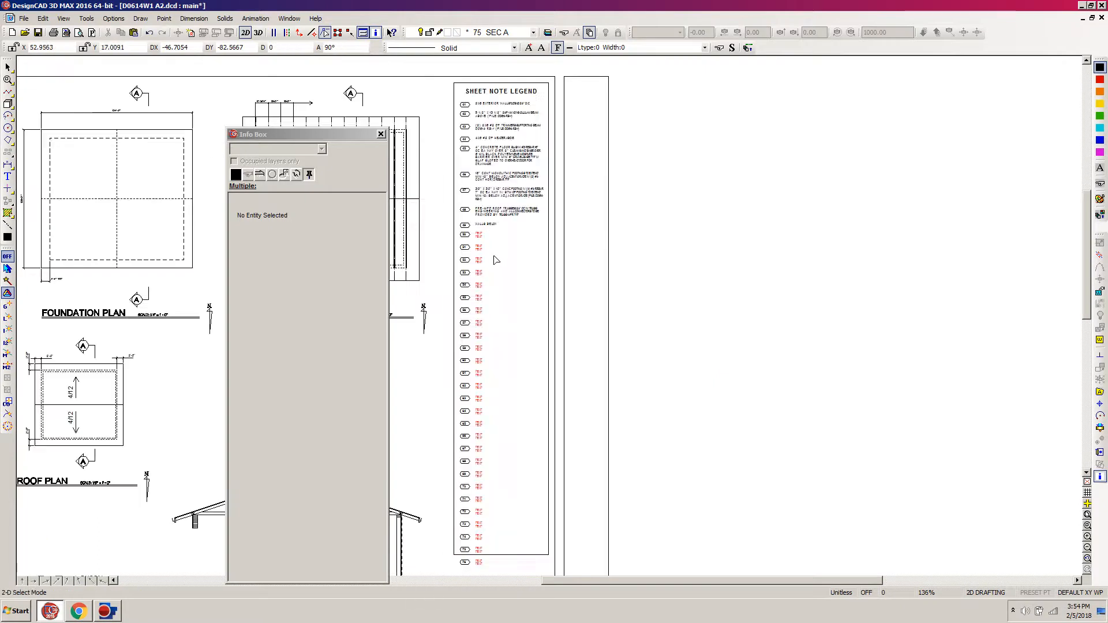
pyautogui.moveTo(452, 240); pyautogui.dragTo(630, 573)
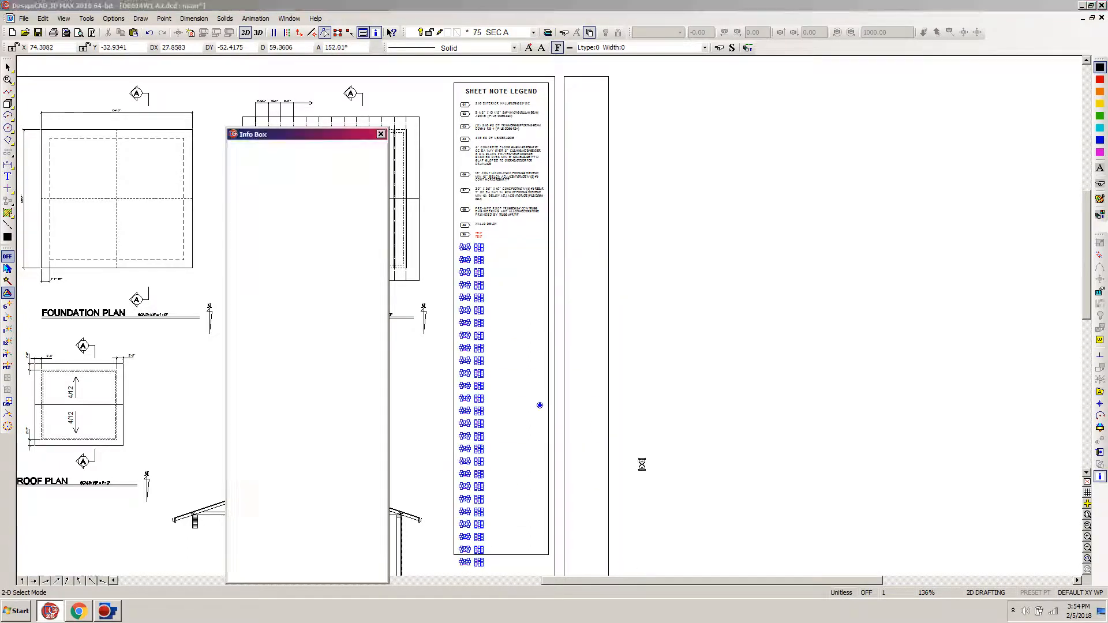
pyautogui.click(541, 406)
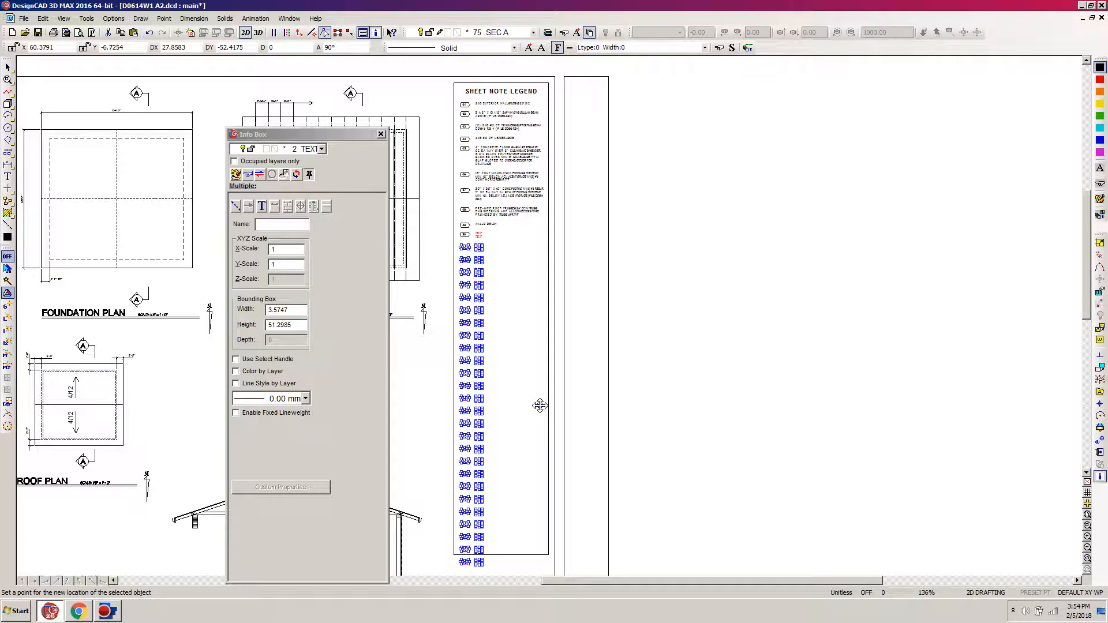
pyautogui.click(539, 405)
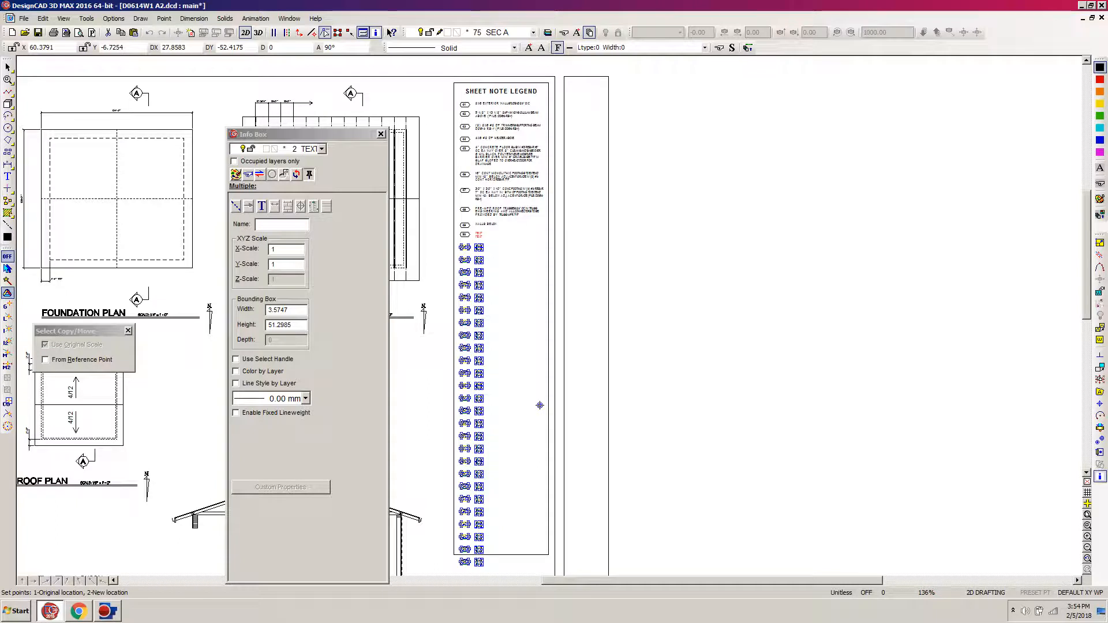
pyautogui.click(539, 406)
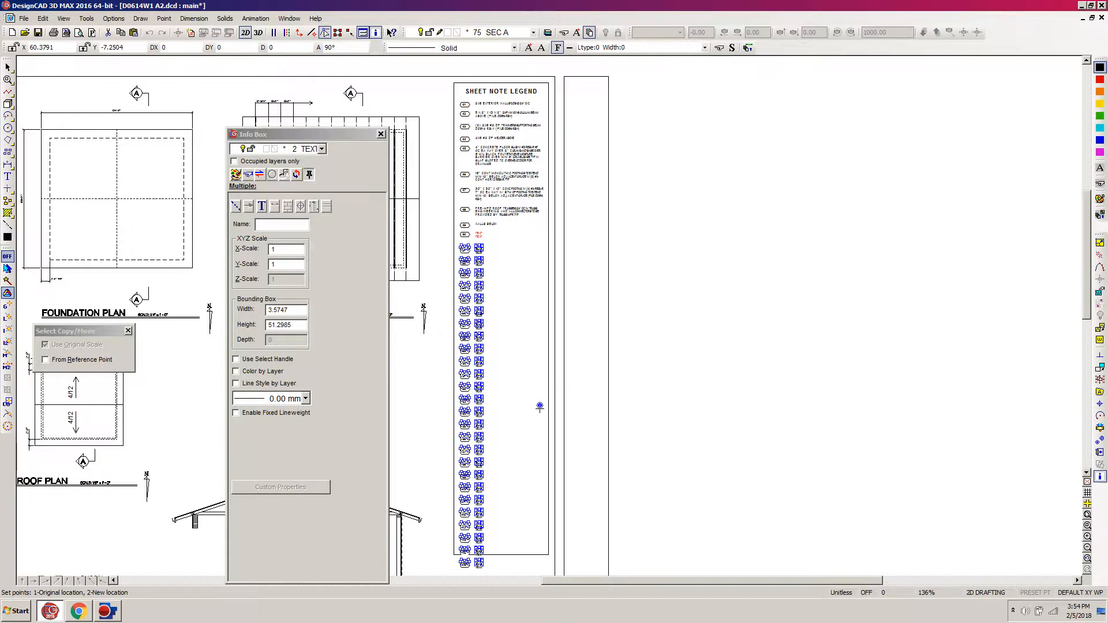
pyautogui.click(541, 407)
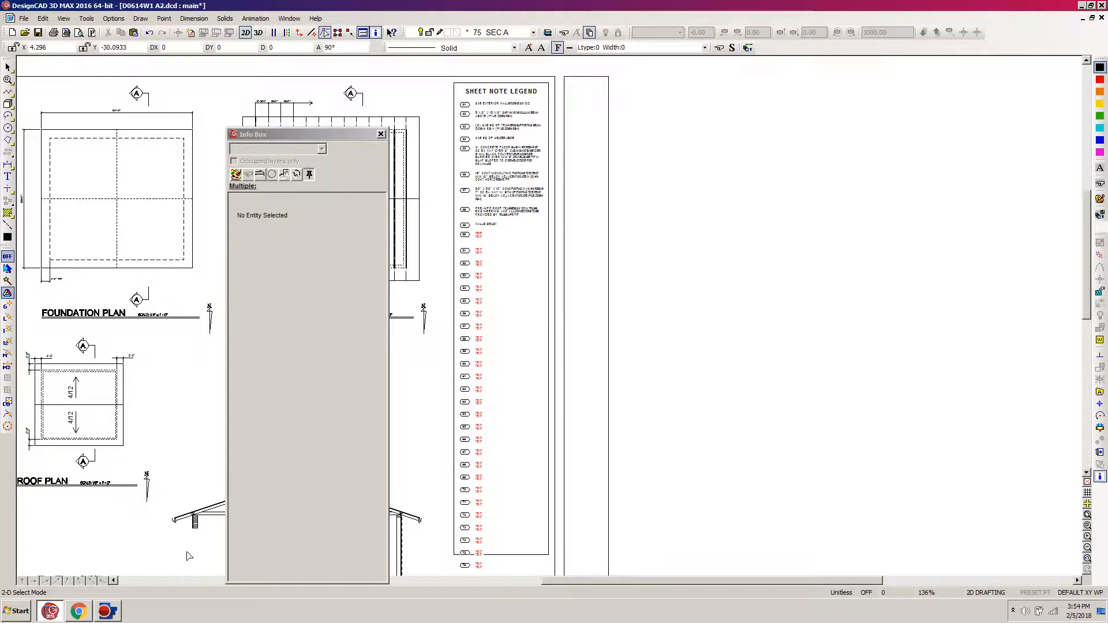
# Step: Switch to the sheet notes spreadsheet in Chrome and copy the roofing note in E3:E5
pyautogui.click(81, 612)
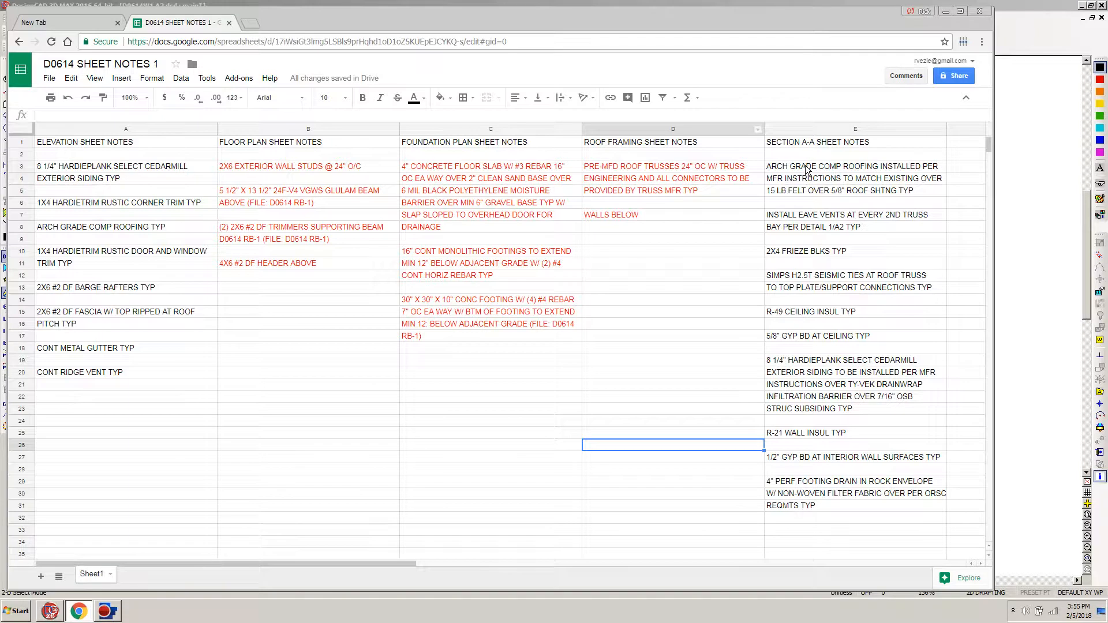
pyautogui.moveTo(805, 166); pyautogui.dragTo(802, 192)
pyautogui.hotkey('ctrl', 'c')
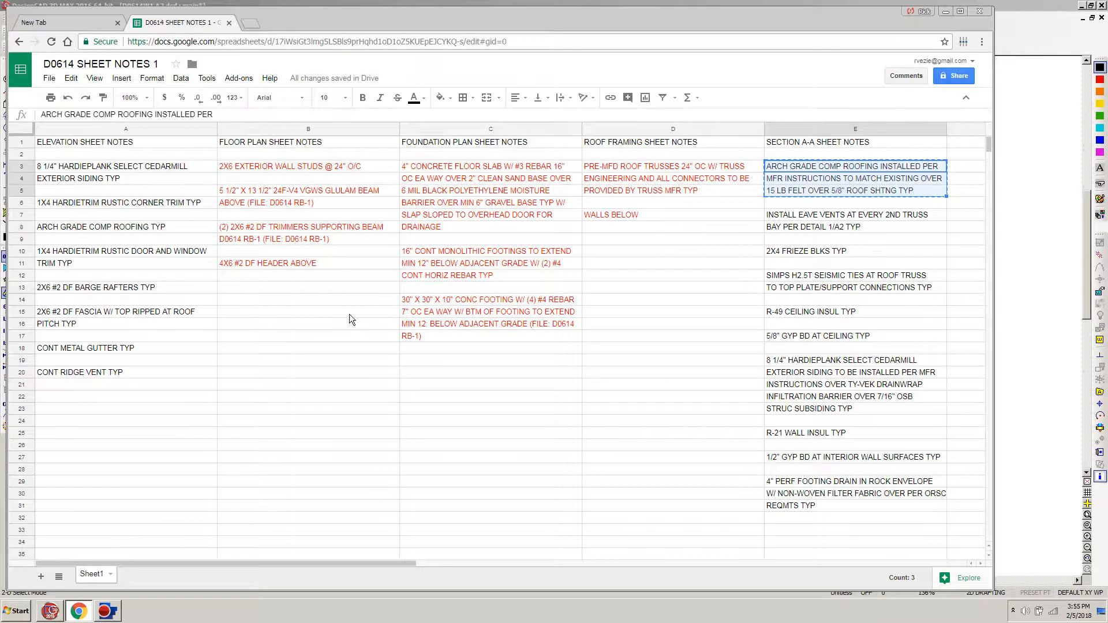
# Step: Switch to DesignCAD and fill a new text block with the copied roofing note, with its angle set to 90
pyautogui.click(50, 612)
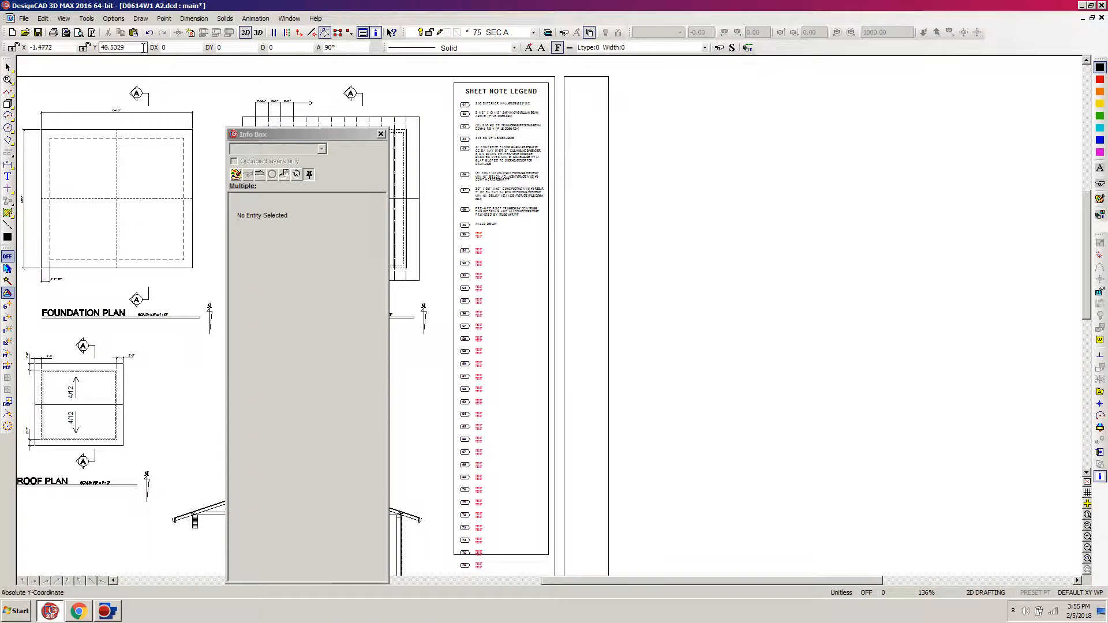
pyautogui.click(8, 177)
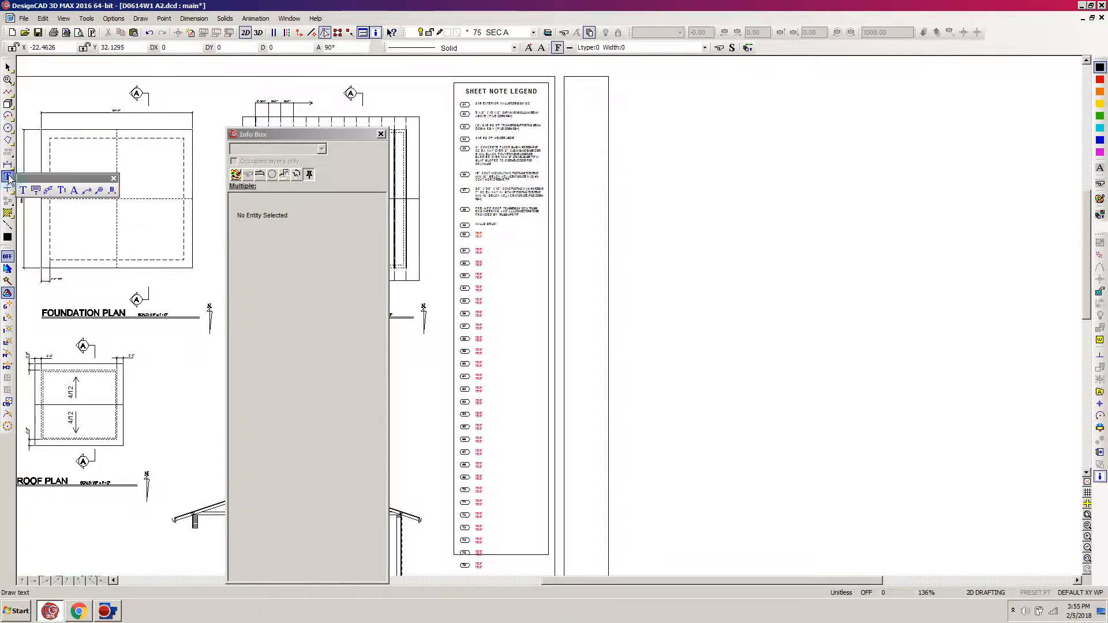
pyautogui.click(36, 190)
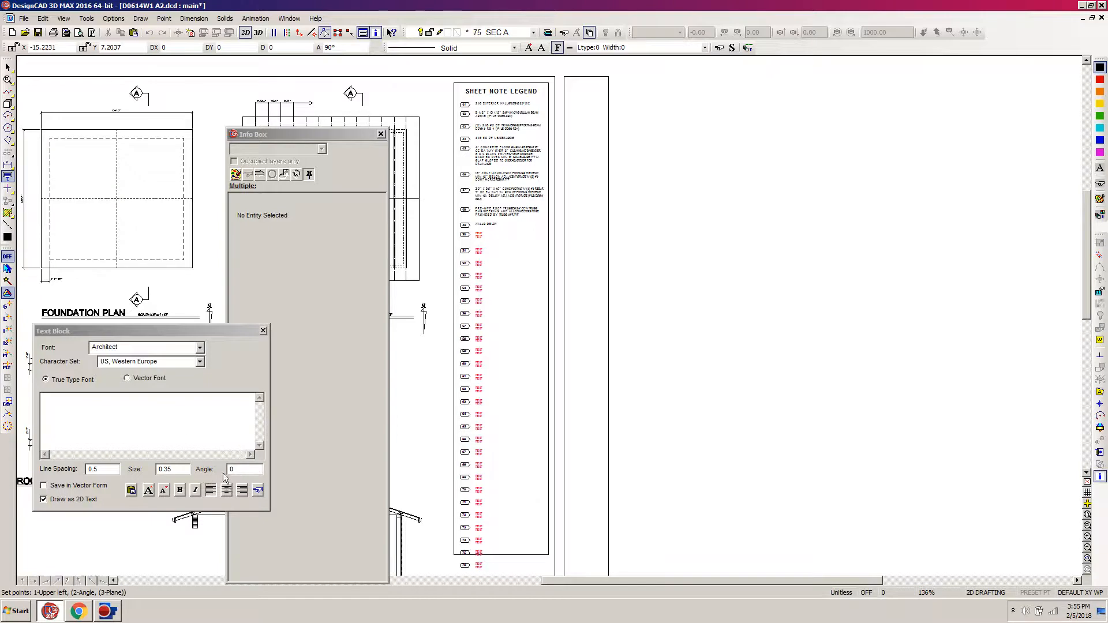
pyautogui.click(240, 471)
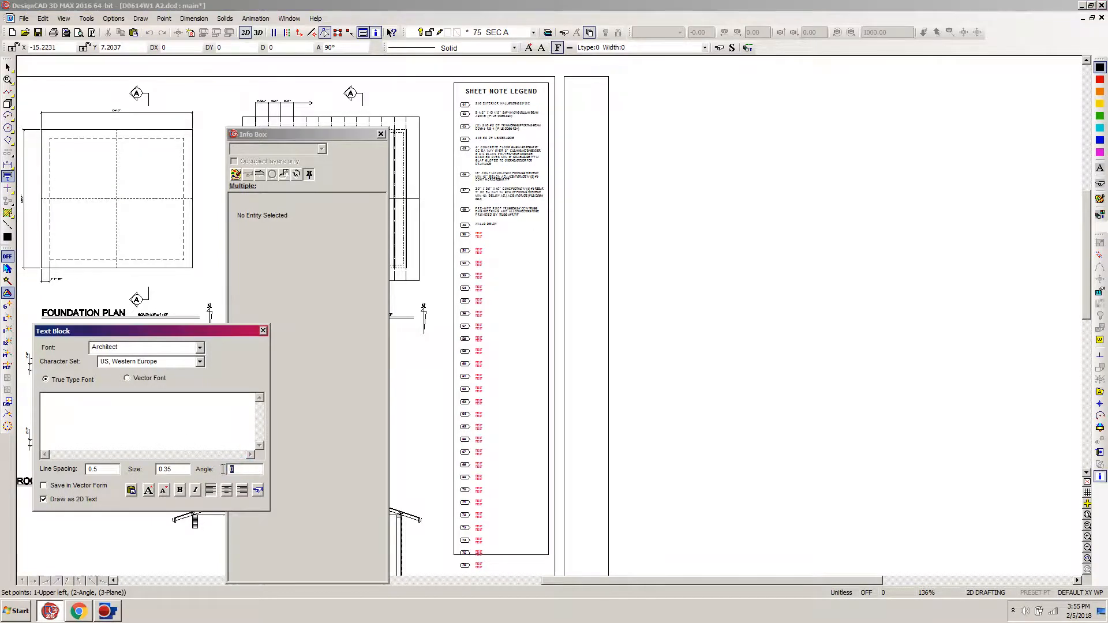
pyautogui.write('90')
pyautogui.click(55, 399)
pyautogui.rightClick(49, 397)
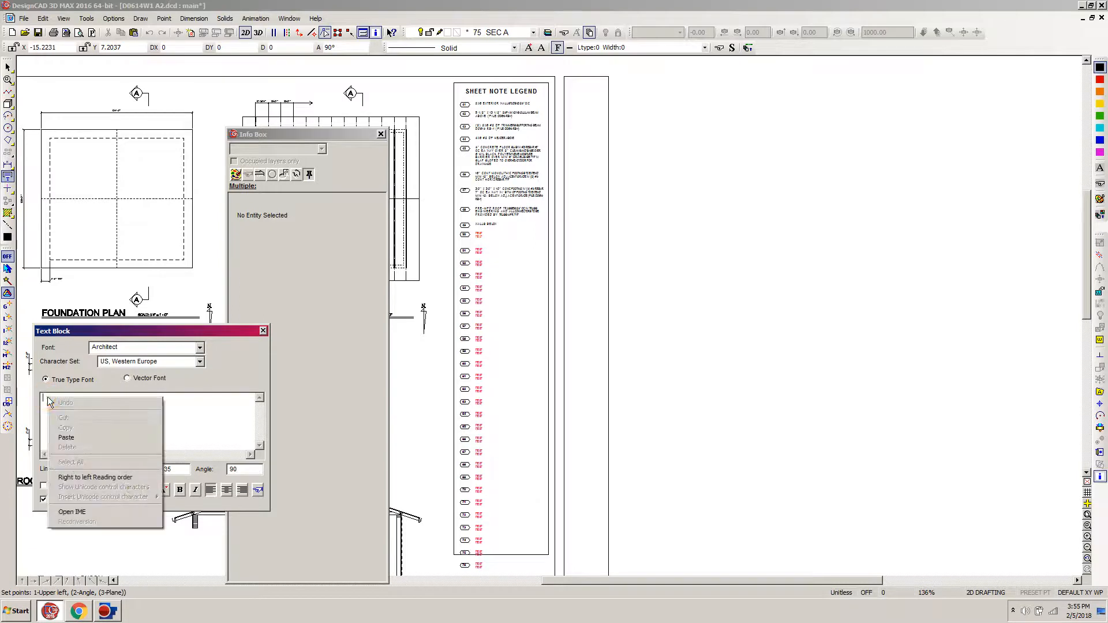
pyautogui.click(62, 442)
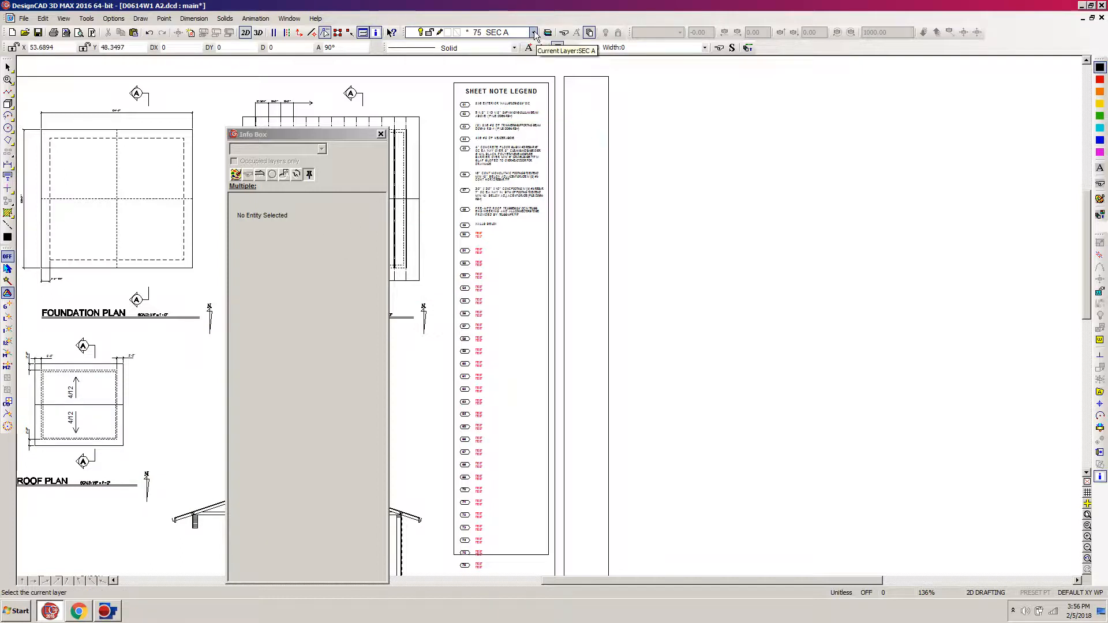
# Step: Make 76 TEXT SA the current layer and place the roofing note text block beside legend number 50
pyautogui.click(534, 33)
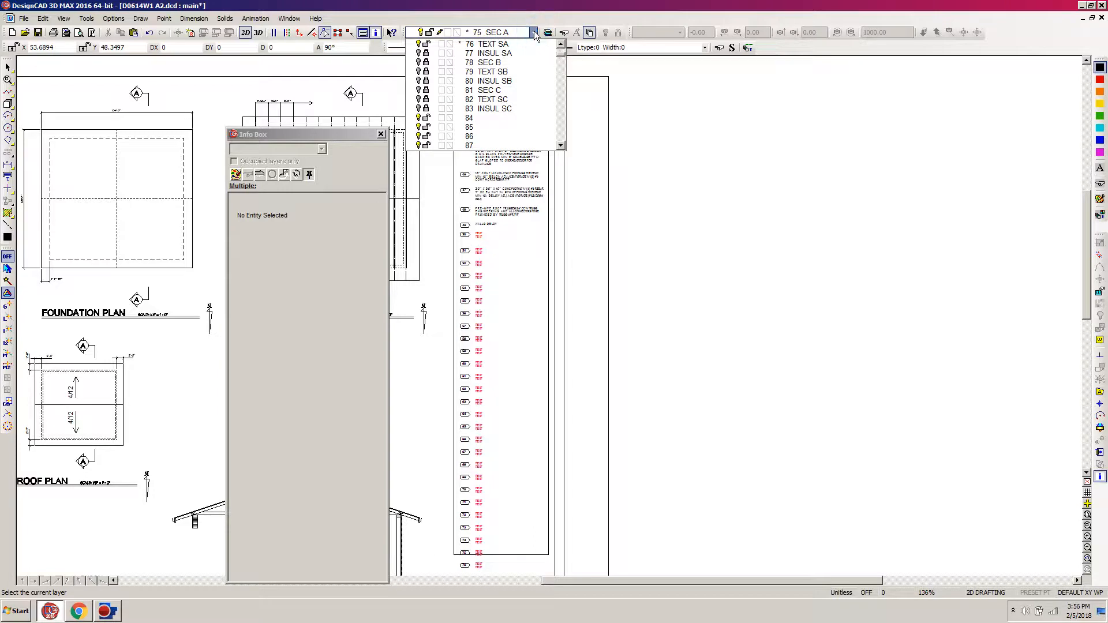
pyautogui.click(501, 44)
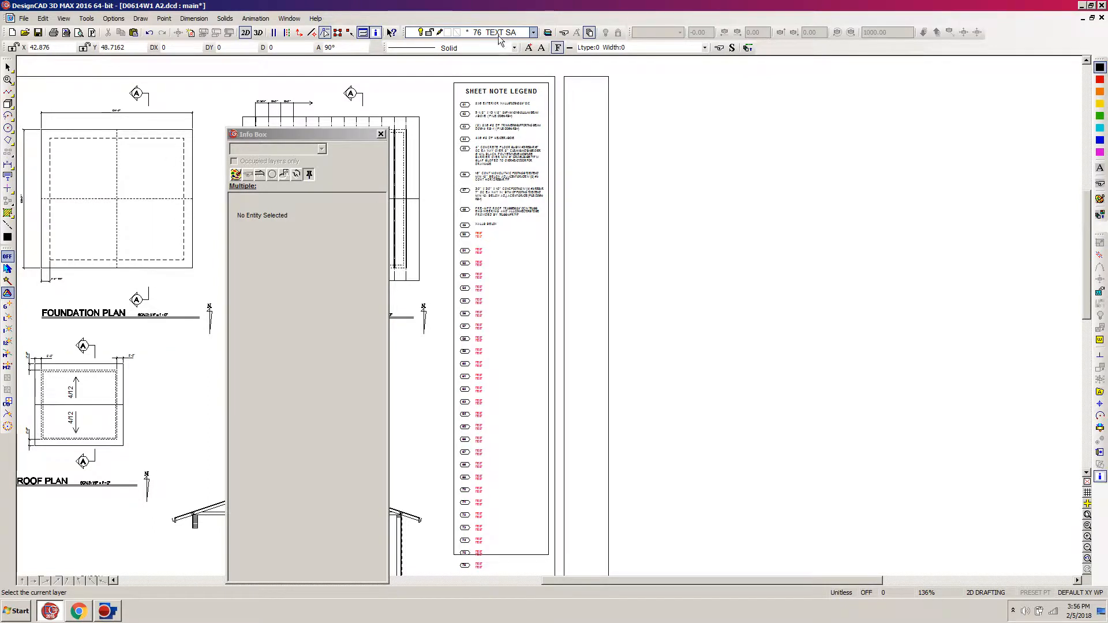
pyautogui.click(8, 179)
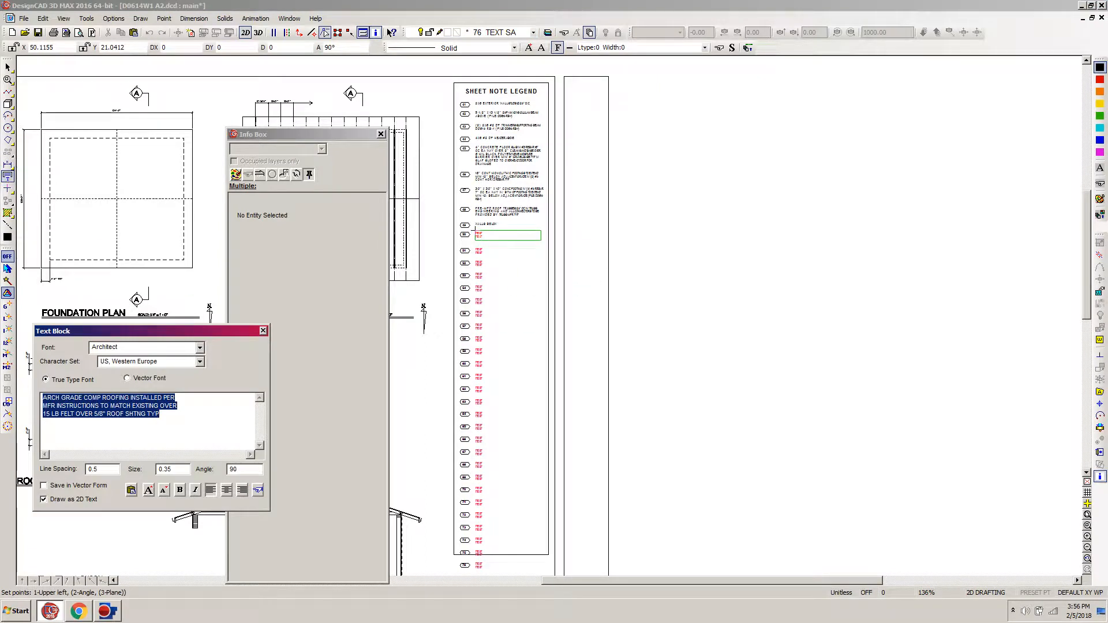
pyautogui.click(476, 232)
pyautogui.click(476, 233)
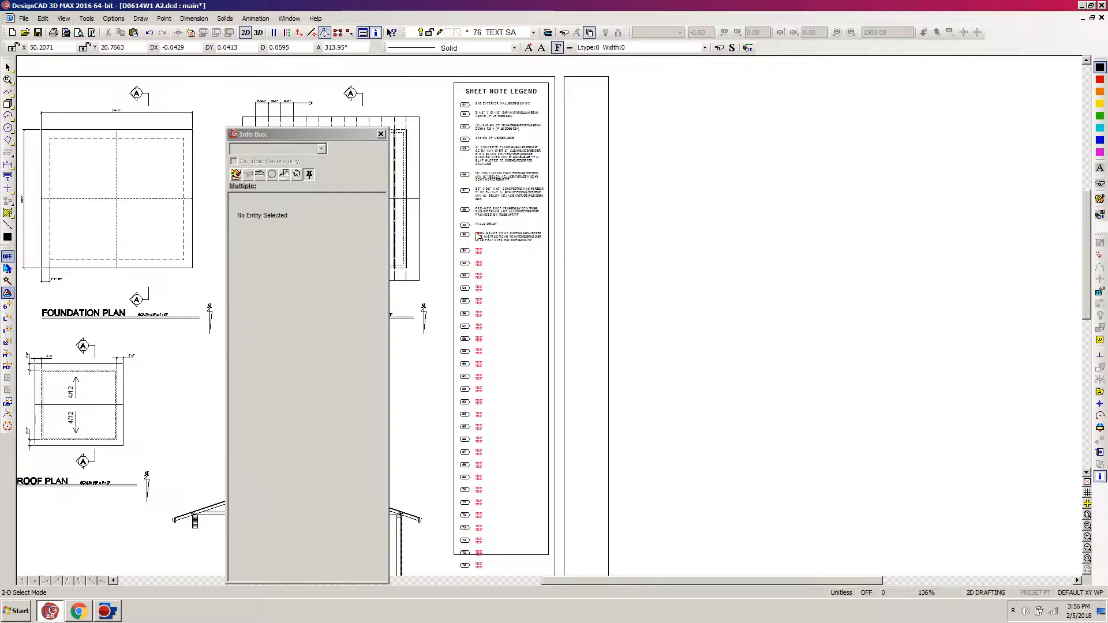
# Step: Delete the red TEXT placeholder that overlaps the roofing note at legend number 50
pyautogui.press('w')
pyautogui.click(566, 203)
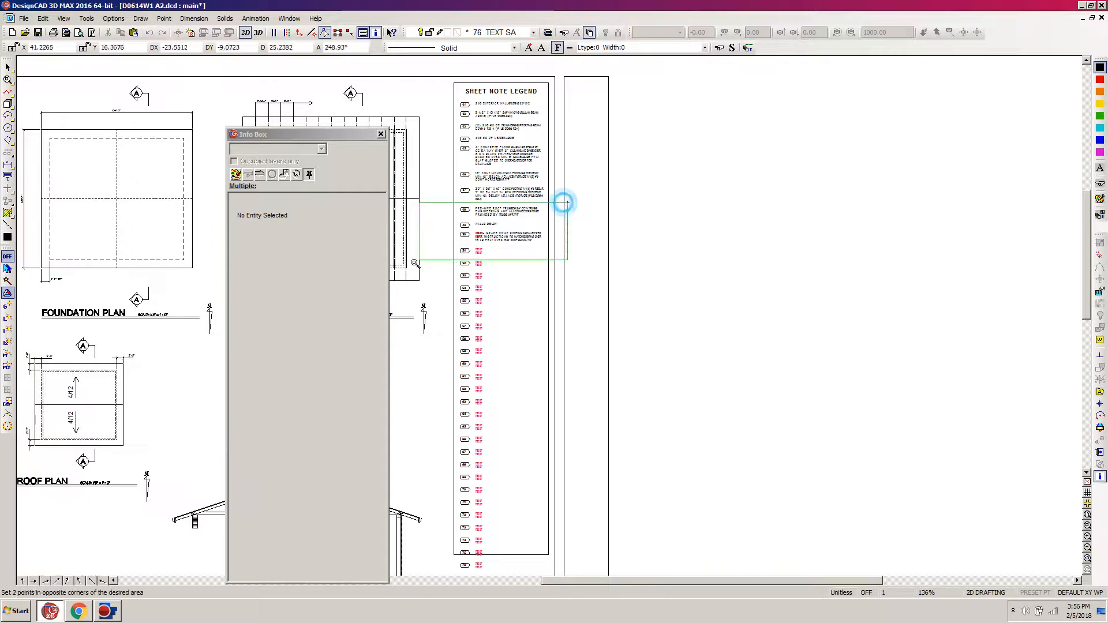
pyautogui.click(423, 338)
pyautogui.moveTo(540, 147); pyautogui.dragTo(474, 218)
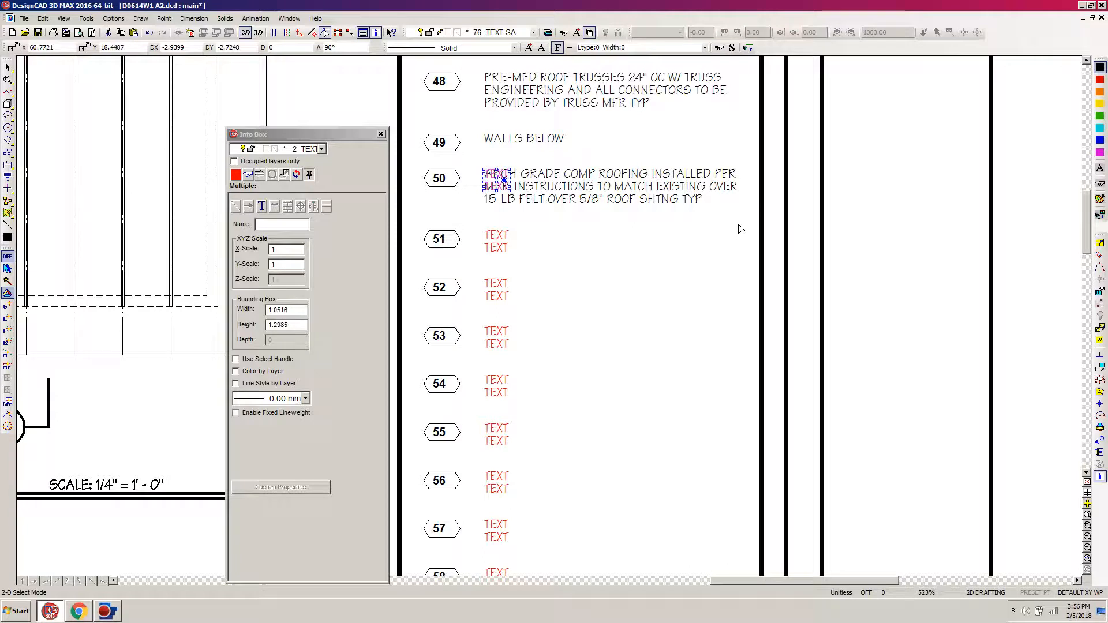
pyautogui.press('Delete')
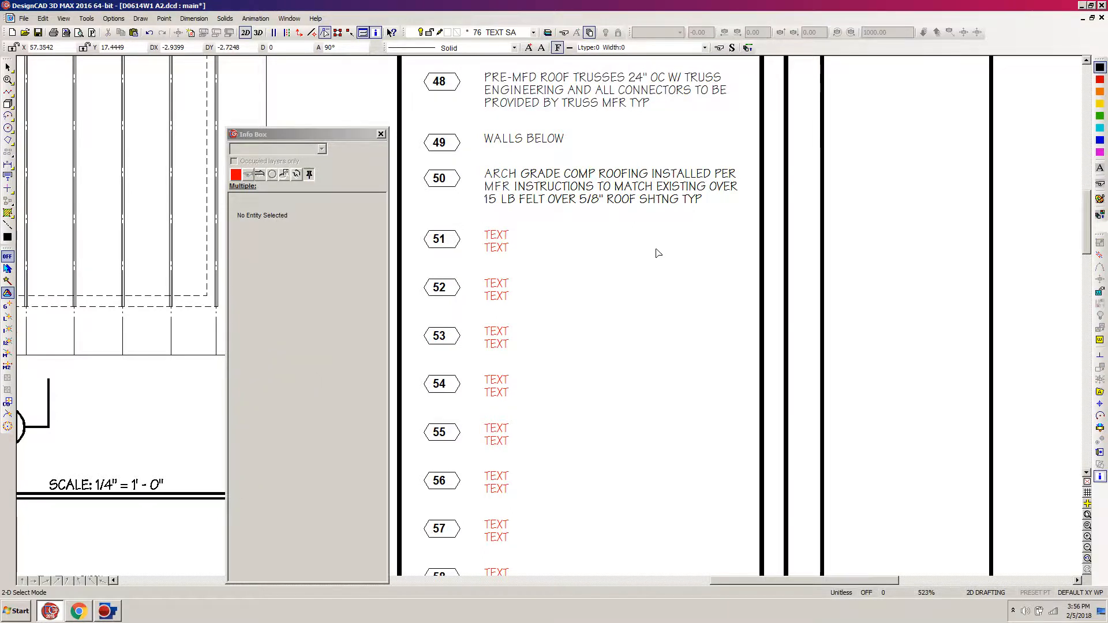
pyautogui.press('F7')
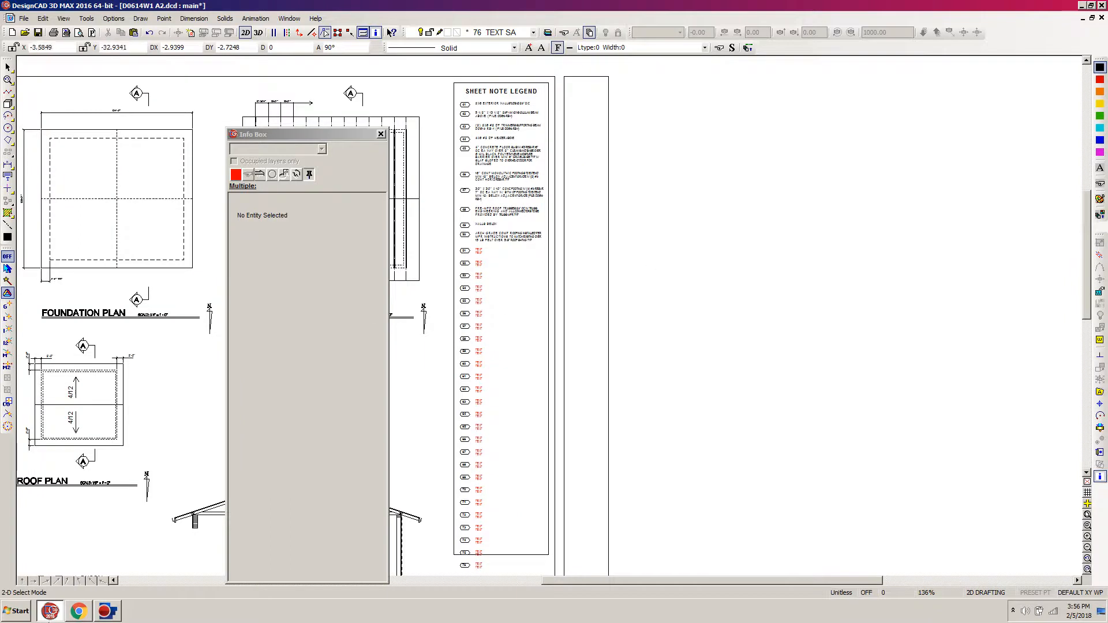
# Step: Switch to the spreadsheet in Chrome, mark the roofing note in E3:E5 with red text and copy the eave vent note in E7:E8
pyautogui.click(79, 612)
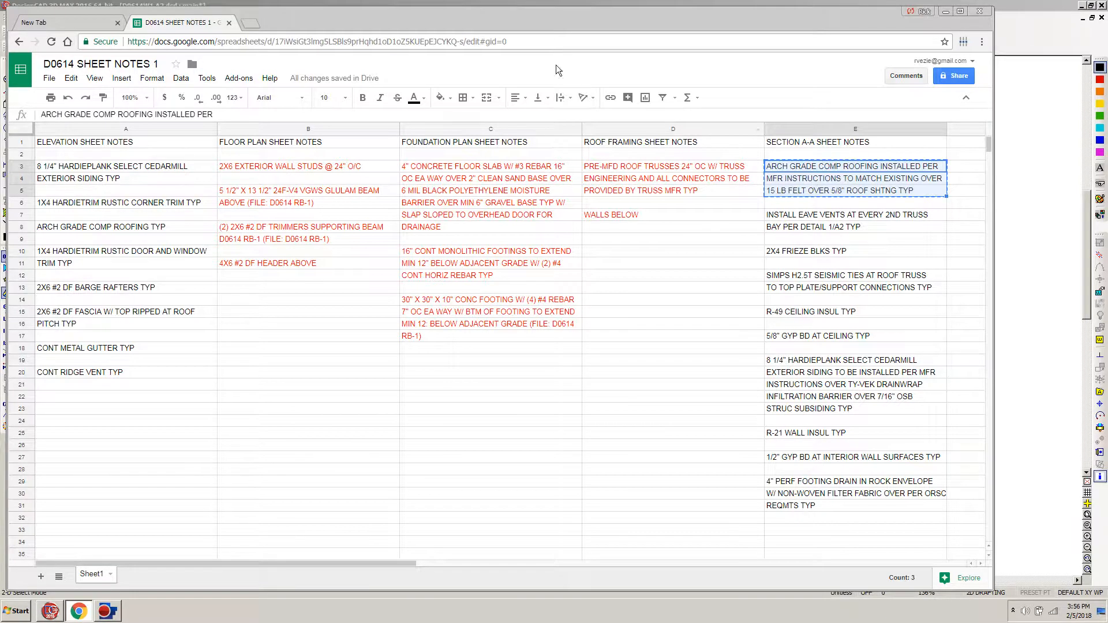
pyautogui.click(425, 98)
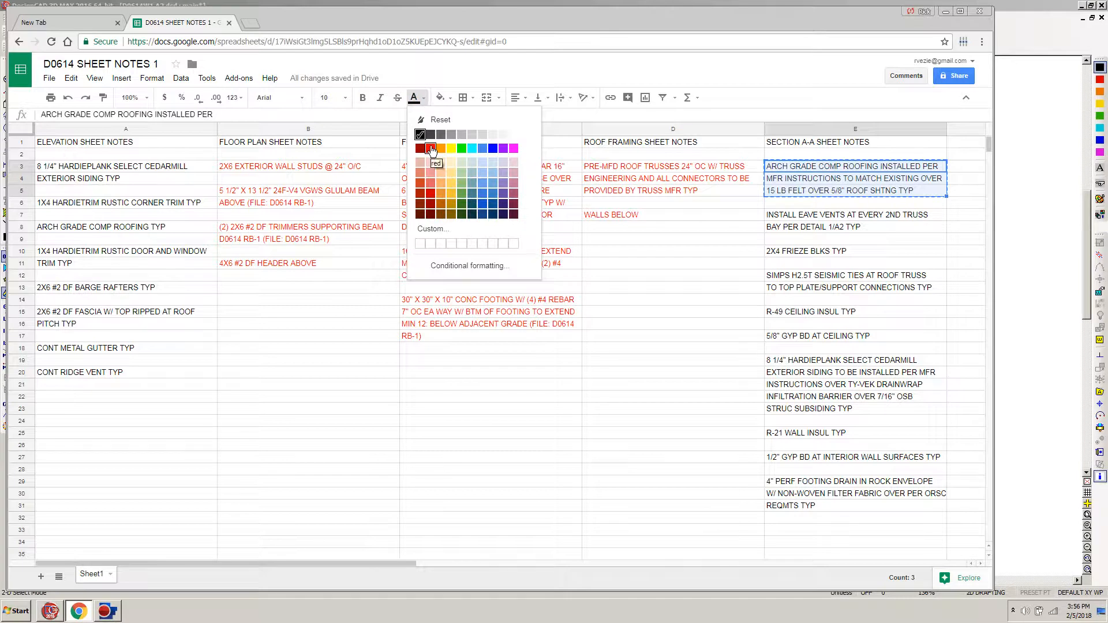
pyautogui.click(431, 149)
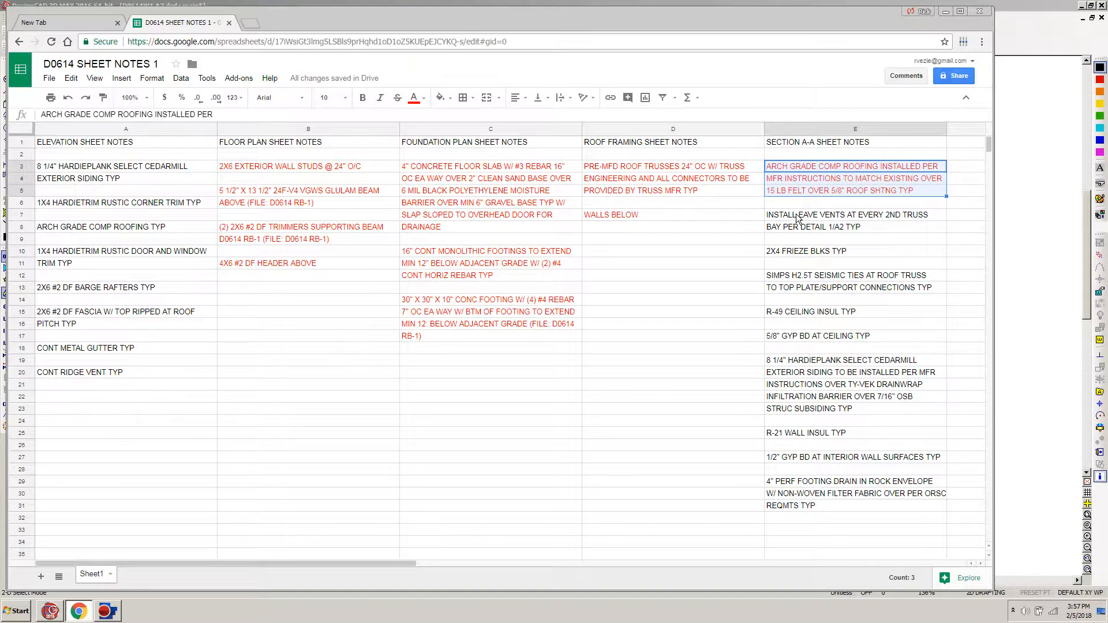
pyautogui.moveTo(797, 218); pyautogui.dragTo(796, 227)
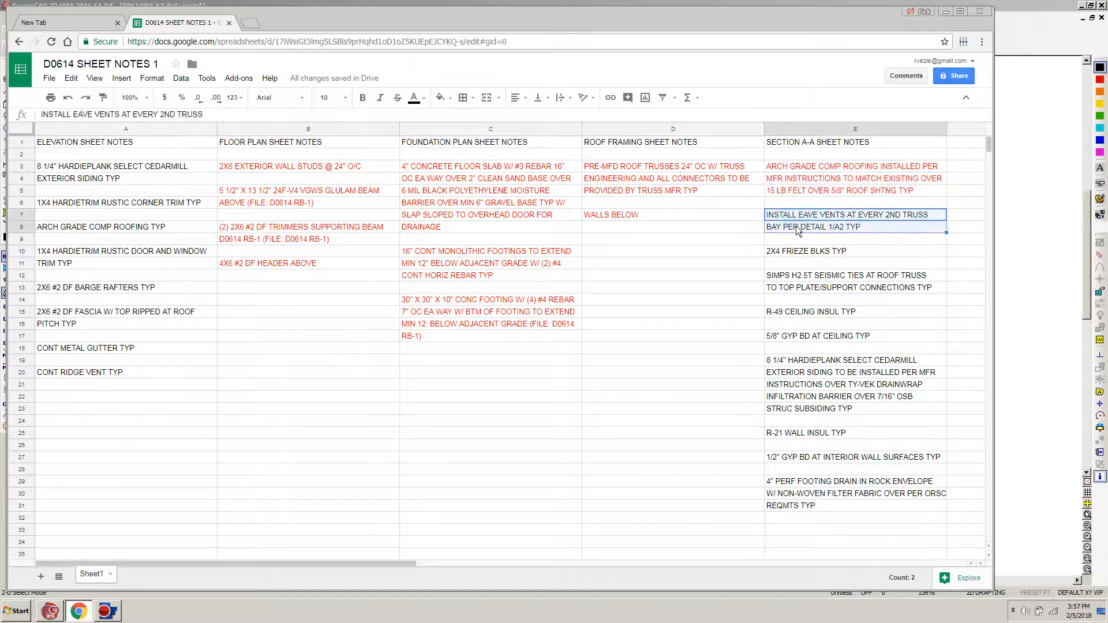
pyautogui.hotkey('ctrl', 'c')
# Step: Switch to DesignCAD, fill a new text block with the copied eave vent note and place it beside legend number 51
pyautogui.click(40, 614)
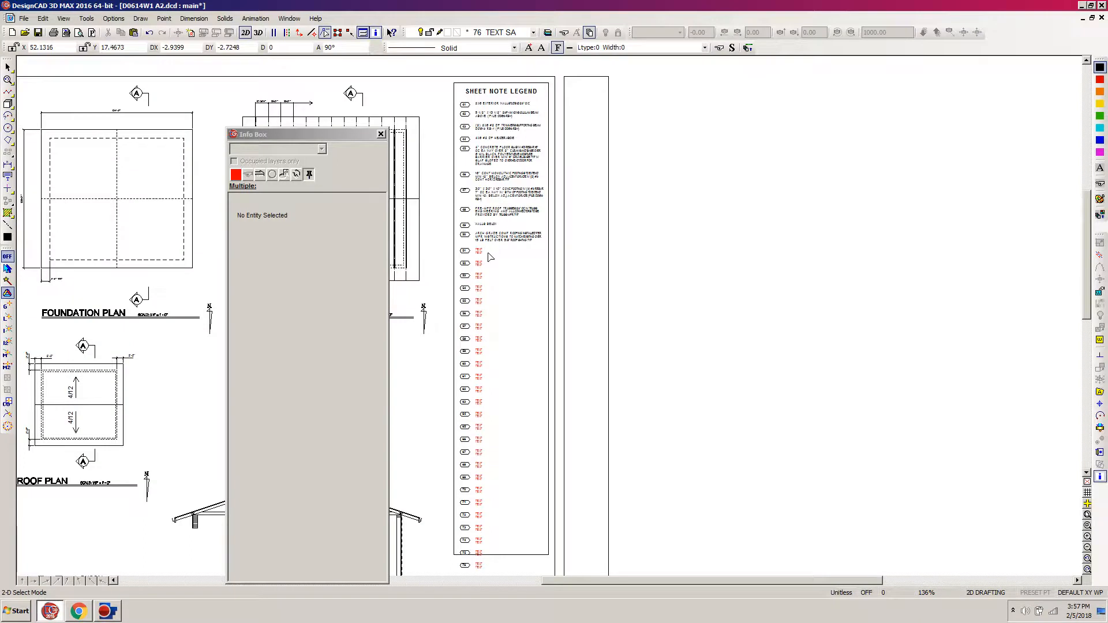
pyautogui.click(8, 176)
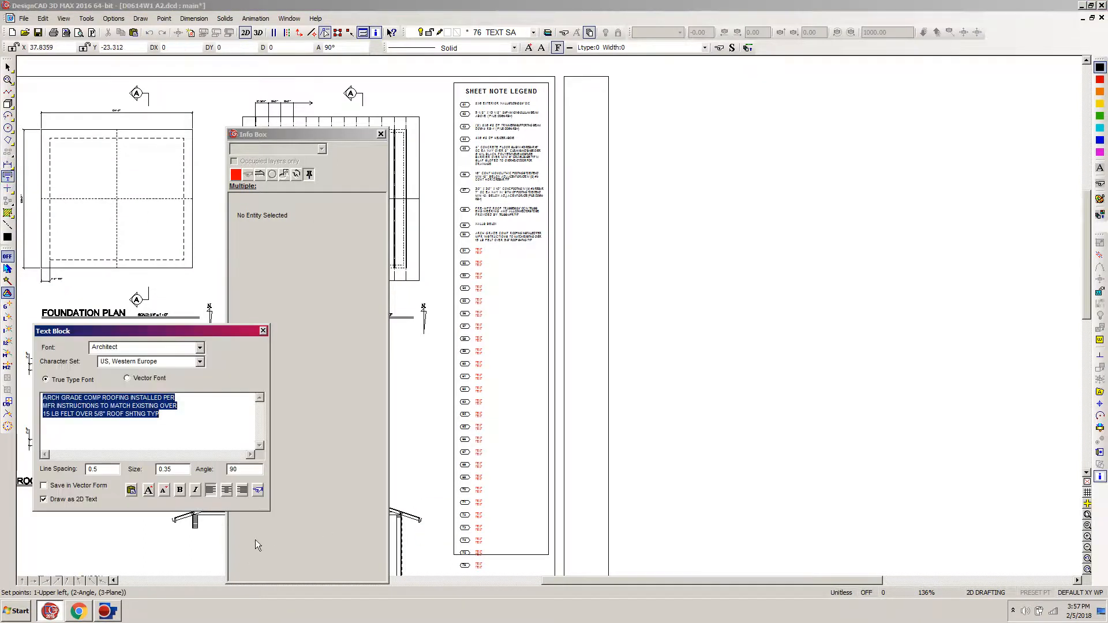
pyautogui.hotkey('ctrl', 'v')
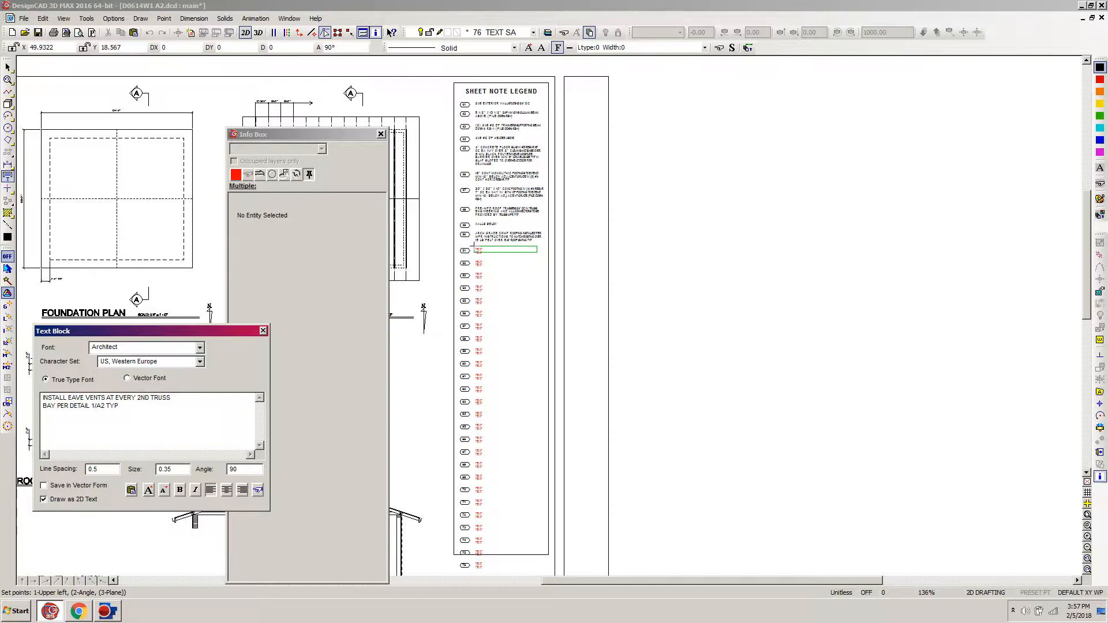
pyautogui.click(475, 249)
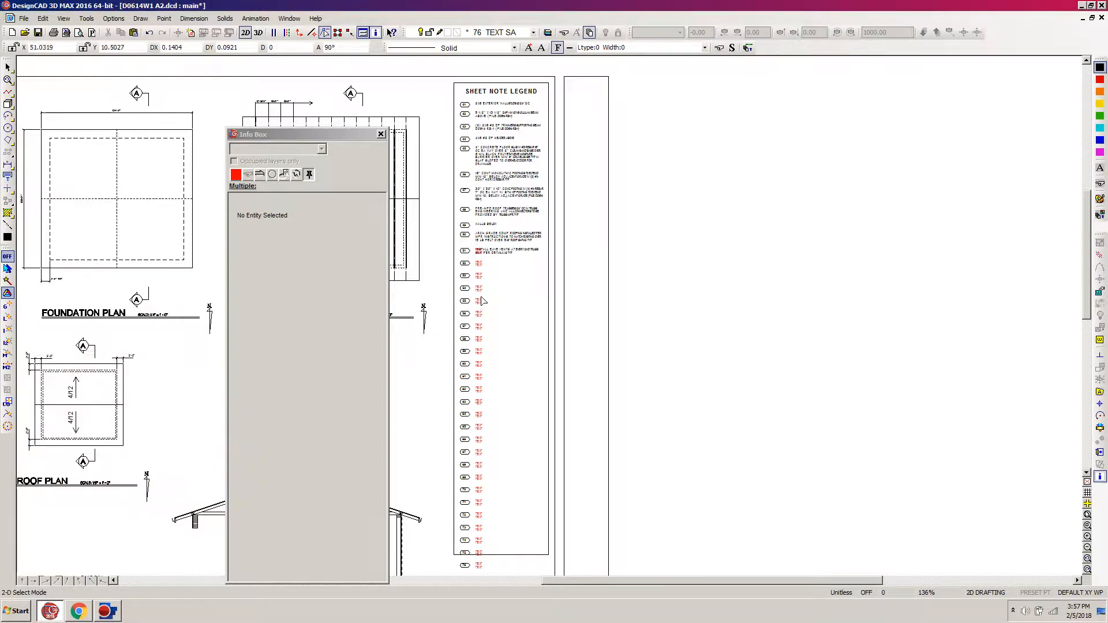
# Step: Delete the red TEXT placeholder that overlaps the eave vent note at legend number 51
pyautogui.press('w')
pyautogui.click(530, 220)
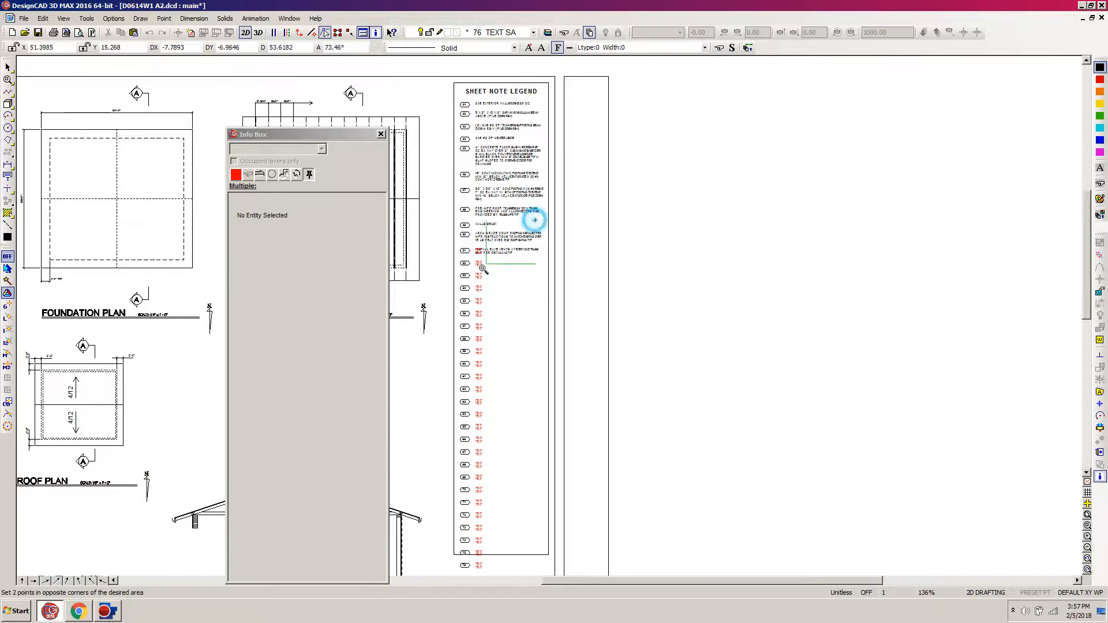
pyautogui.click(437, 300)
pyautogui.moveTo(580, 213); pyautogui.dragTo(489, 302)
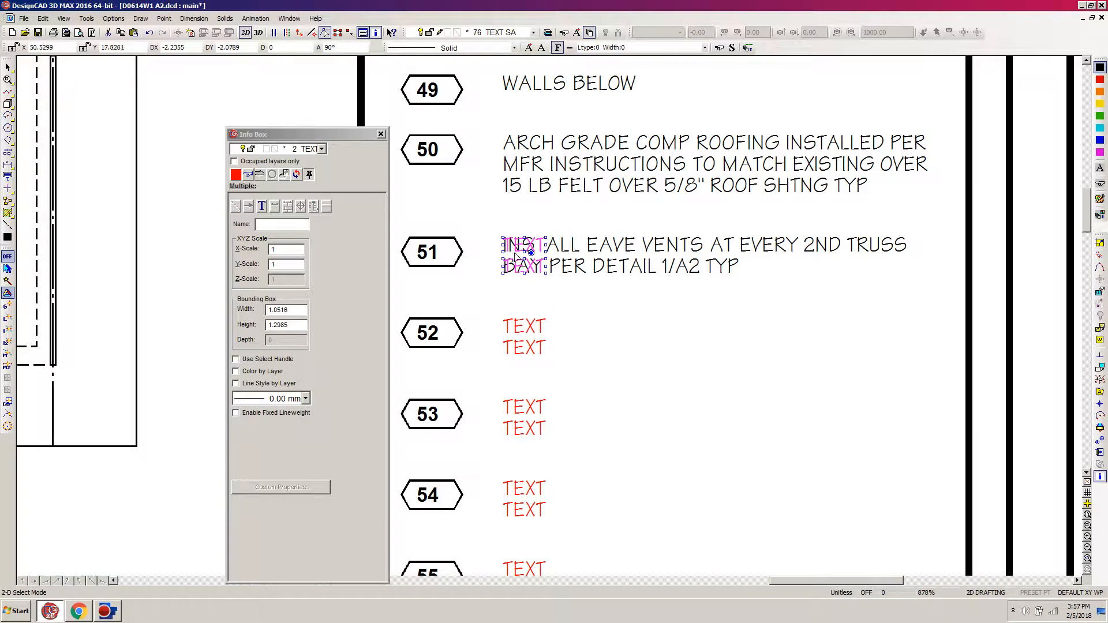
pyautogui.press('Delete')
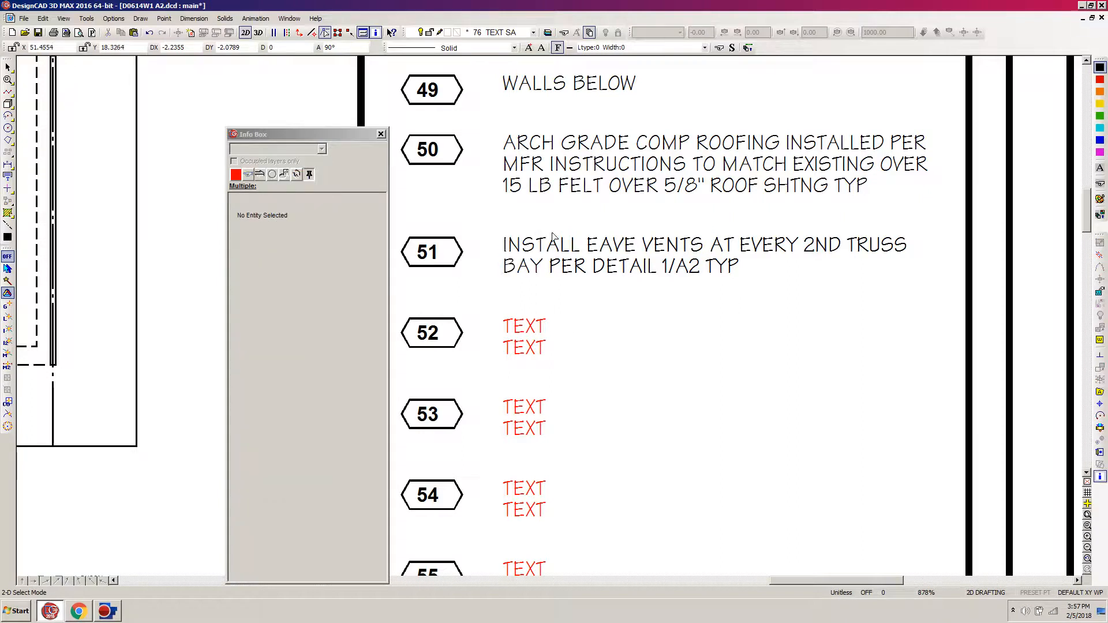
pyautogui.scroll(-5, 550, 233)
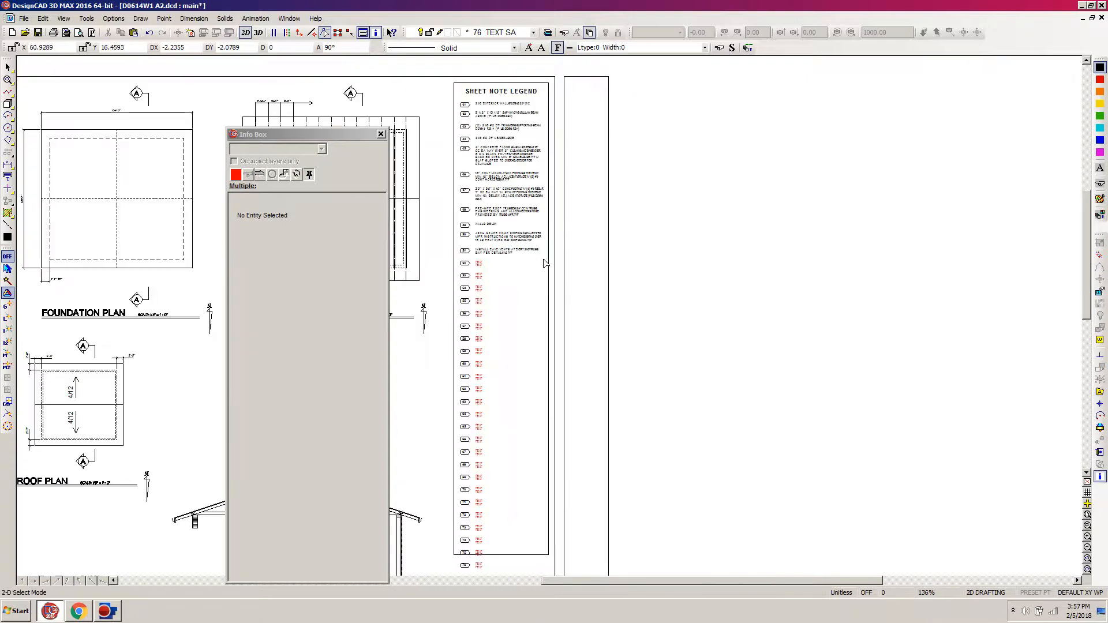
# Step: Switch to the spreadsheet in Chrome, mark the eave vent note in E7:E8 with red text and copy the frieze blocks note in E10
pyautogui.click(79, 613)
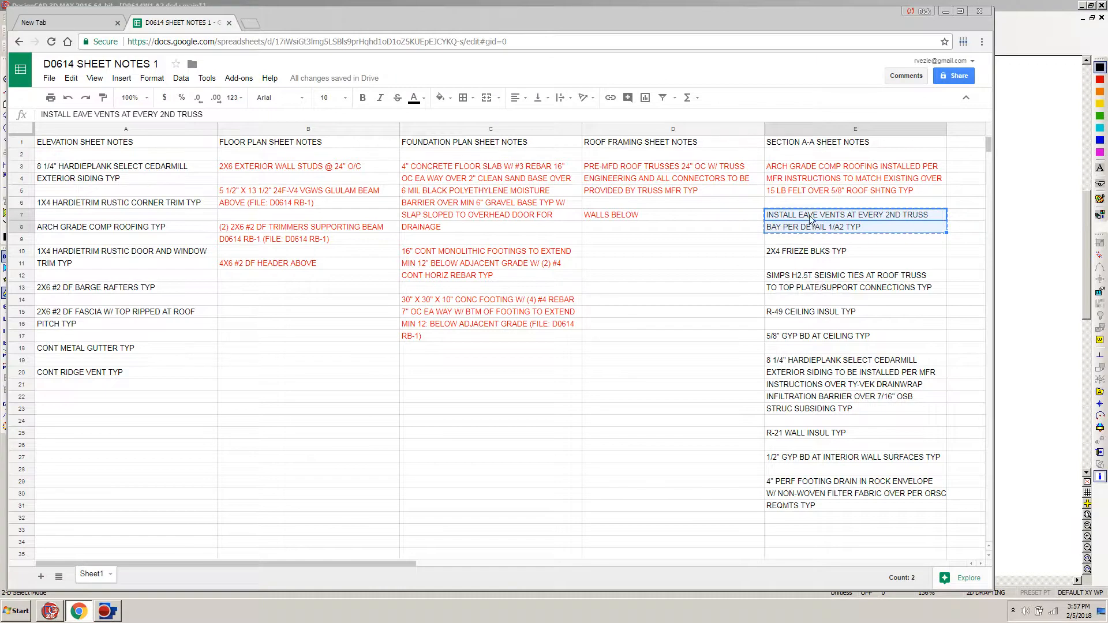
pyautogui.click(414, 101)
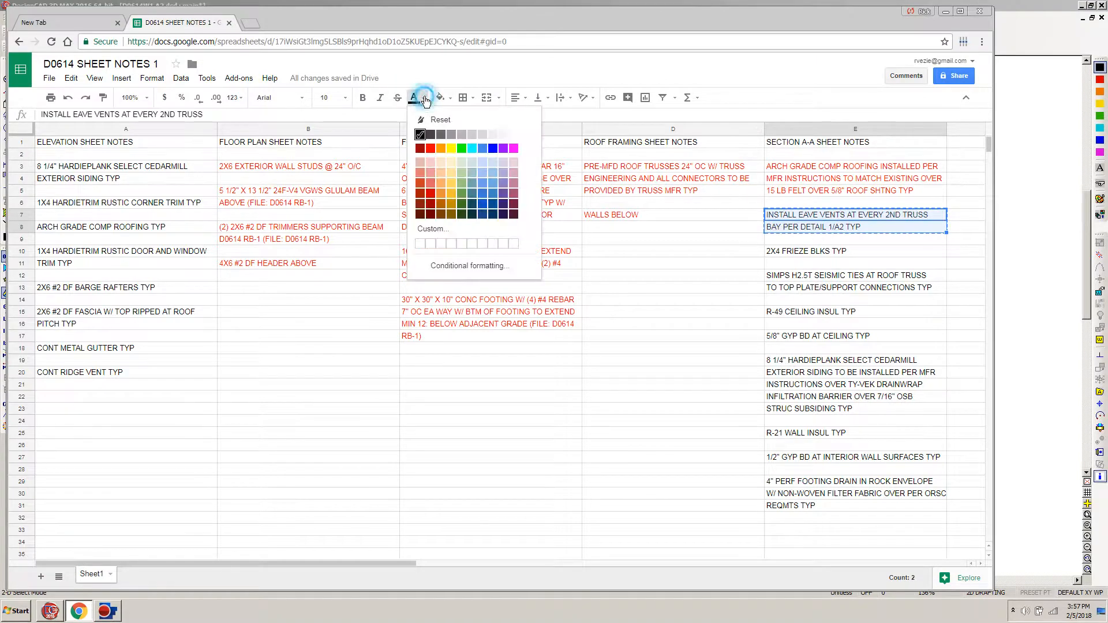
pyautogui.click(431, 149)
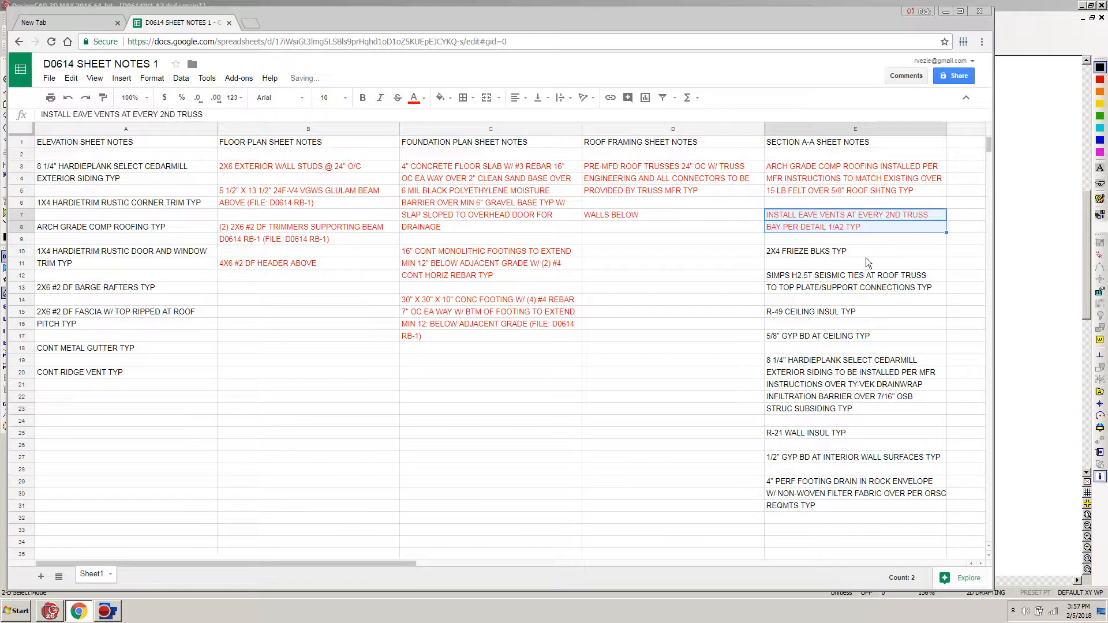
pyautogui.click(789, 254)
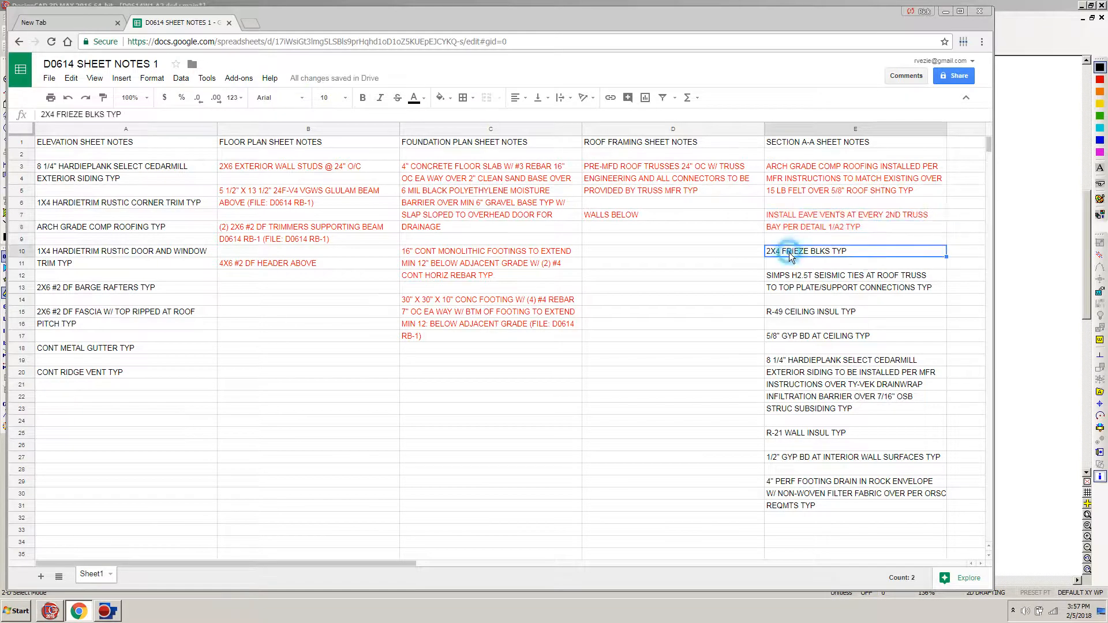
pyautogui.hotkey('ctrl', 'c')
# Step: Switch to DesignCAD and move all legend numbers and placeholders from 53 downward slightly up to close the gap below number 52
pyautogui.click(50, 613)
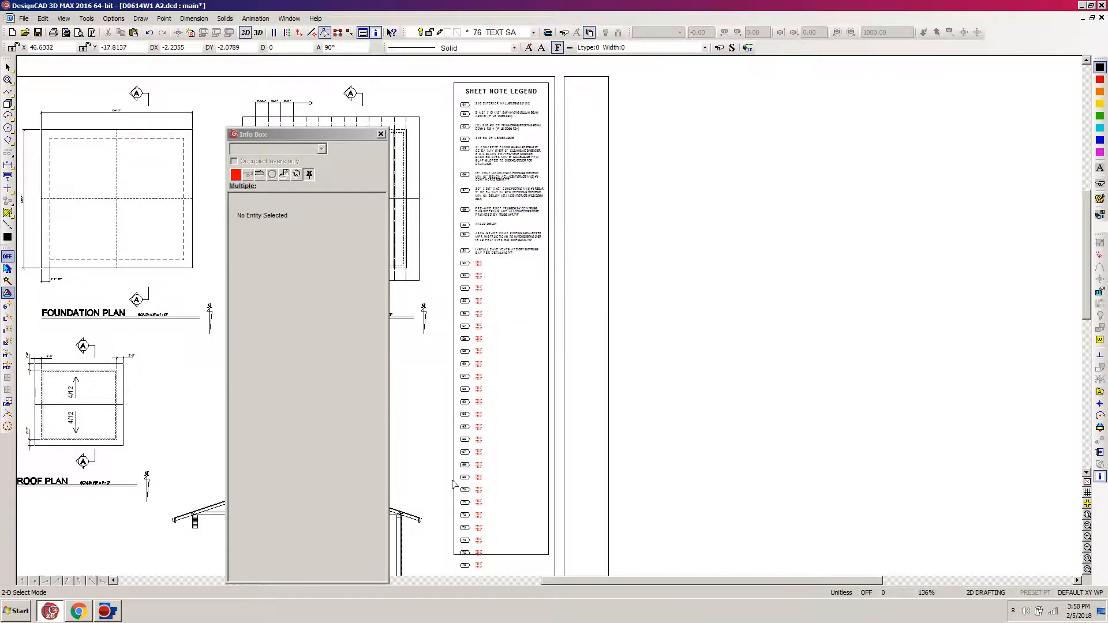
pyautogui.moveTo(453, 570); pyautogui.dragTo(725, 272)
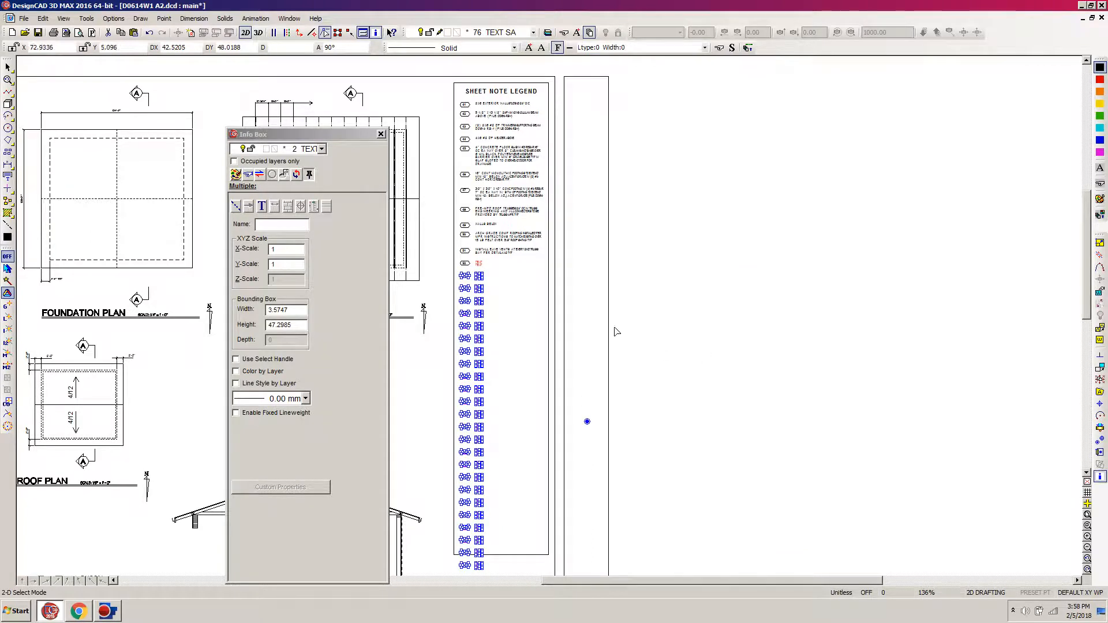
pyautogui.click(587, 421)
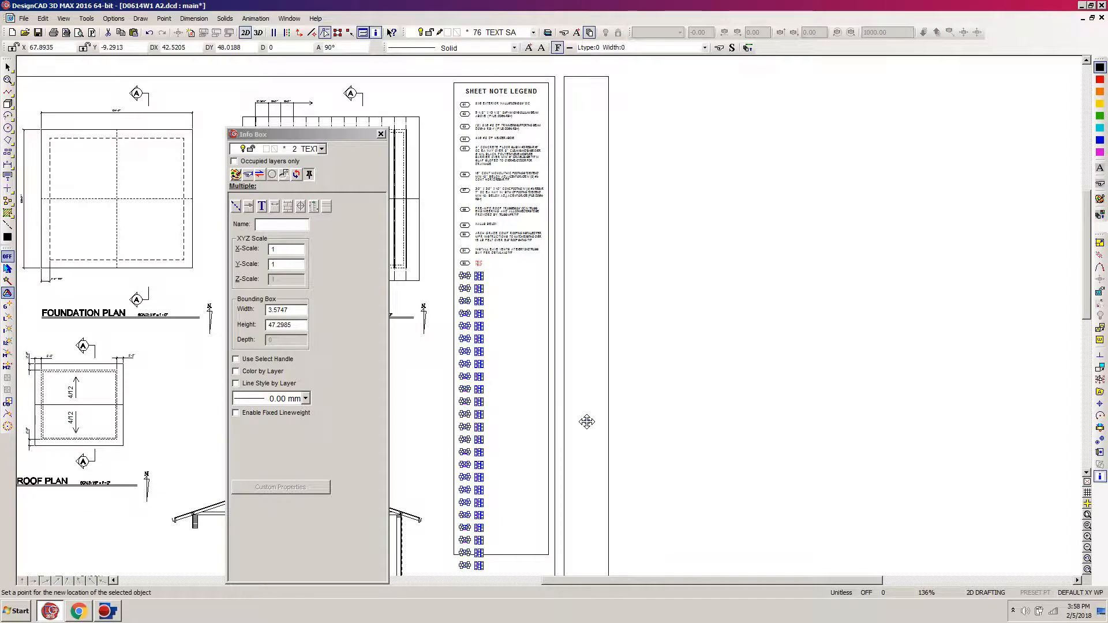
pyautogui.press('m')
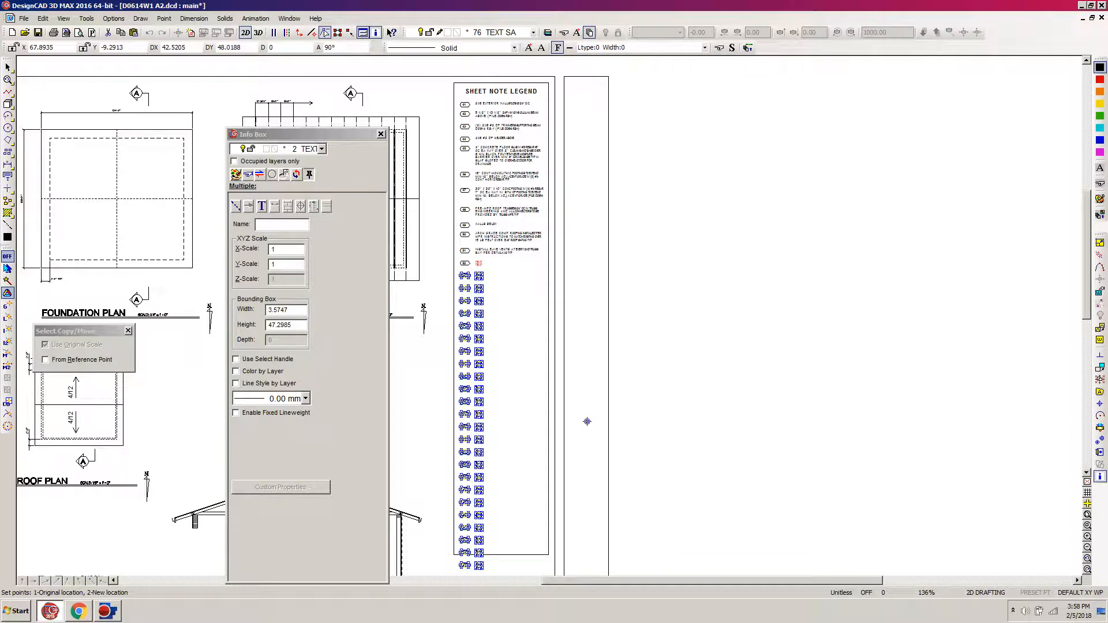
pyautogui.click(587, 420)
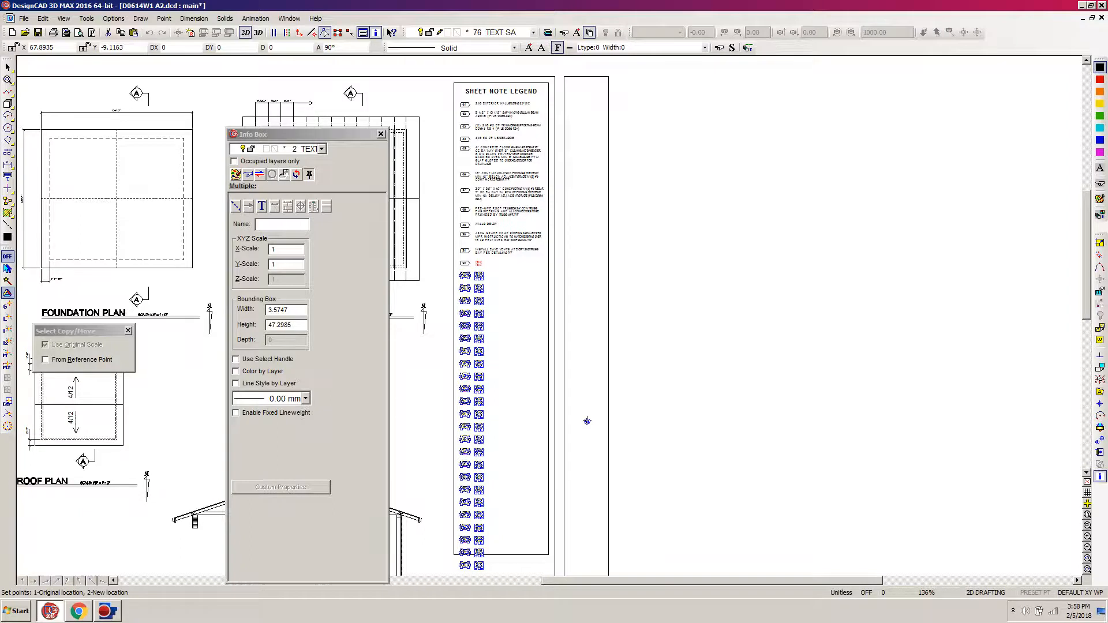
pyautogui.click(587, 419)
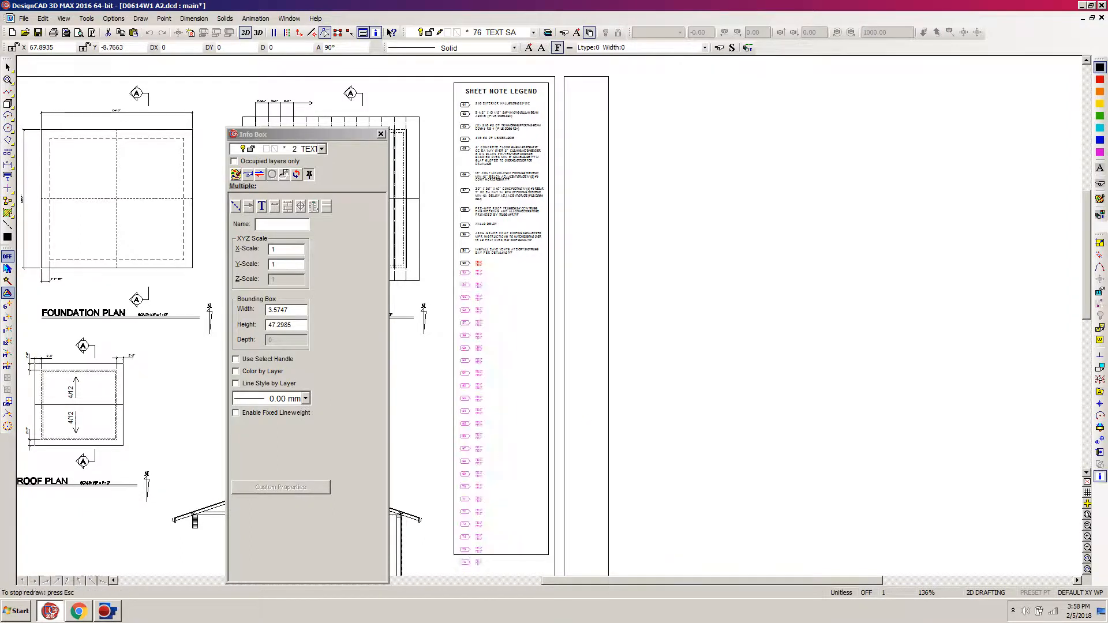
pyautogui.click(586, 416)
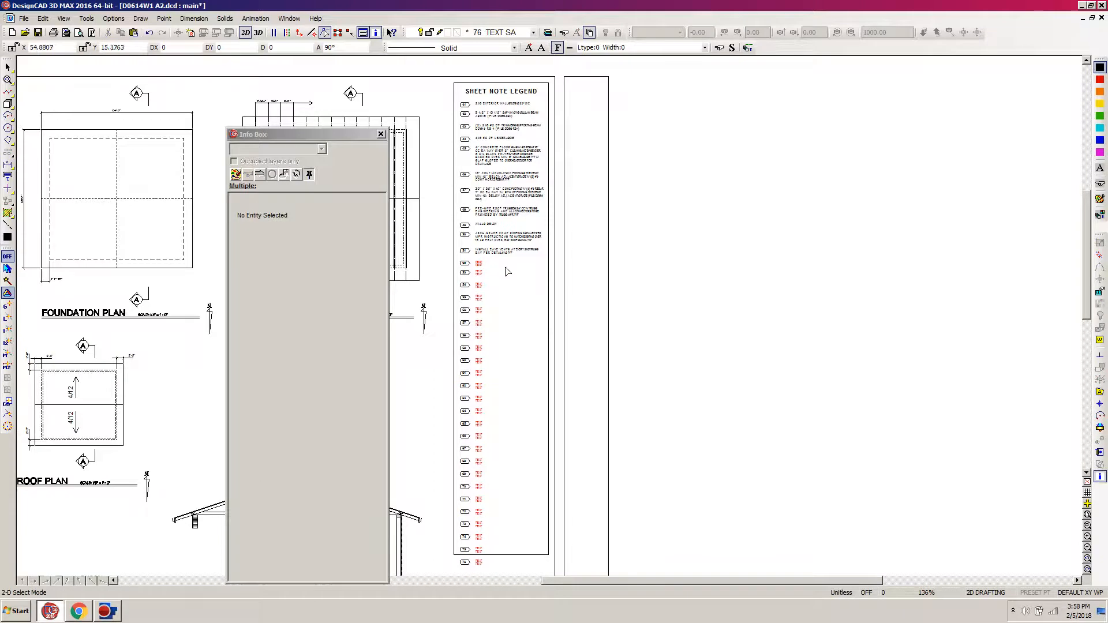
# Step: Move the Info Box clear of the legend numbers and delete the second TEXT placeholder line at legend number 52
pyautogui.press('w')
pyautogui.click(601, 214)
pyautogui.click(434, 360)
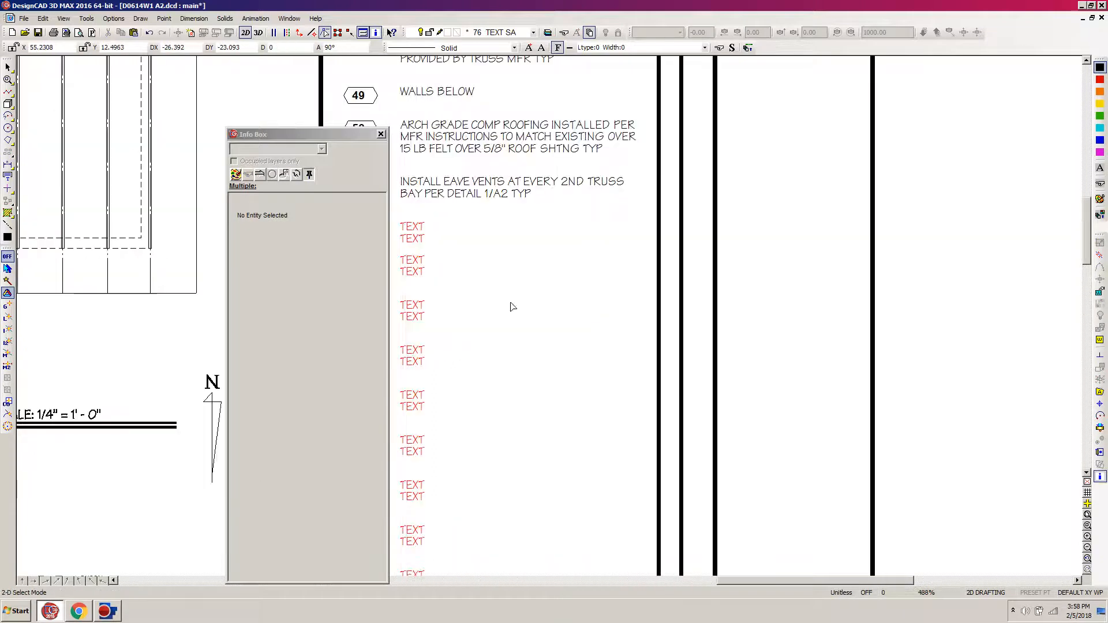
pyautogui.moveTo(334, 135)
pyautogui.mouseDown()
pyautogui.moveTo(310, 135)
pyautogui.moveTo(232, 264)
pyautogui.moveTo(254, 292)
pyautogui.moveTo(269, 366)
pyautogui.mouseUp()
pyautogui.click(421, 240)
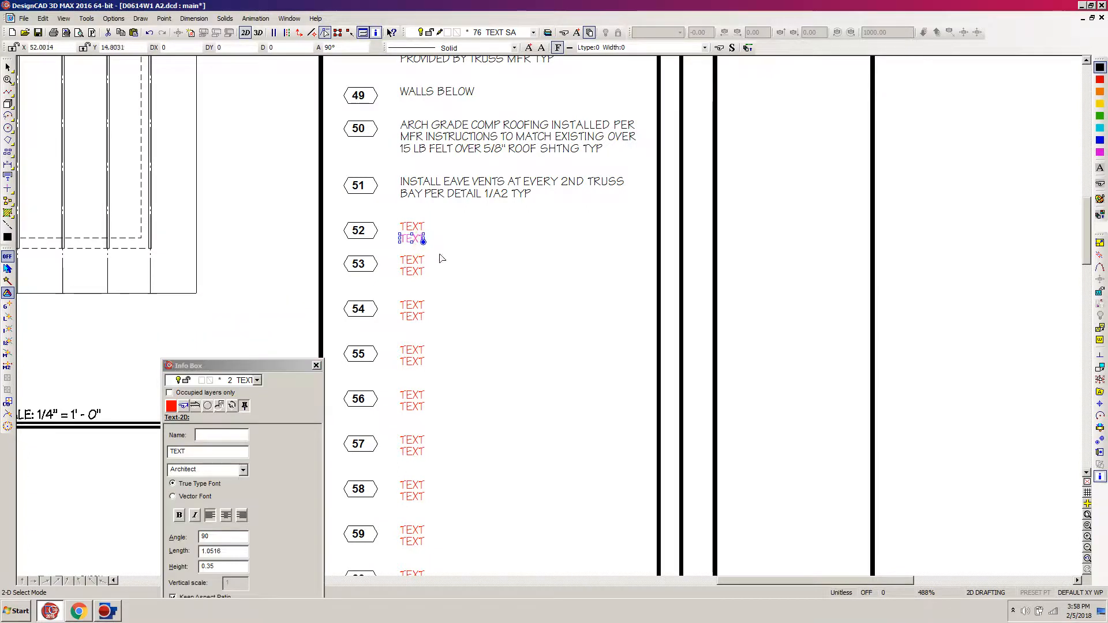
pyautogui.press('Delete')
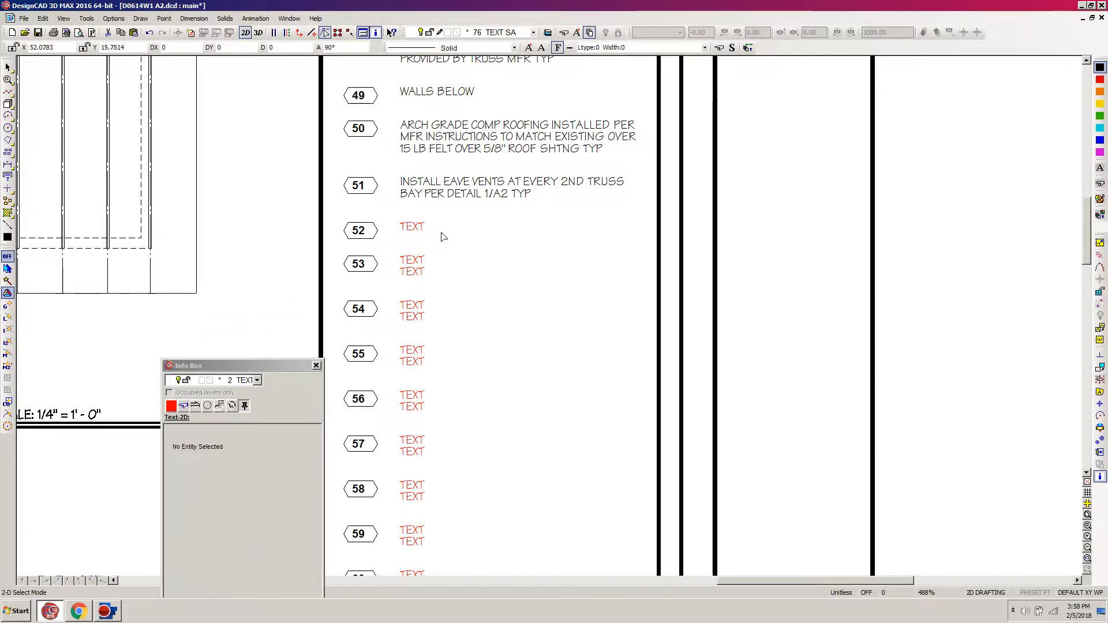
# Step: Replace the remaining TEXT placeholder at legend number 52 with the copied note 2X4 FRIEZE BLKS TYP and color it black
pyautogui.click(403, 238)
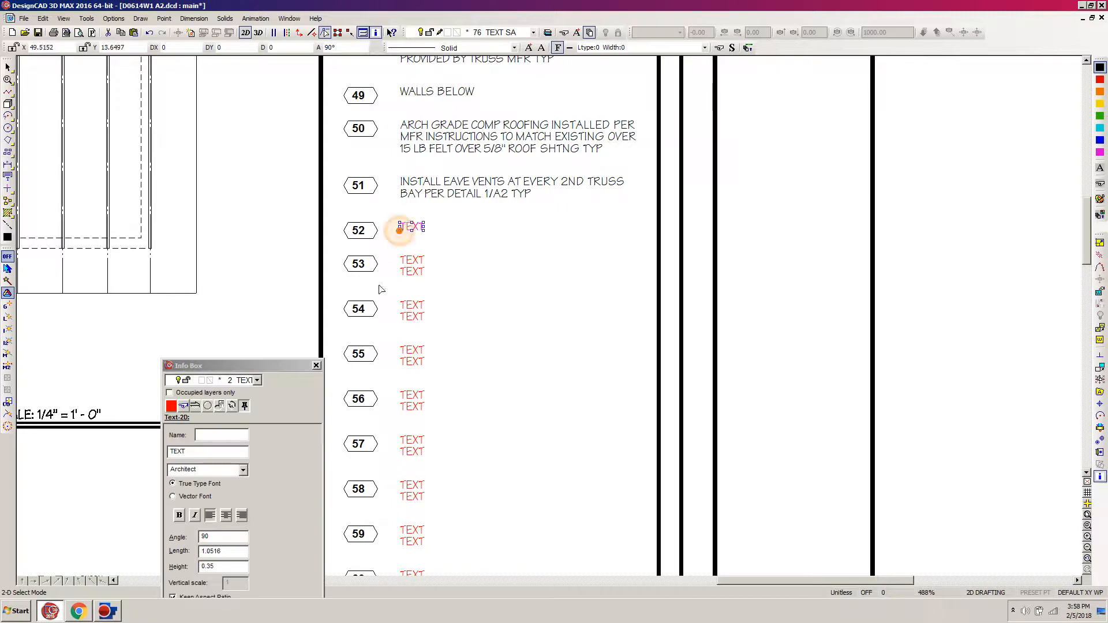
pyautogui.doubleClick(211, 451)
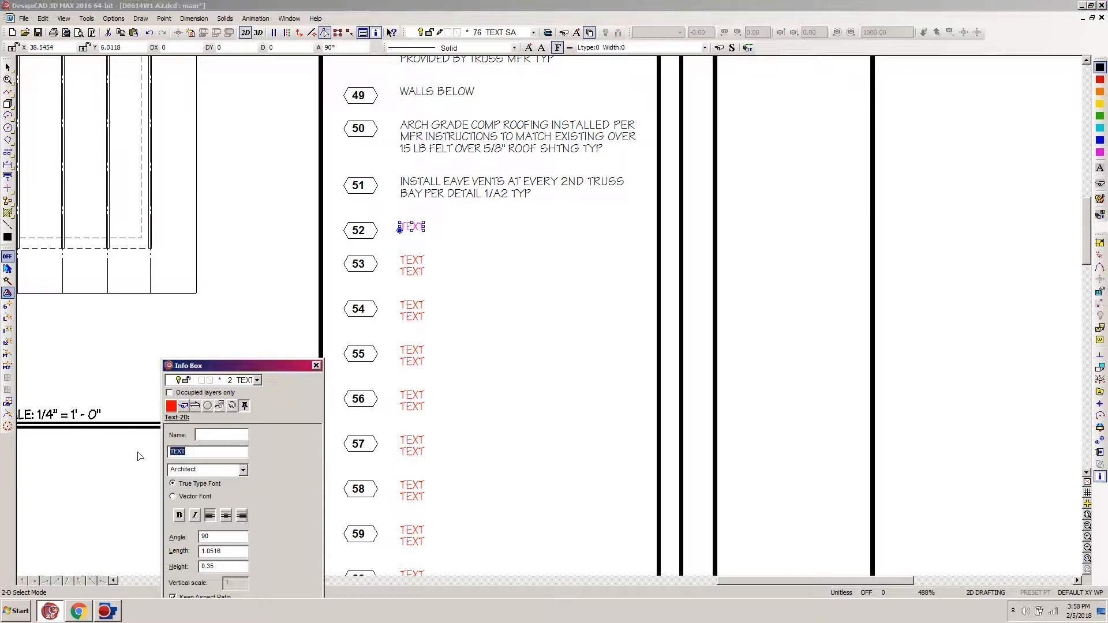
pyautogui.hotkey('ctrl', 'v')
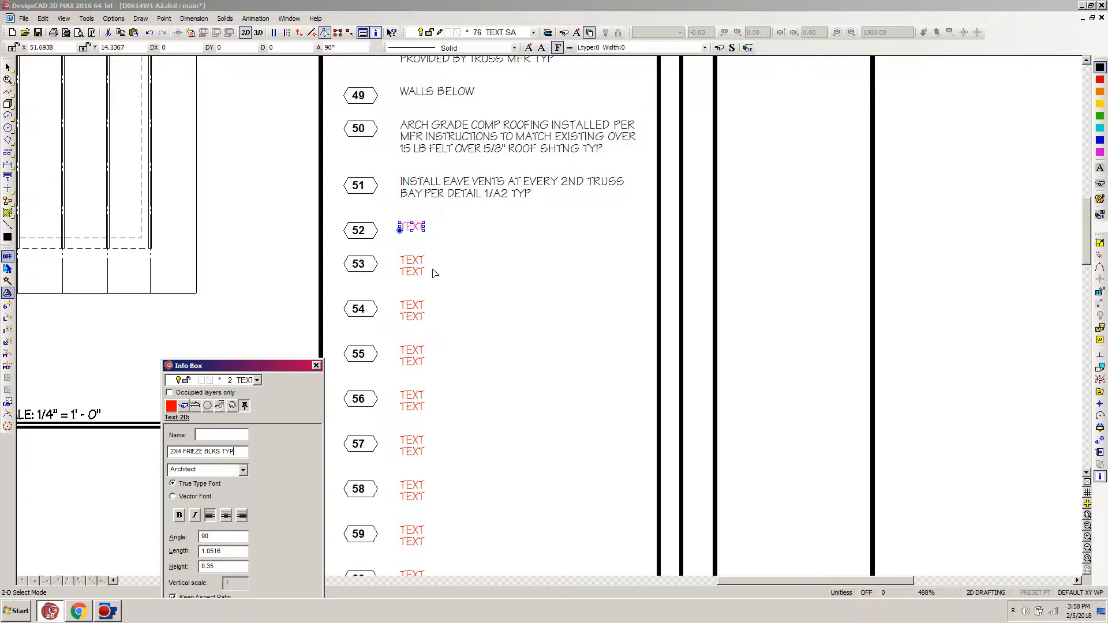
pyautogui.press('Tab')
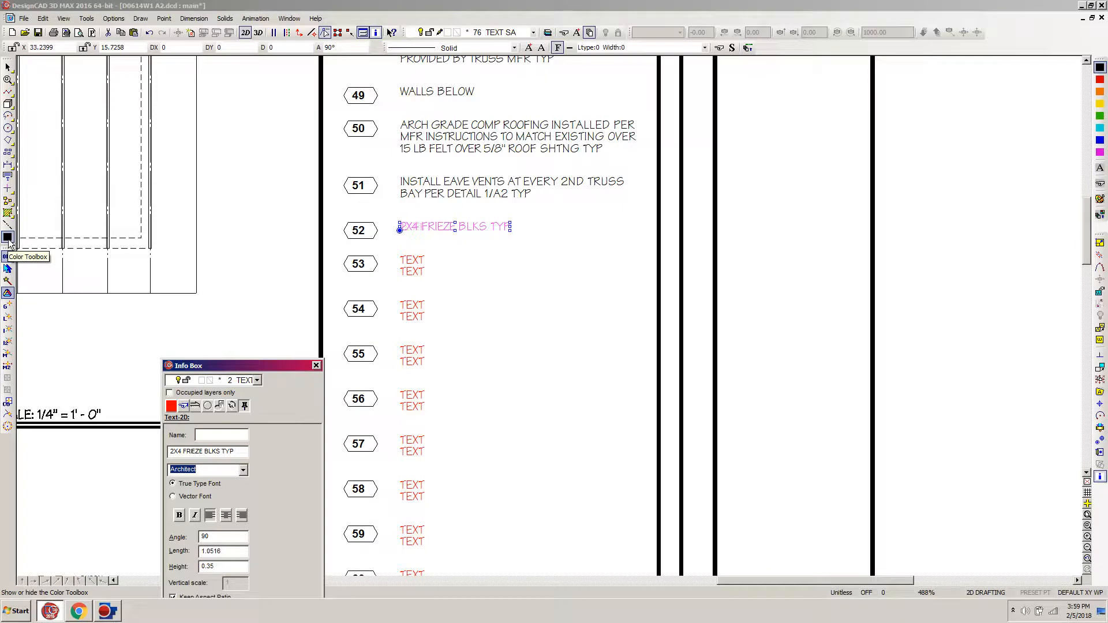
pyautogui.click(1100, 168)
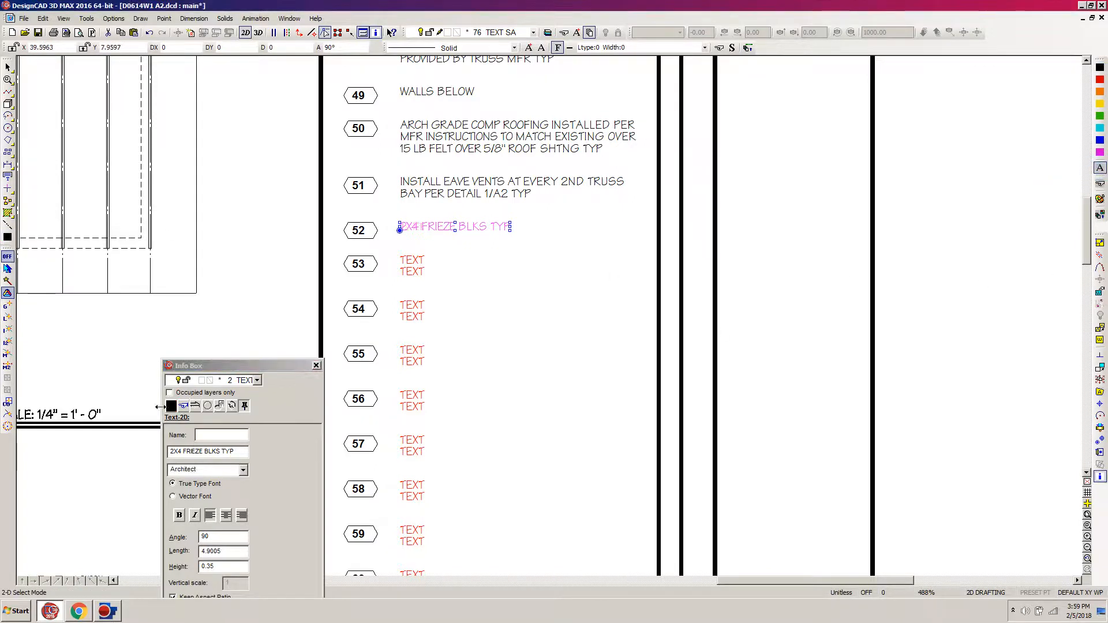
pyautogui.click(546, 323)
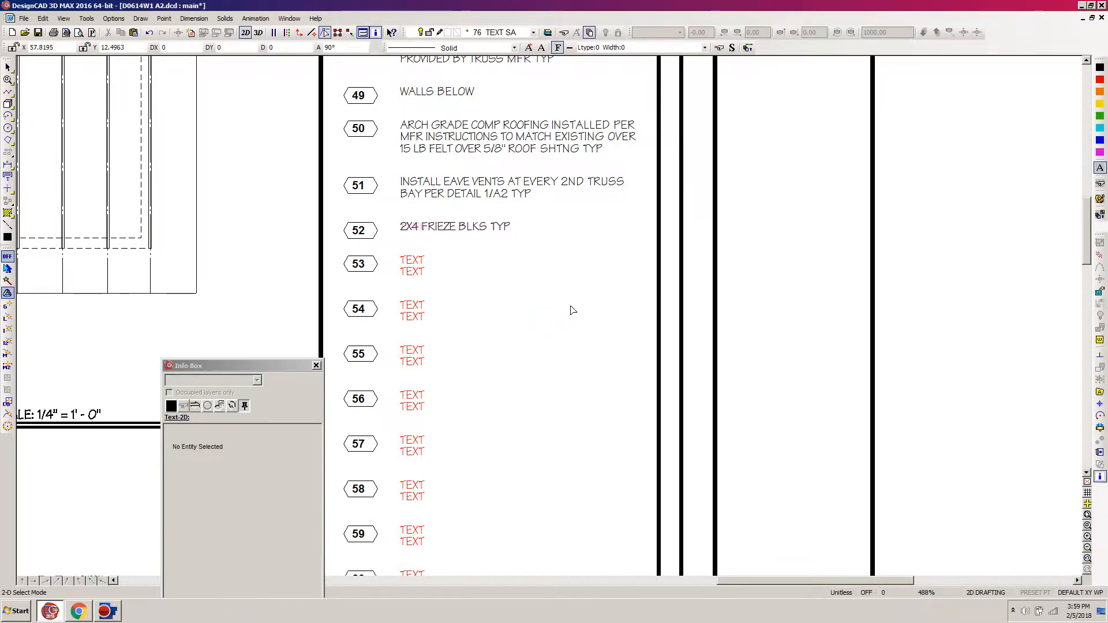
pyautogui.scroll(-5, 579, 305)
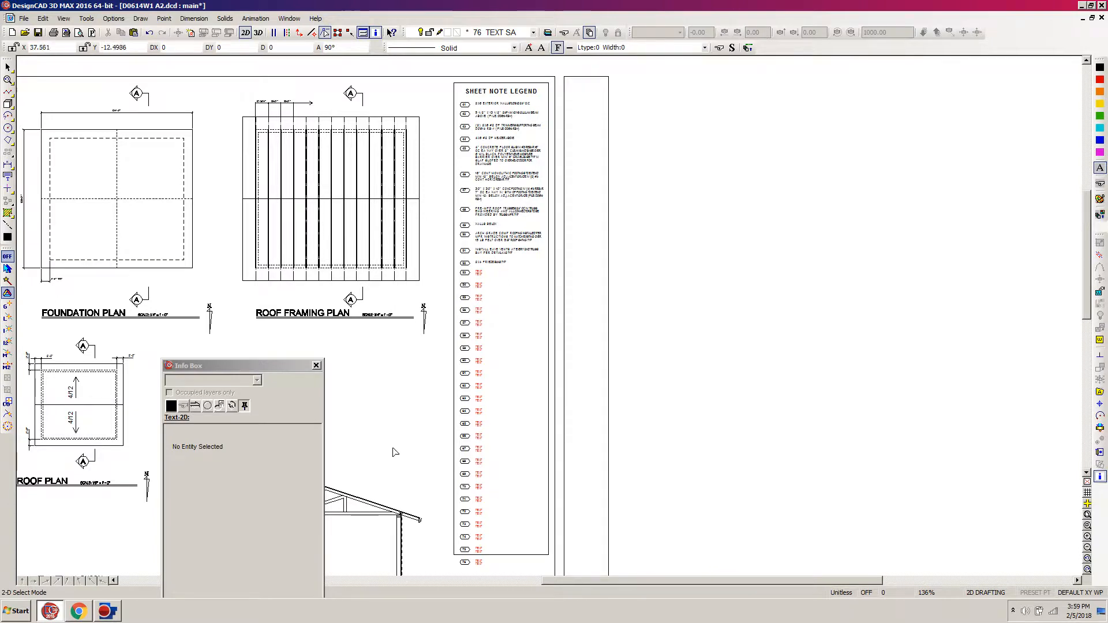
# Step: Switch to the spreadsheet in Chrome, mark the frieze blocks note in E10 with red text and copy the seismic ties note in E12:E13
pyautogui.click(79, 611)
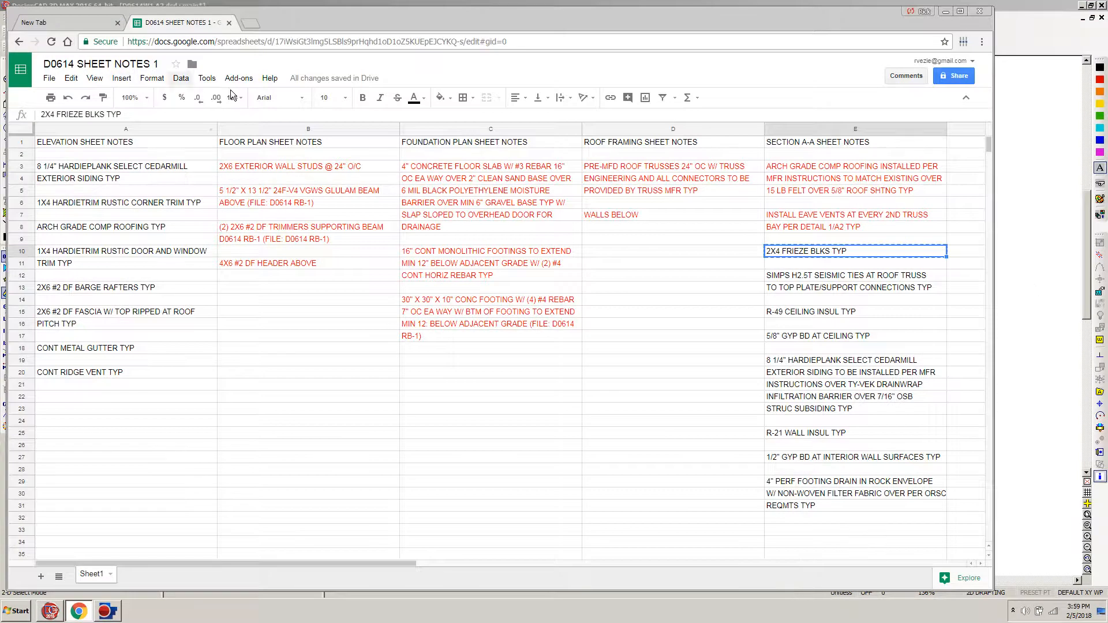
pyautogui.click(425, 101)
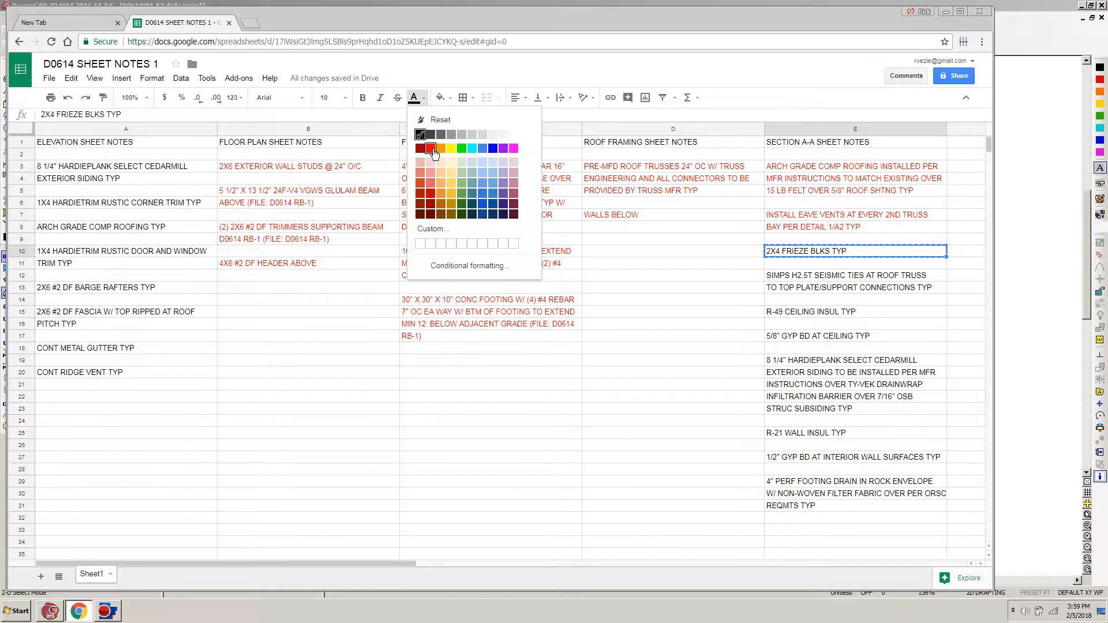
pyautogui.click(430, 148)
pyautogui.click(698, 325)
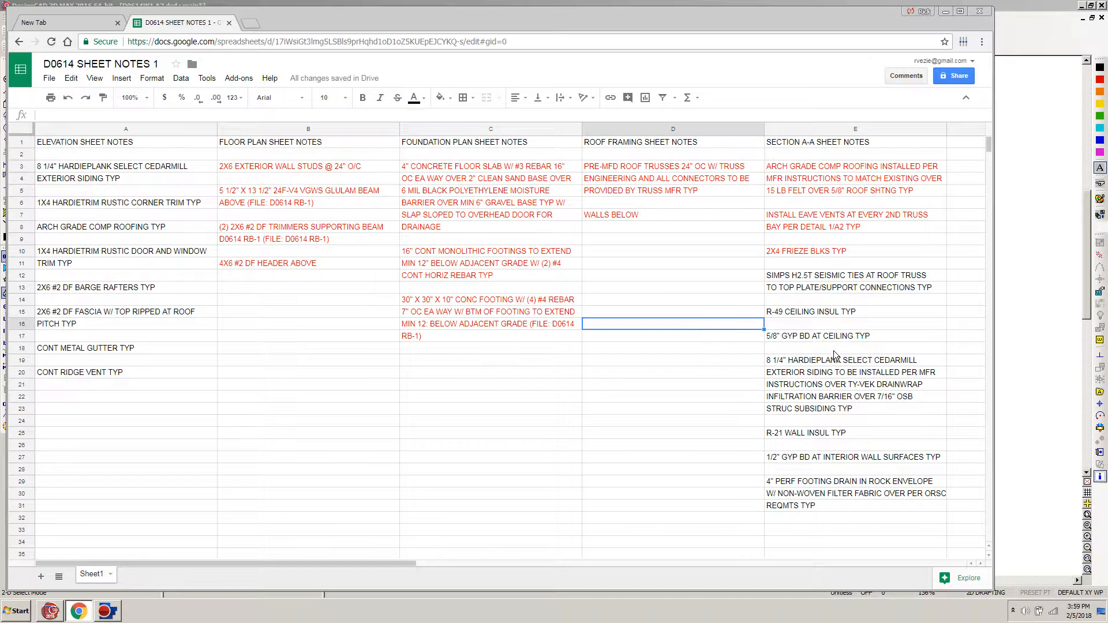
pyautogui.moveTo(785, 275); pyautogui.dragTo(785, 285)
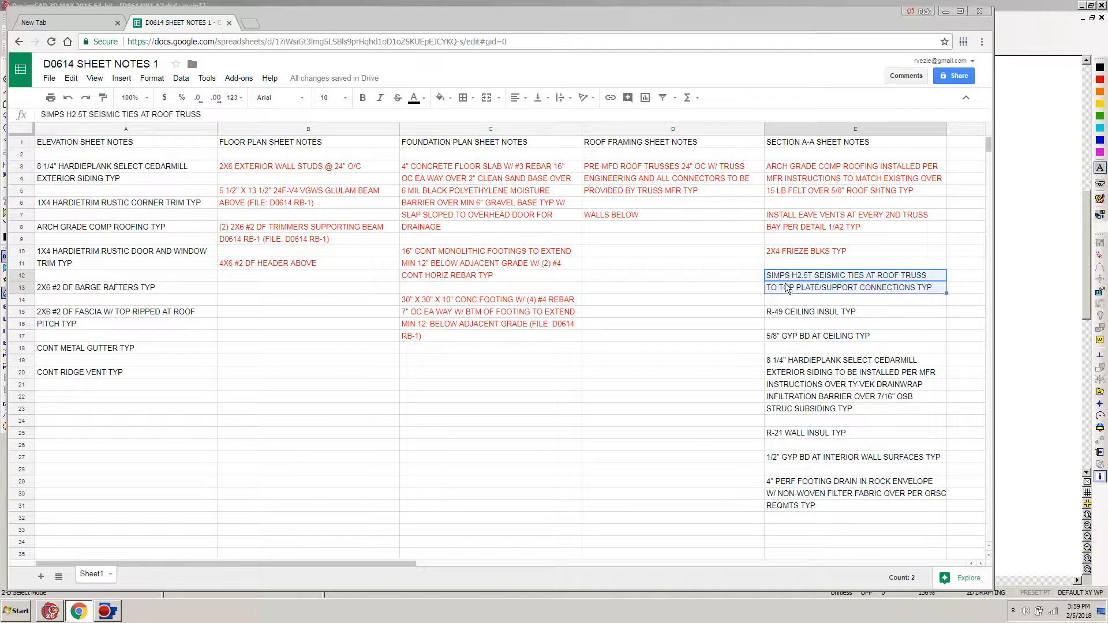
pyautogui.hotkey('ctrl', 'c')
# Step: Switch to DesignCAD and place the copied two-line SIMPS H2.5T seismic ties note as a text block at legend number 53
pyautogui.click(51, 613)
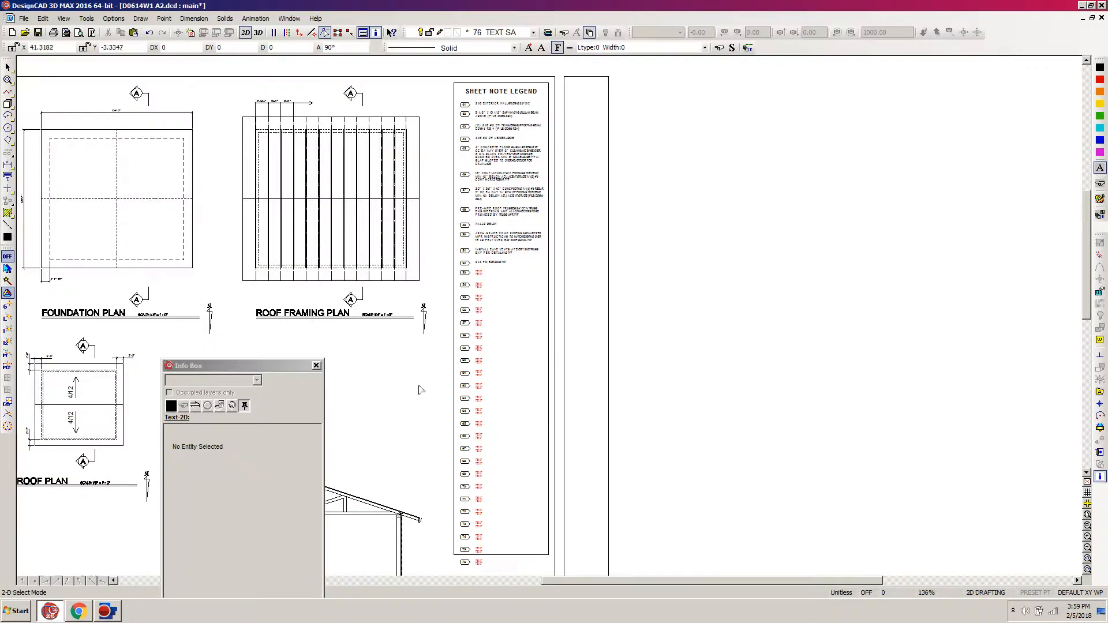
pyautogui.click(7, 177)
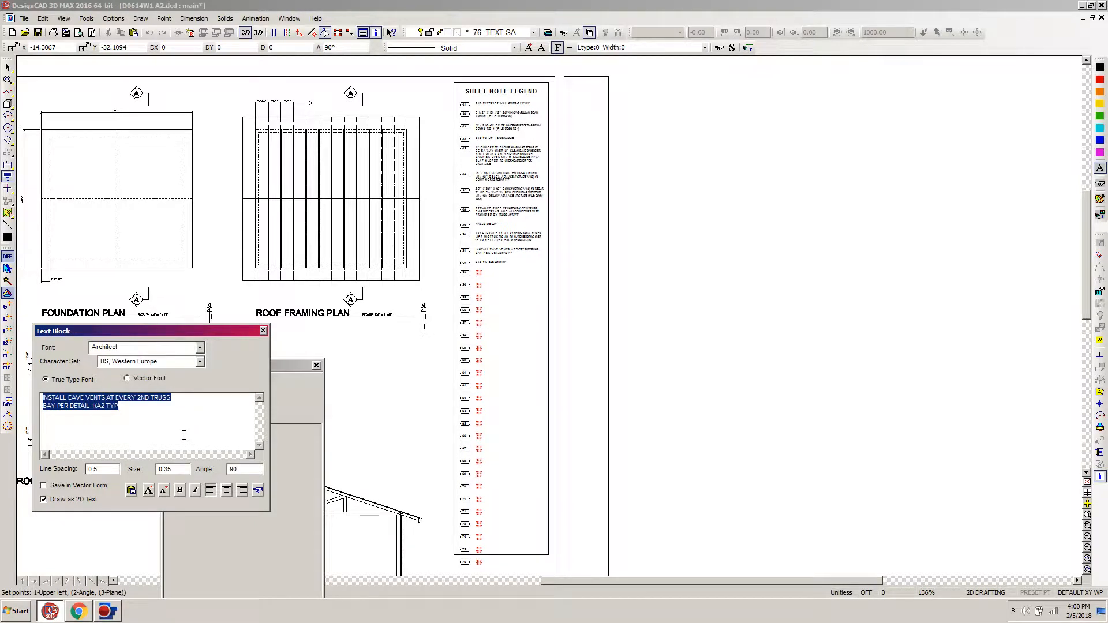
pyautogui.hotkey('ctrl', 'v')
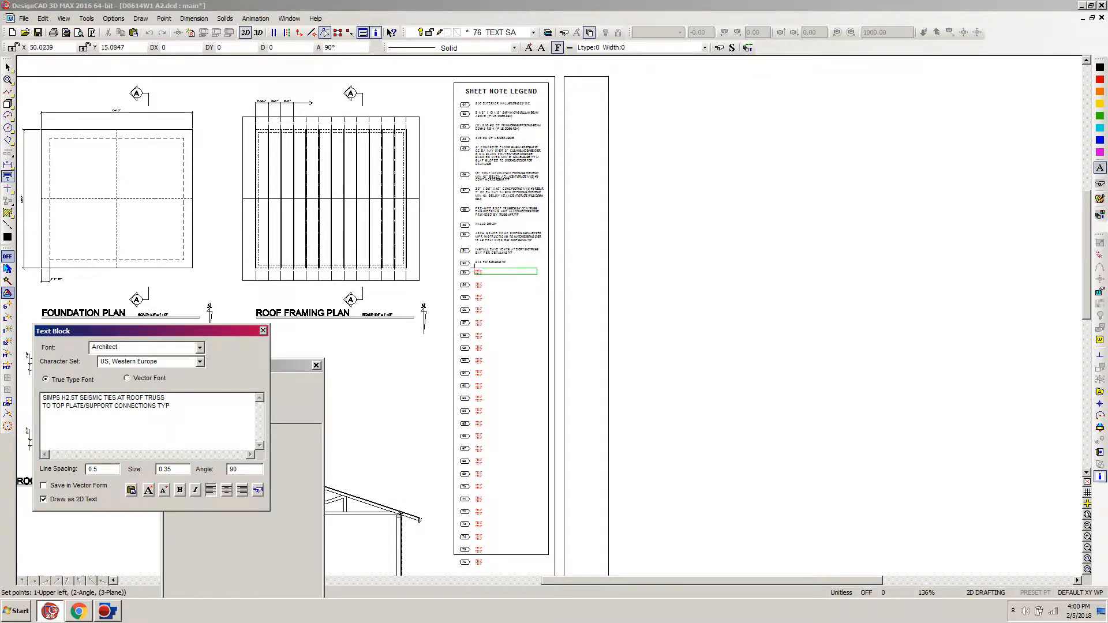
pyautogui.click(475, 269)
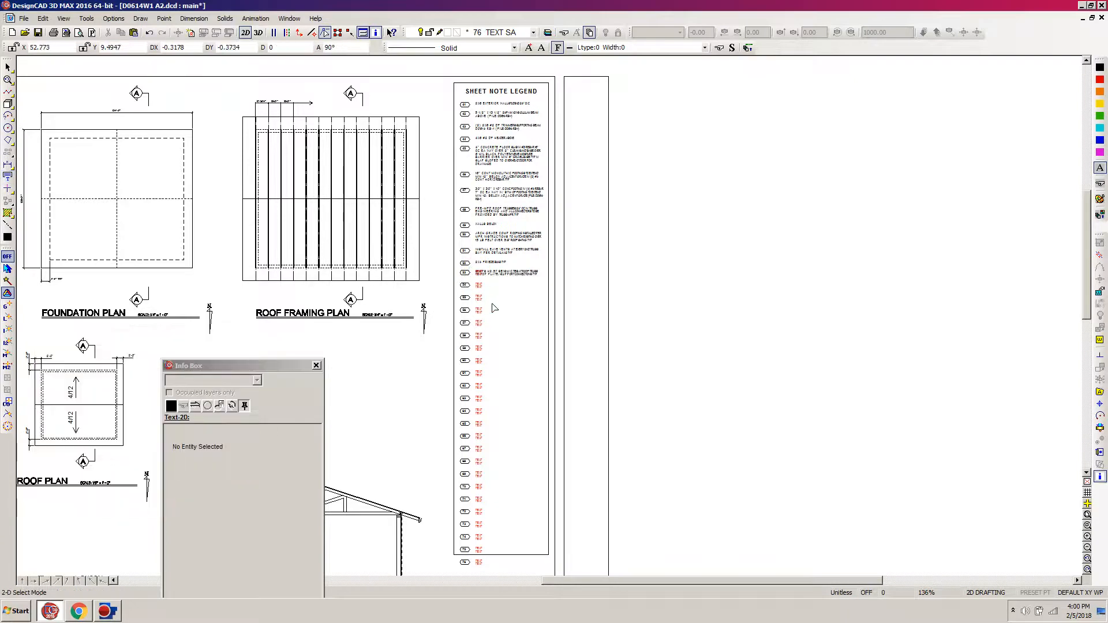
# Step: Delete both red TEXT placeholder lines overlapping the seismic ties note at legend number 53
pyautogui.press('w')
pyautogui.click(522, 239)
pyautogui.click(445, 322)
pyautogui.moveTo(598, 220); pyautogui.dragTo(504, 304)
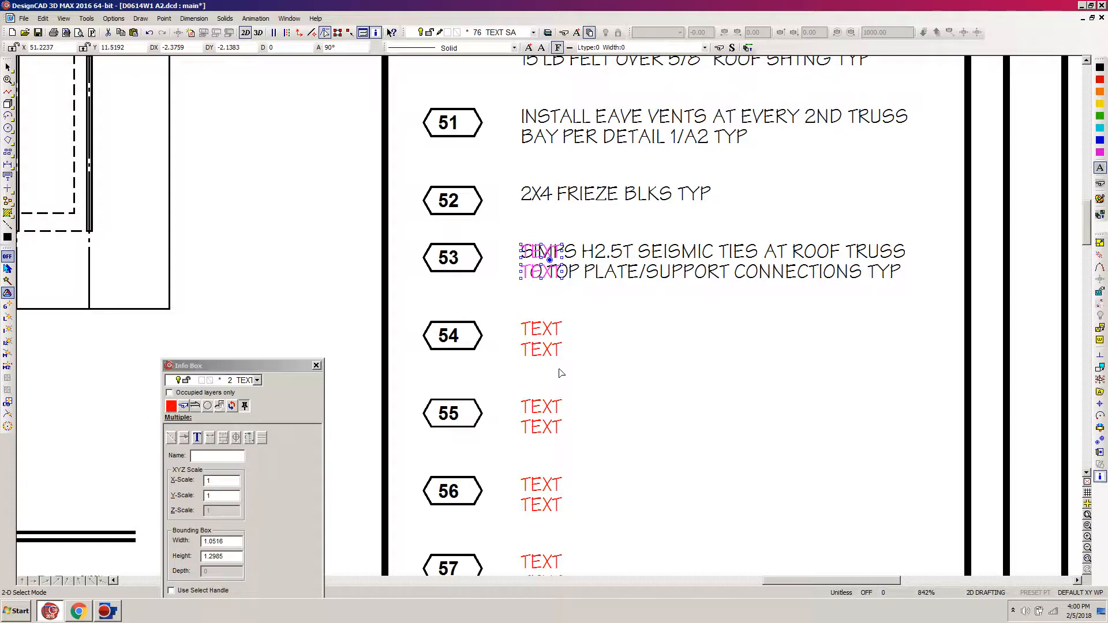
pyautogui.press('Delete')
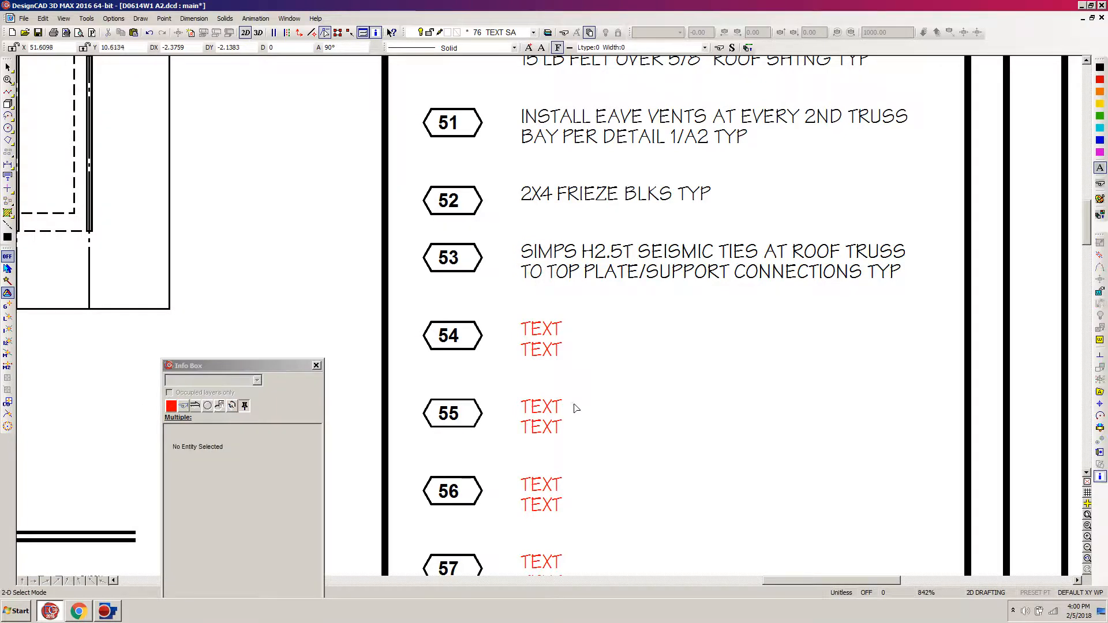
pyautogui.scroll(-5, 577, 388)
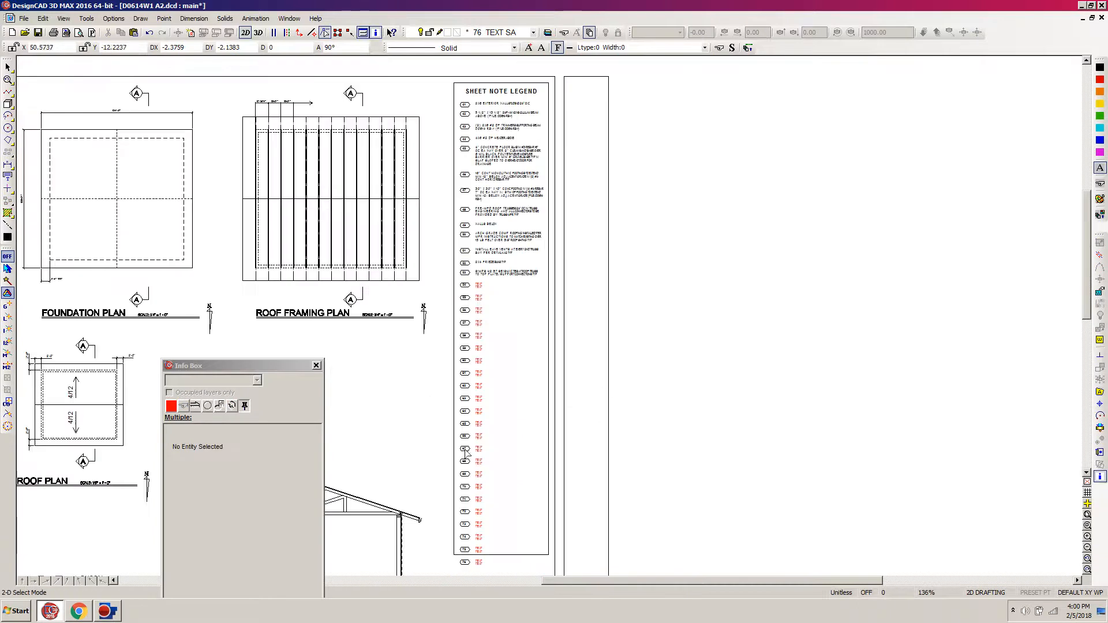
# Step: Switch to the spreadsheet in Chrome and mark the seismic ties note in E12:E13 with red text
pyautogui.click(78, 615)
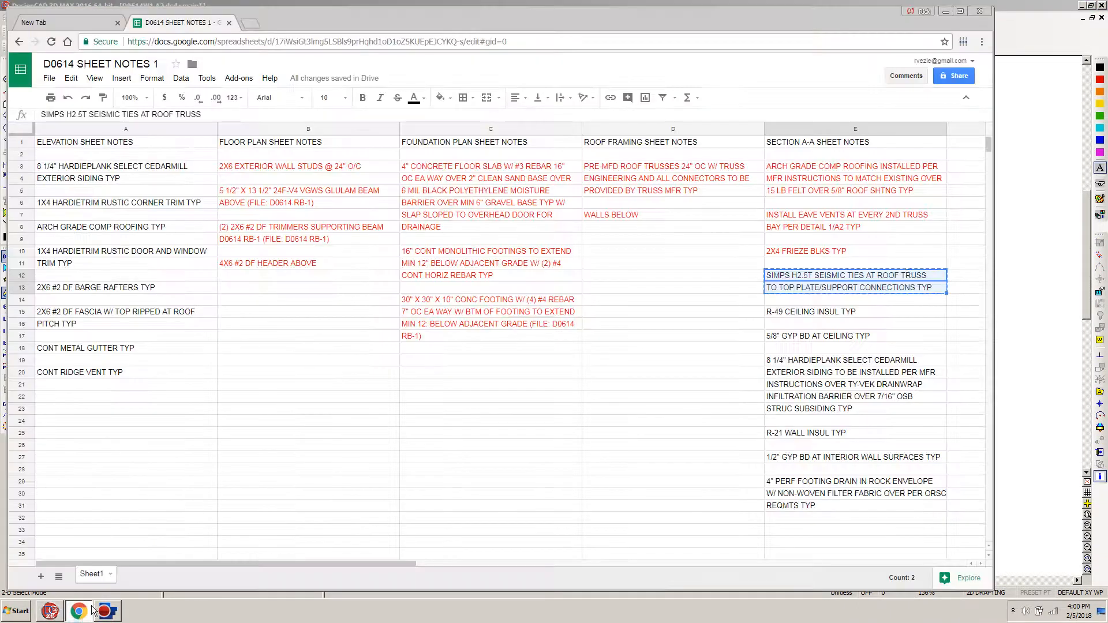
pyautogui.click(416, 98)
pyautogui.click(431, 149)
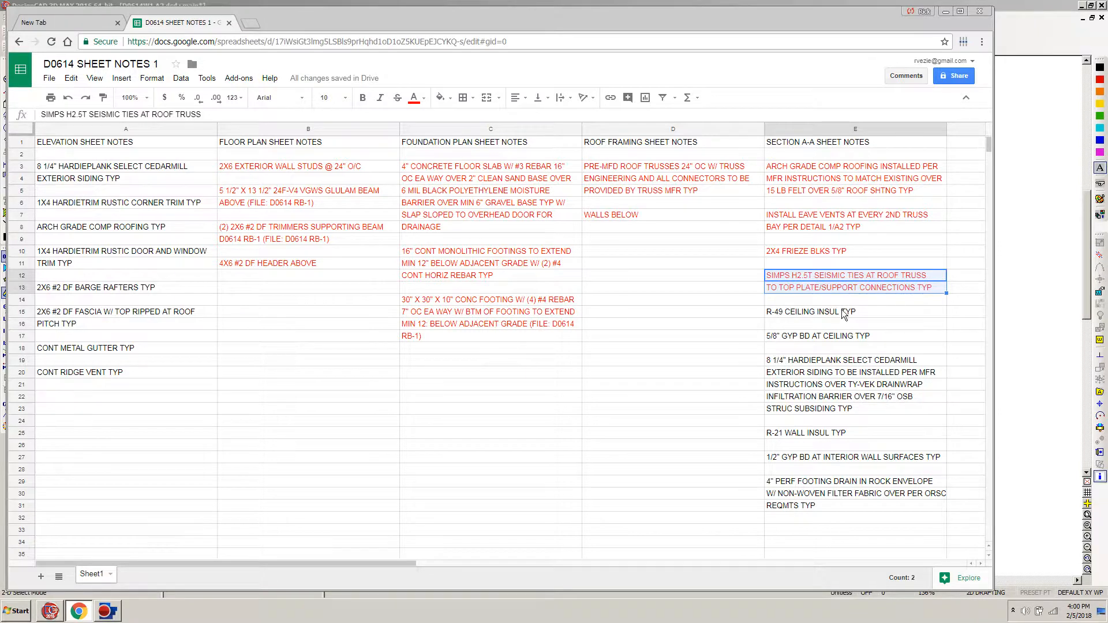
# Step: Switch to DesignCAD and move all legend numbers and placeholders from 55 downward slightly up to close the gap below number 54
pyautogui.click(56, 611)
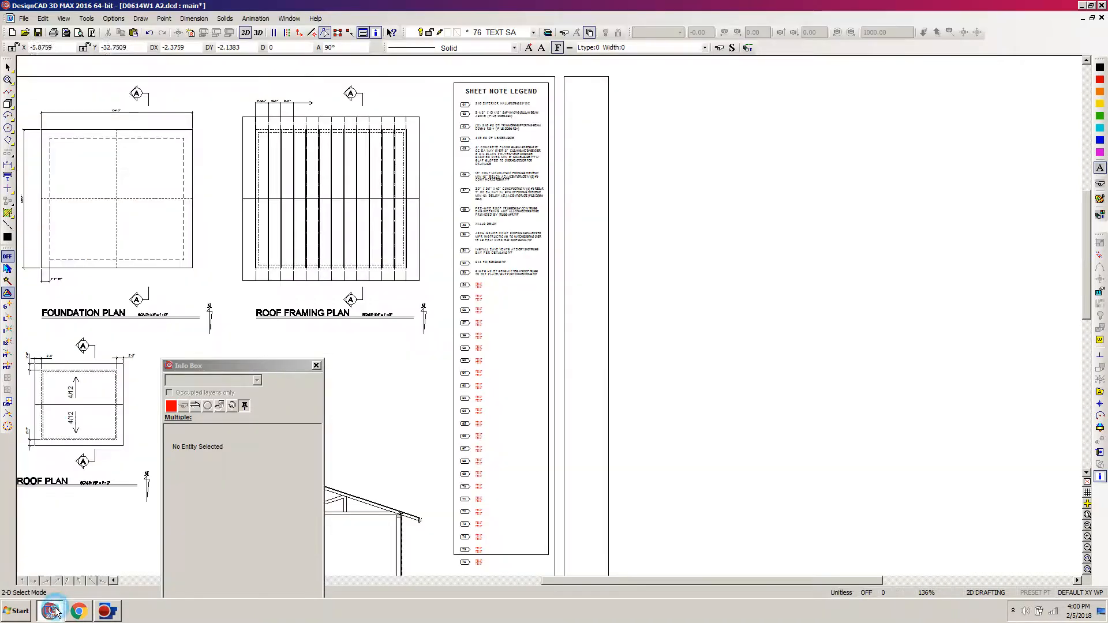
pyautogui.click(445, 580)
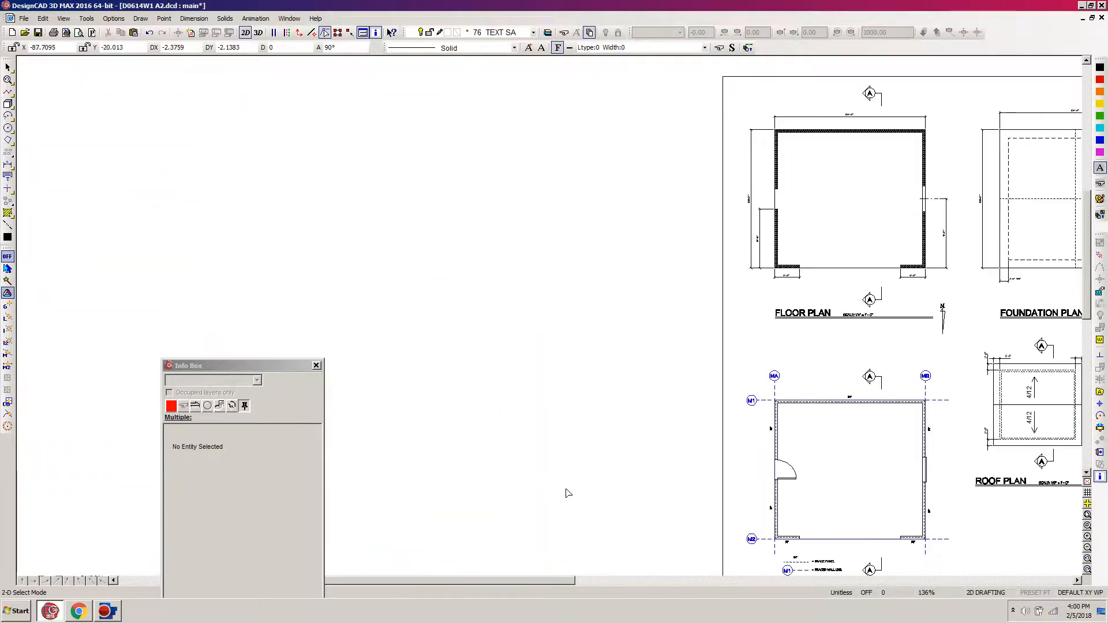
pyautogui.moveTo(466, 581); pyautogui.dragTo(755, 583)
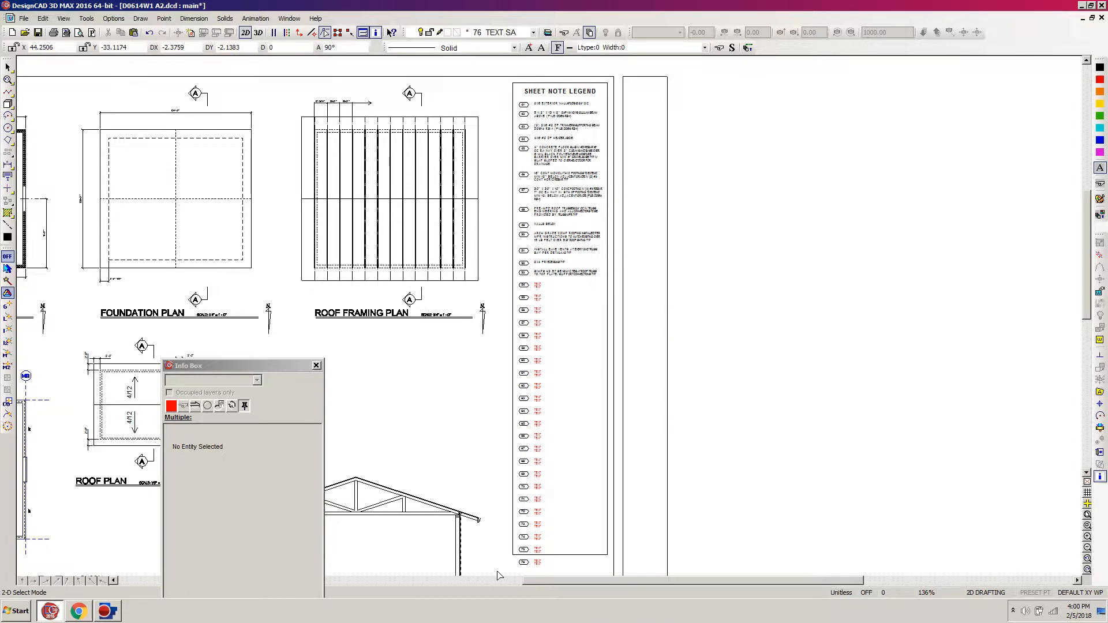
pyautogui.moveTo(498, 573); pyautogui.dragTo(796, 289)
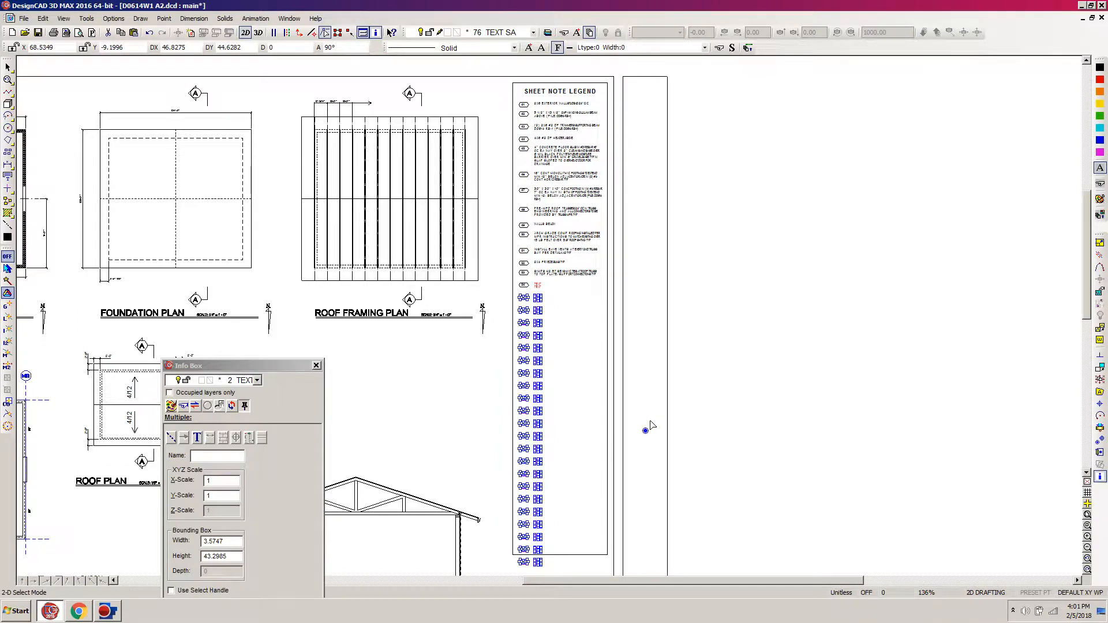
pyautogui.click(646, 431)
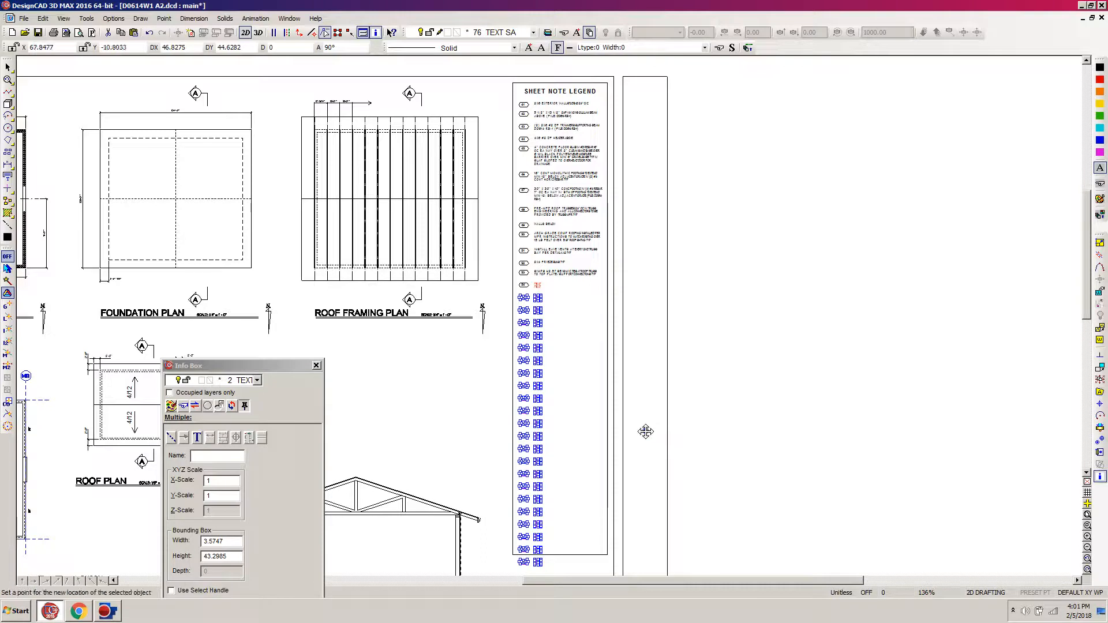
pyautogui.click(645, 430)
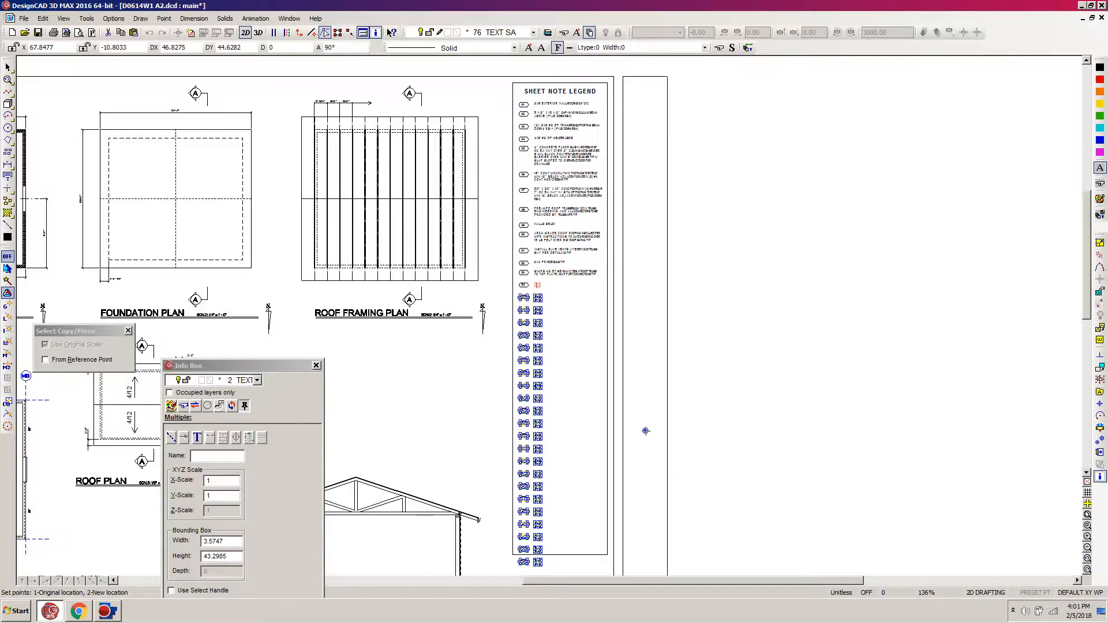
pyautogui.click(646, 431)
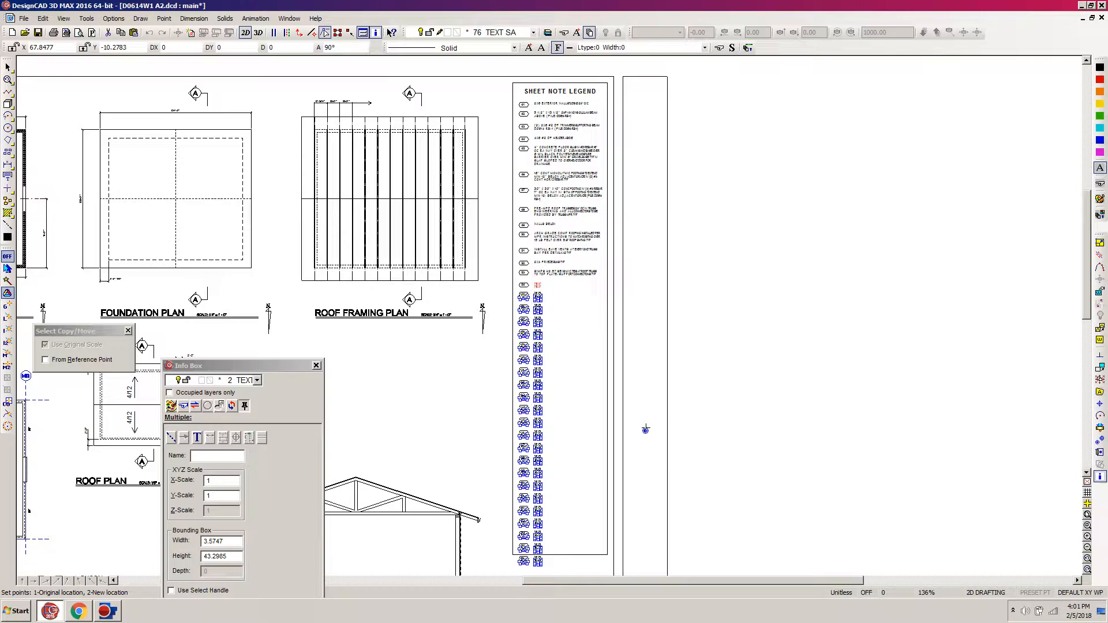
pyautogui.click(646, 431)
pyautogui.click(645, 431)
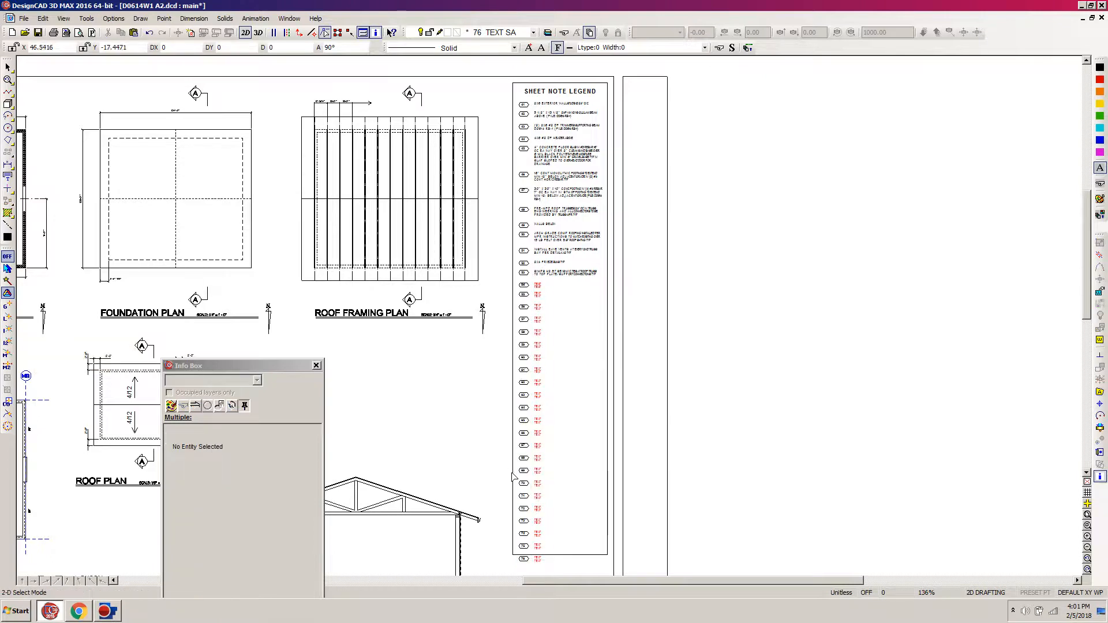
# Step: Move all legend numbers and placeholders from 56 downward slightly up to close the gap below number 55
pyautogui.click(498, 573)
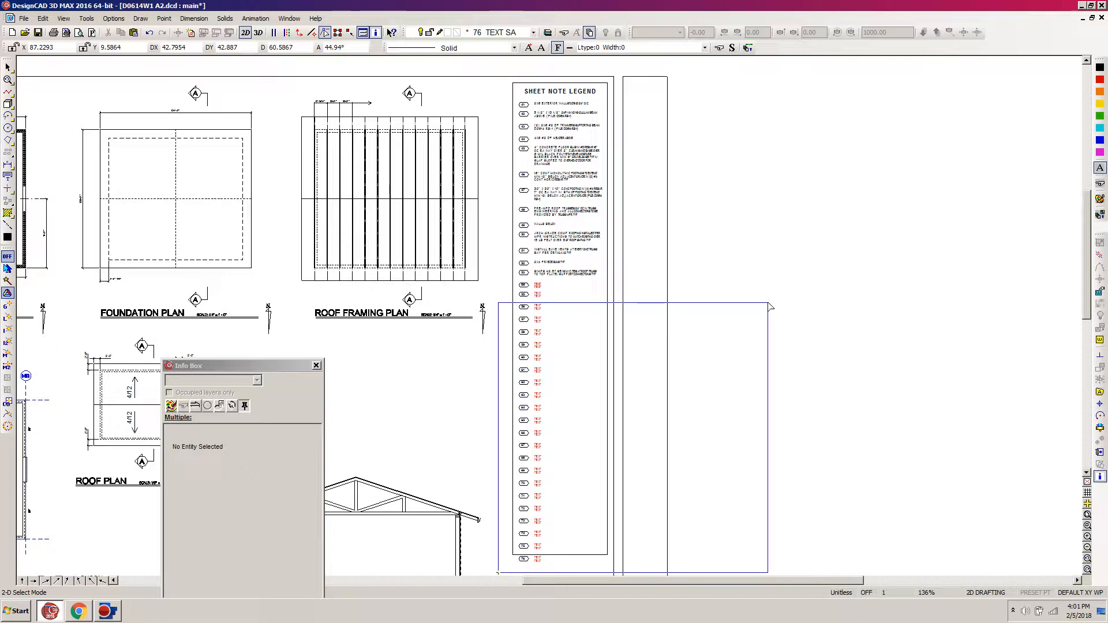
pyautogui.click(770, 303)
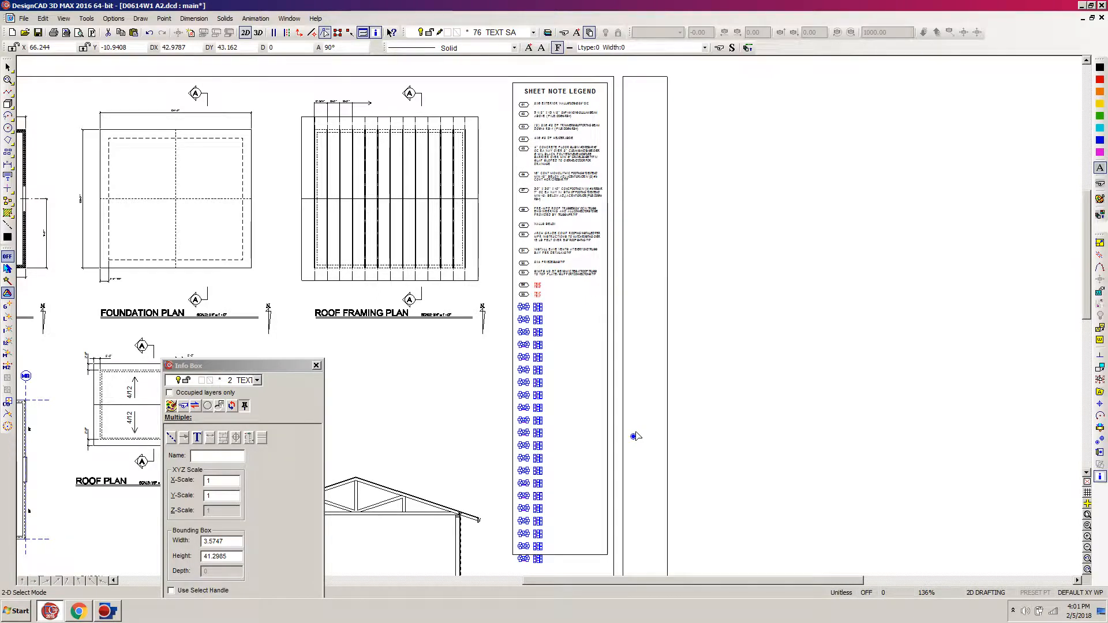
pyautogui.click(635, 437)
pyautogui.press('m')
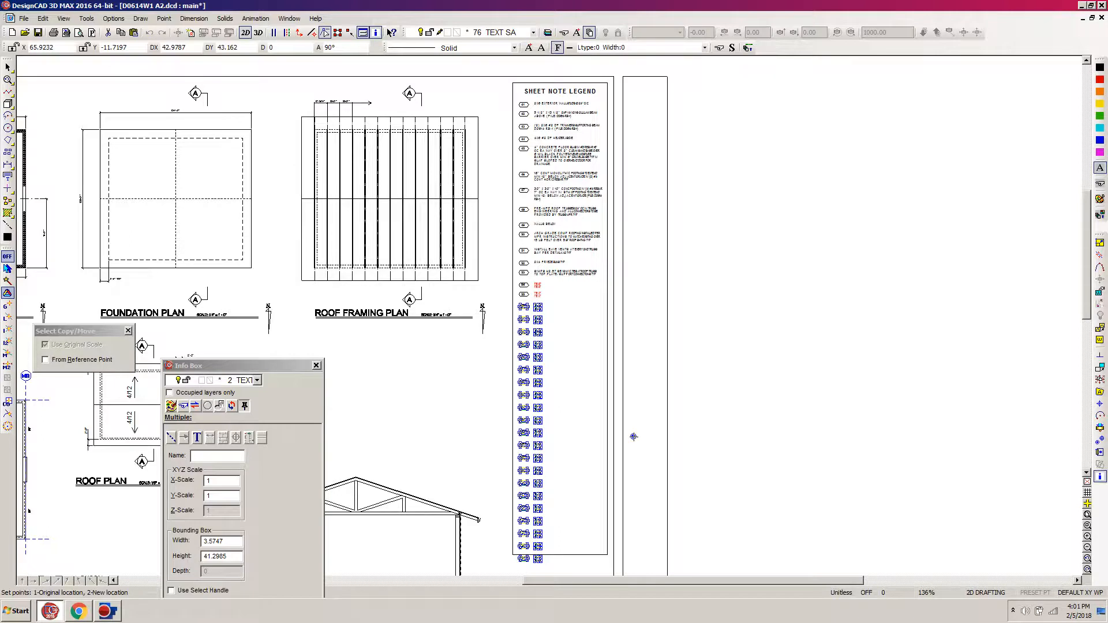
pyautogui.click(634, 436)
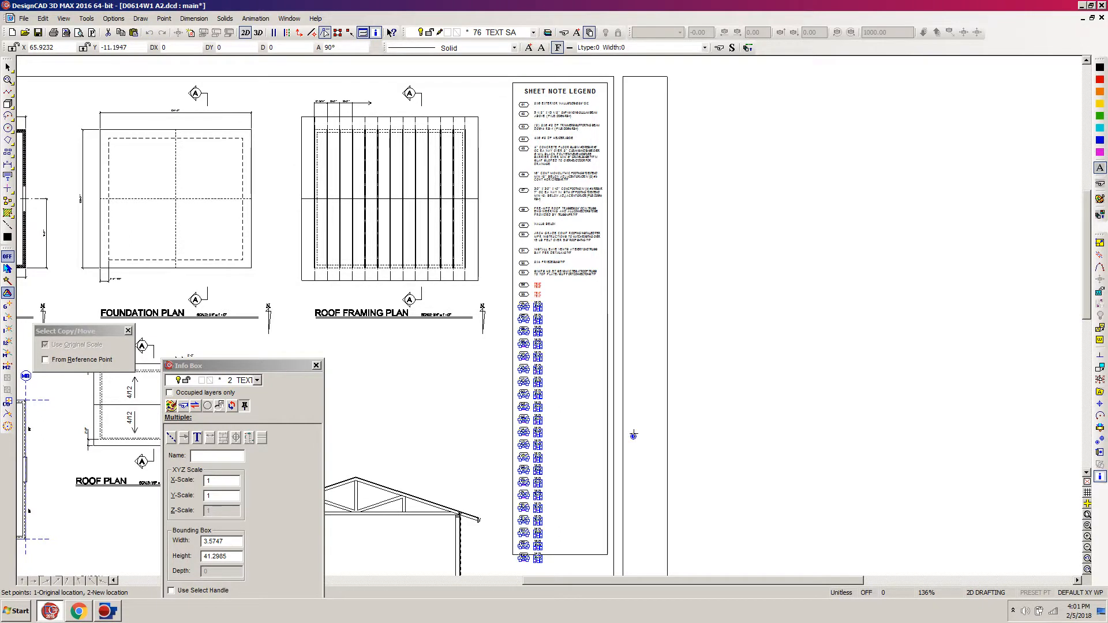
pyautogui.click(633, 433)
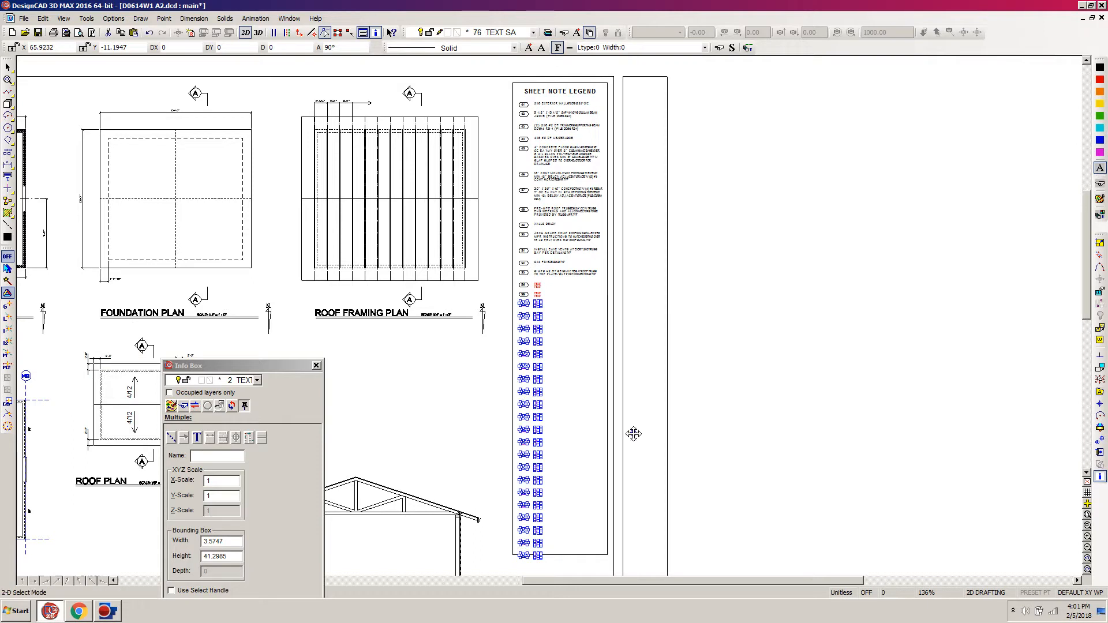
pyautogui.press('Escape')
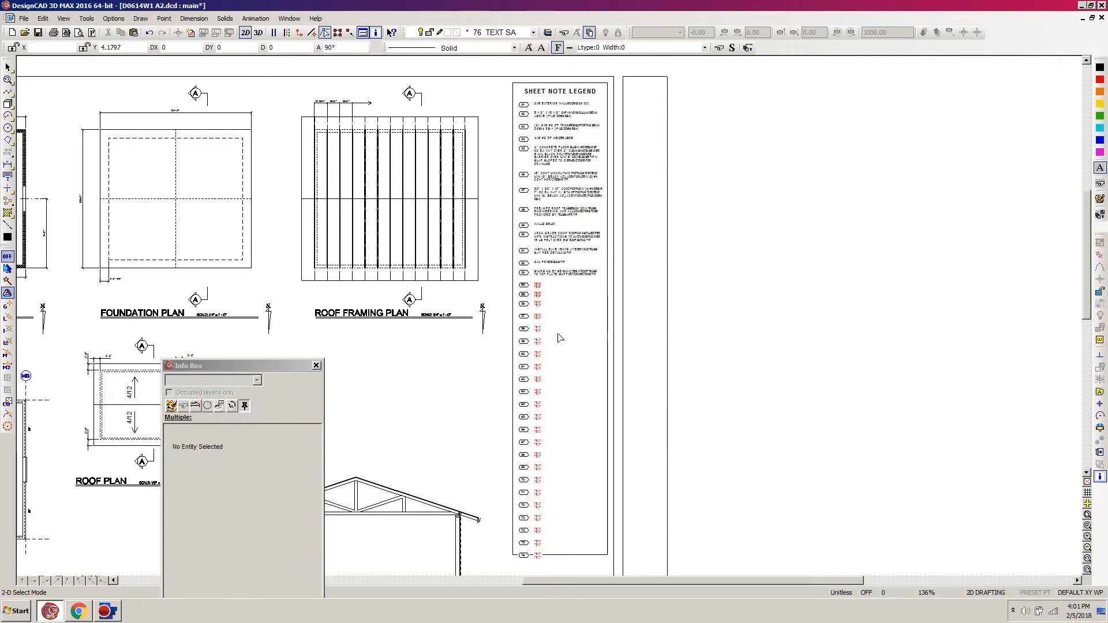
# Step: Delete the second TEXT placeholder line at legend numbers 54 and 55
pyautogui.press('w')
pyautogui.click(655, 242)
pyautogui.click(477, 372)
pyautogui.click(456, 241)
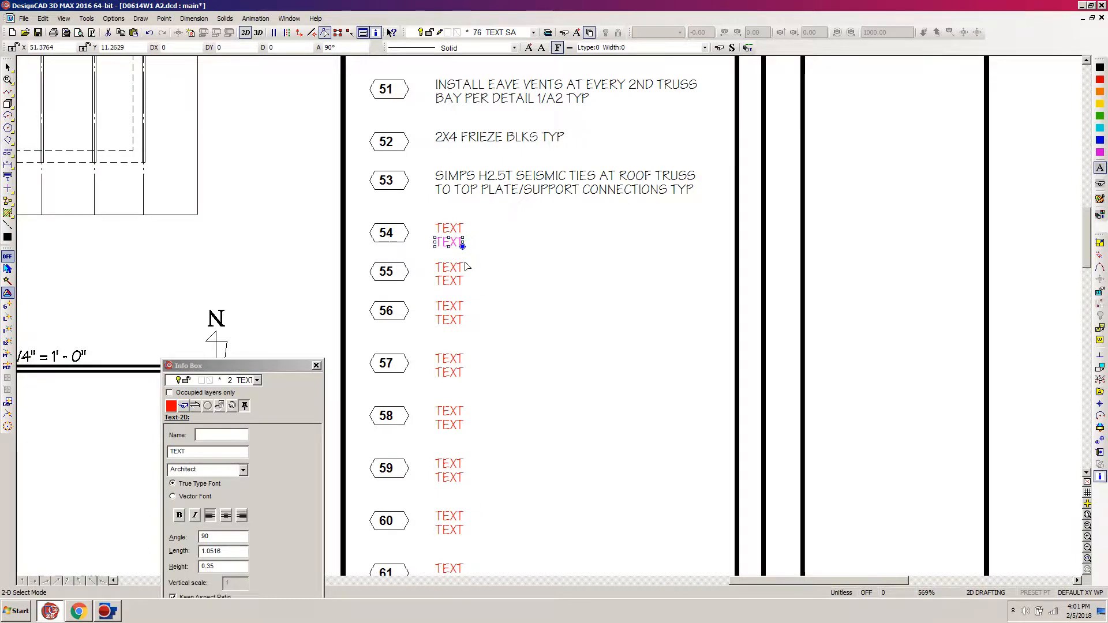
pyautogui.press('Delete')
pyautogui.click(453, 283)
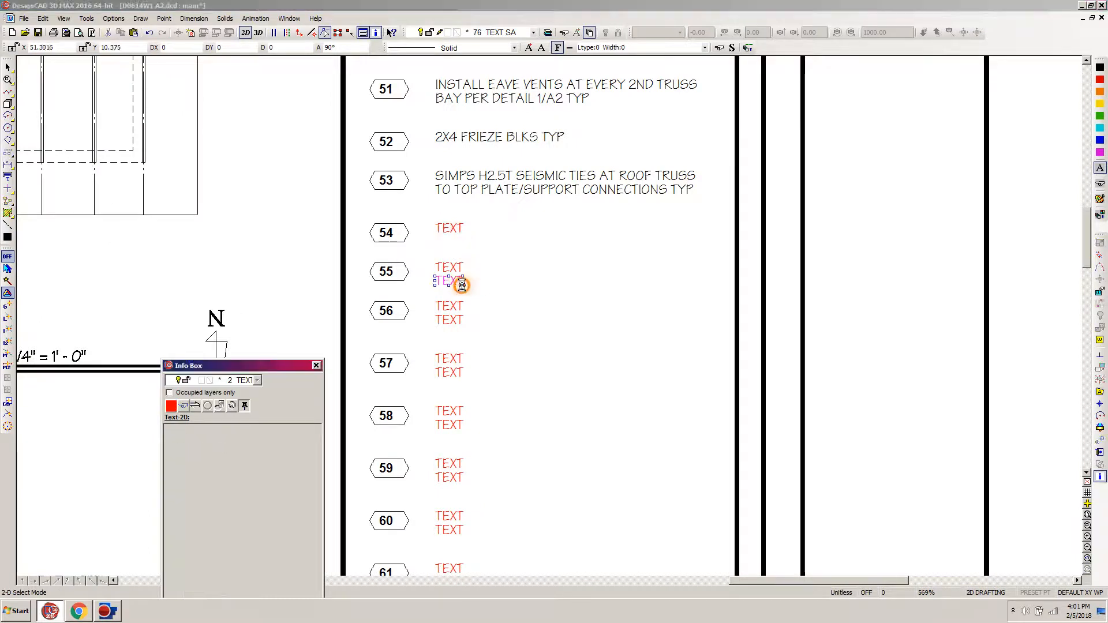
pyautogui.press('Delete')
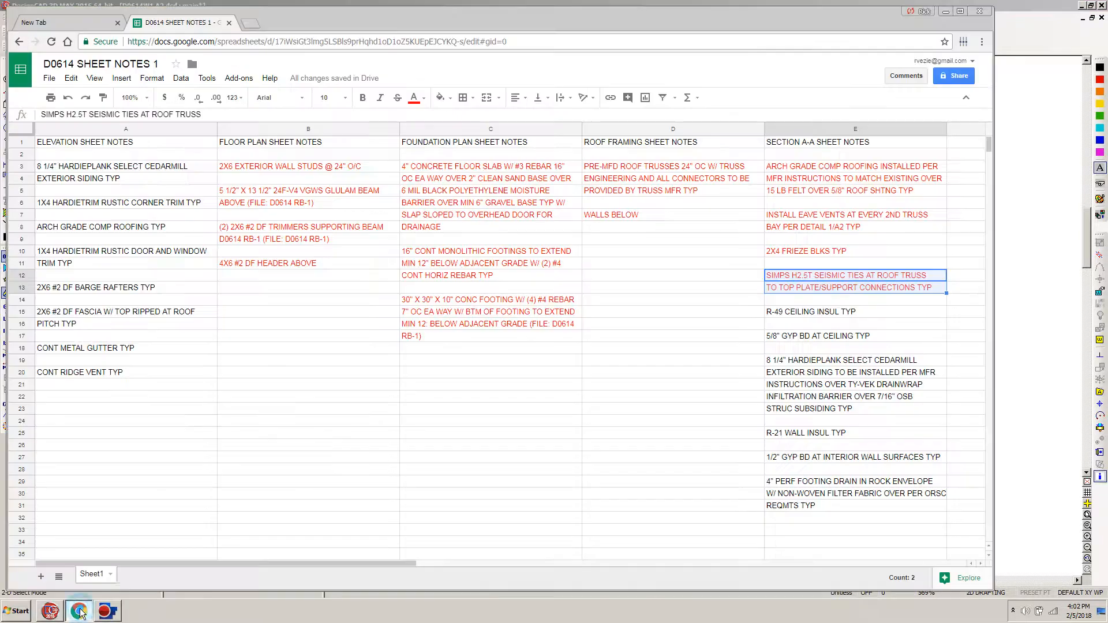
# Step: Switch to the spreadsheet in Chrome and copy the note R-49 CEILING INSUL TYP in E15
pyautogui.click(81, 611)
pyautogui.click(790, 313)
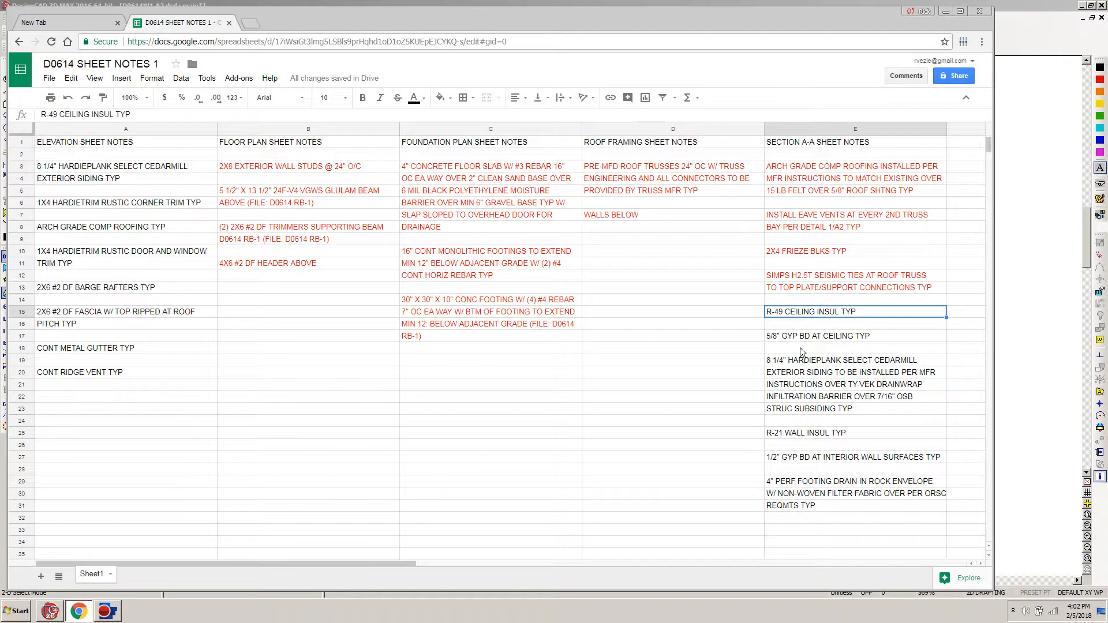
pyautogui.hotkey('ctrl', 'c')
# Step: Switch to DesignCAD and replace the remaining TEXT placeholder at legend number 54 with the copied note R-49 CEILING INSUL TYP
pyautogui.click(50, 611)
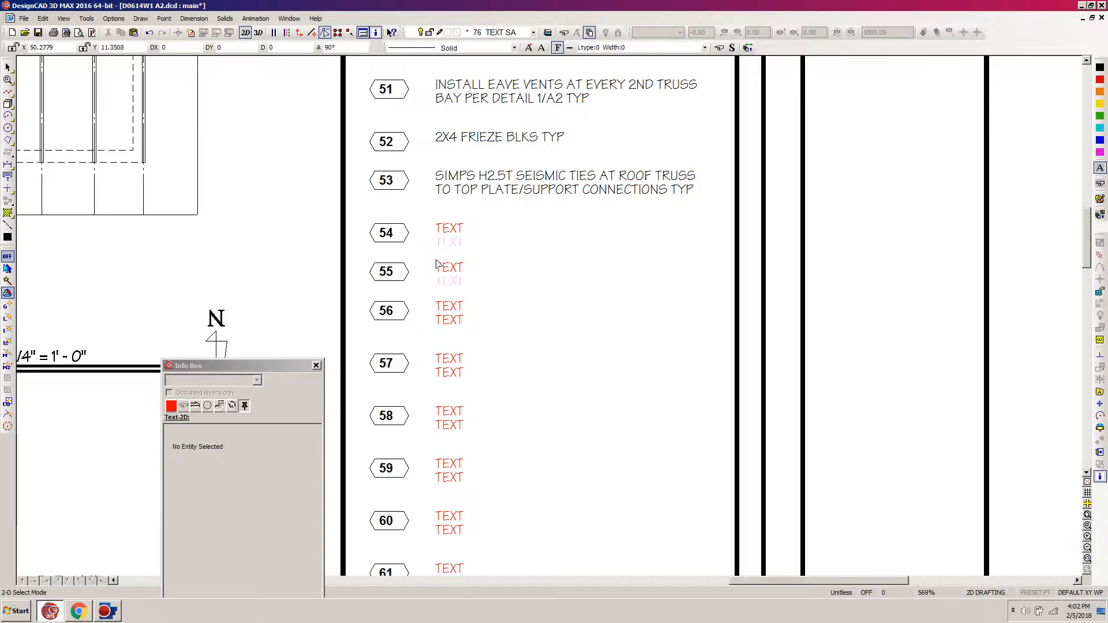
pyautogui.press('t')
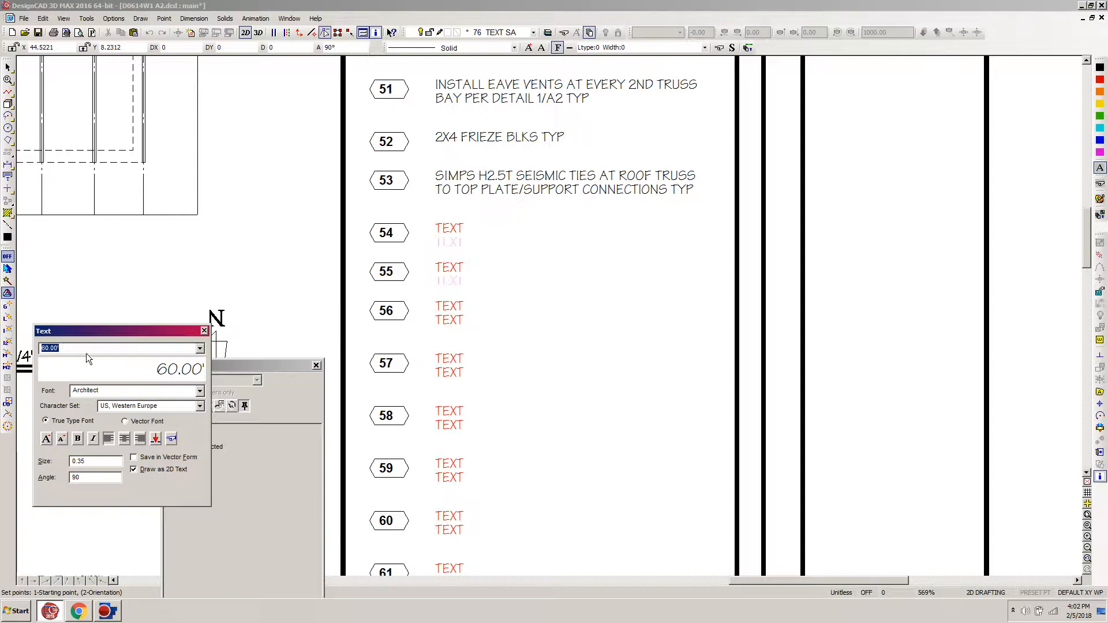
pyautogui.hotkey('ctrl', 'v')
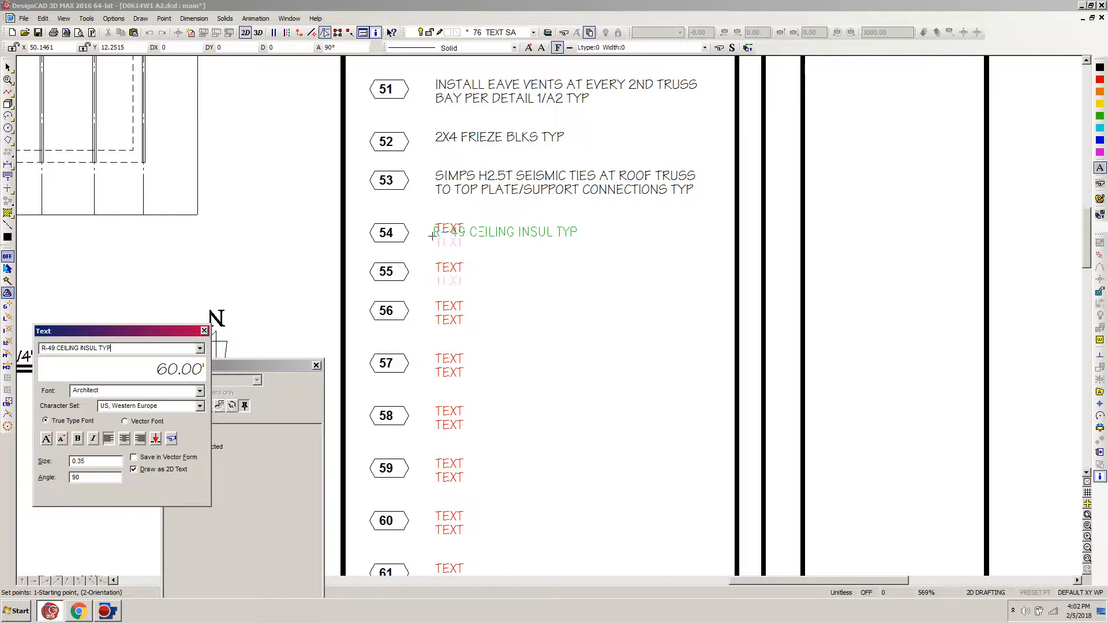
pyautogui.click(433, 237)
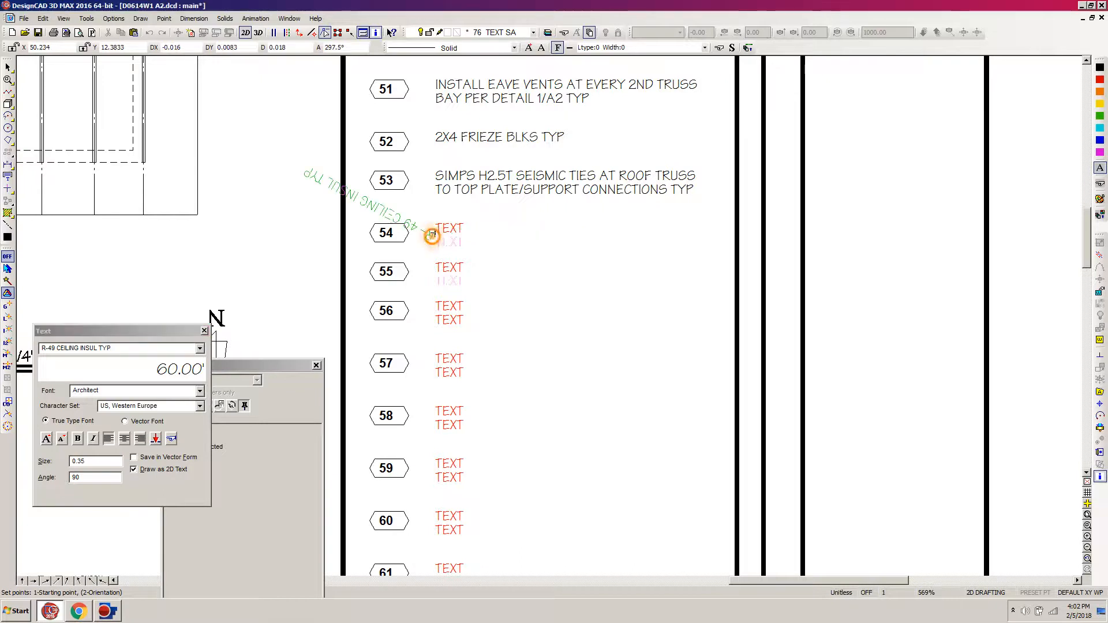
pyautogui.click(437, 235)
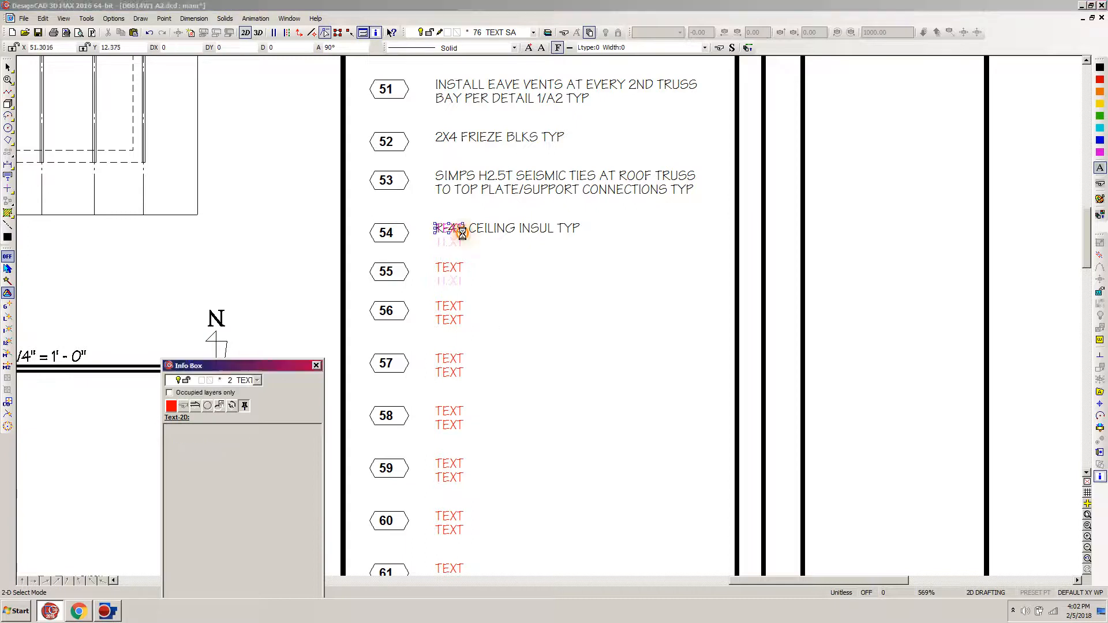
pyautogui.click(462, 234)
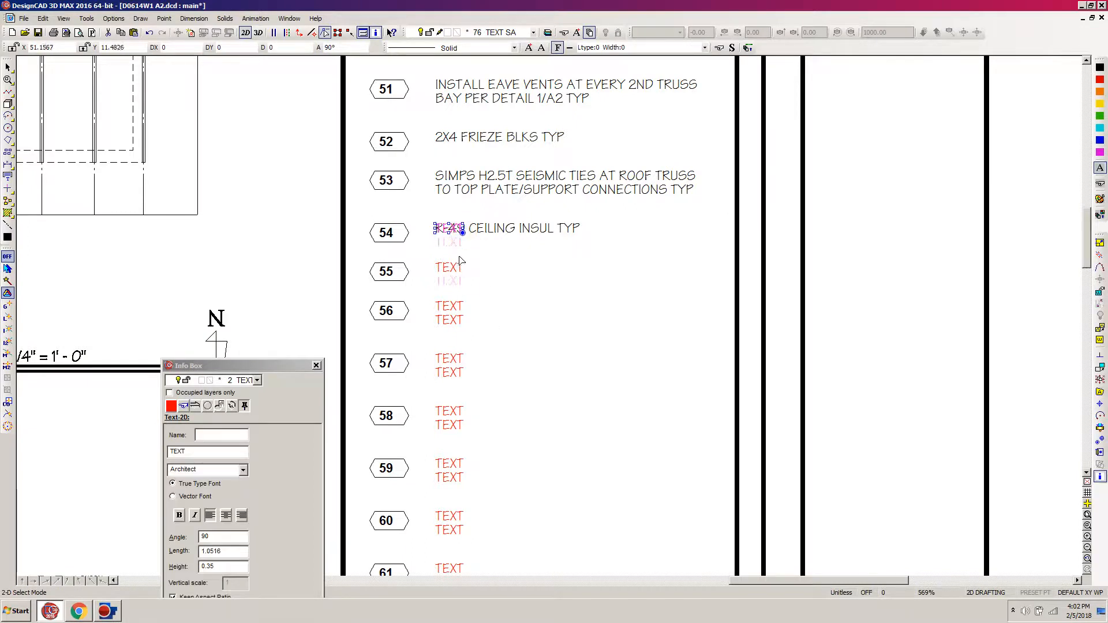
pyautogui.press('Delete')
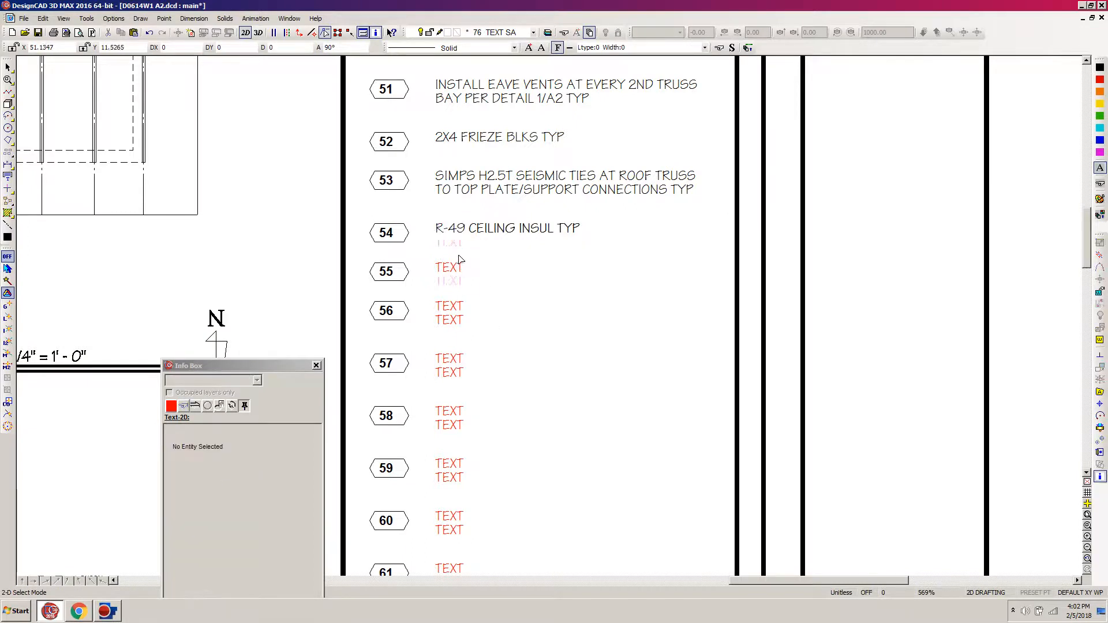
# Step: Switch to the spreadsheet in Chrome, colour the R-49 CEILING INSUL TYP note red, and copy the note 5/8" GYP BD AT CEILING TYP in E17
pyautogui.click(78, 612)
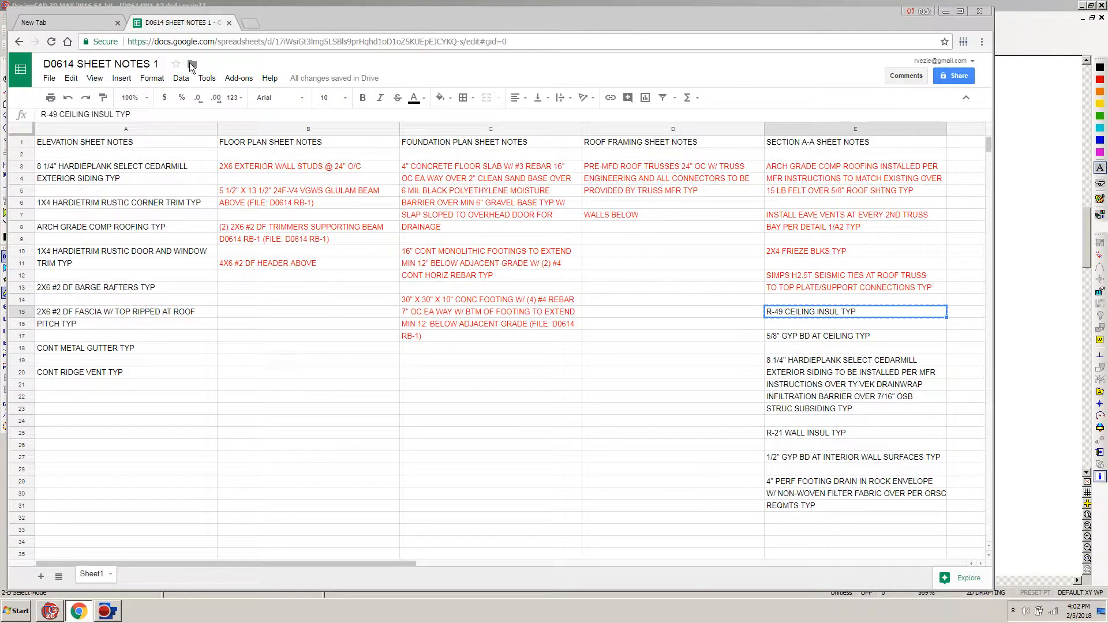
pyautogui.click(415, 97)
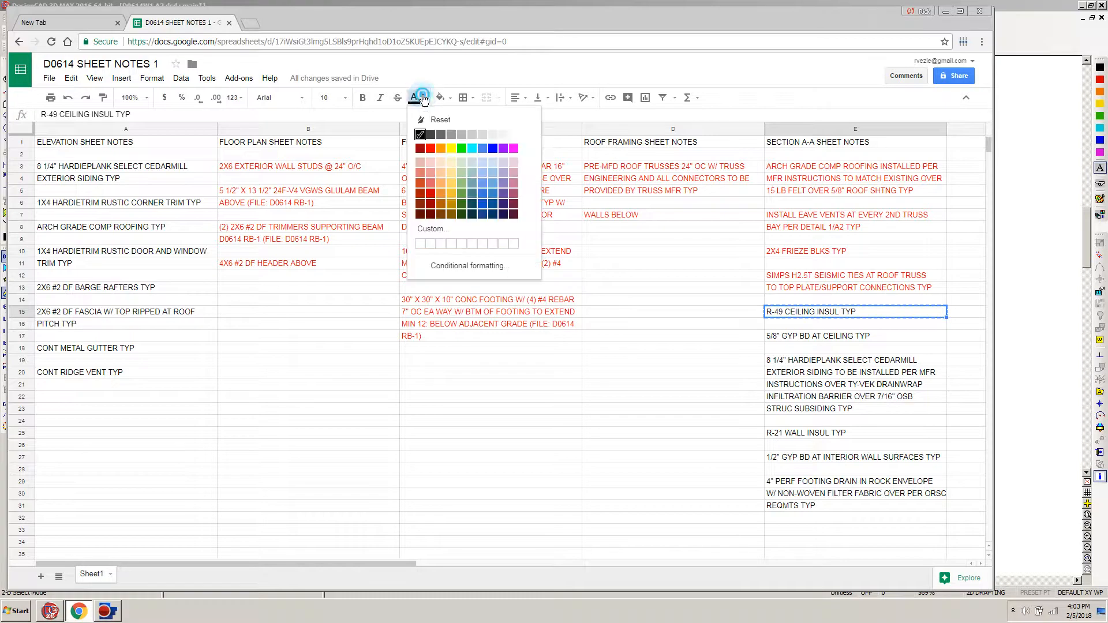
pyautogui.click(430, 149)
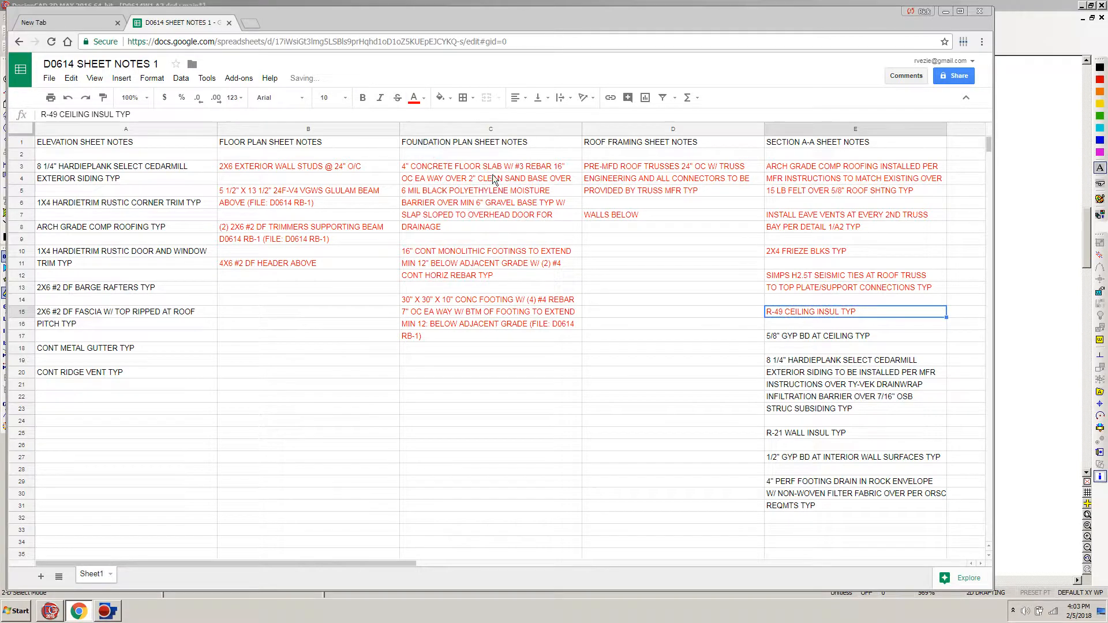
pyautogui.click(795, 341)
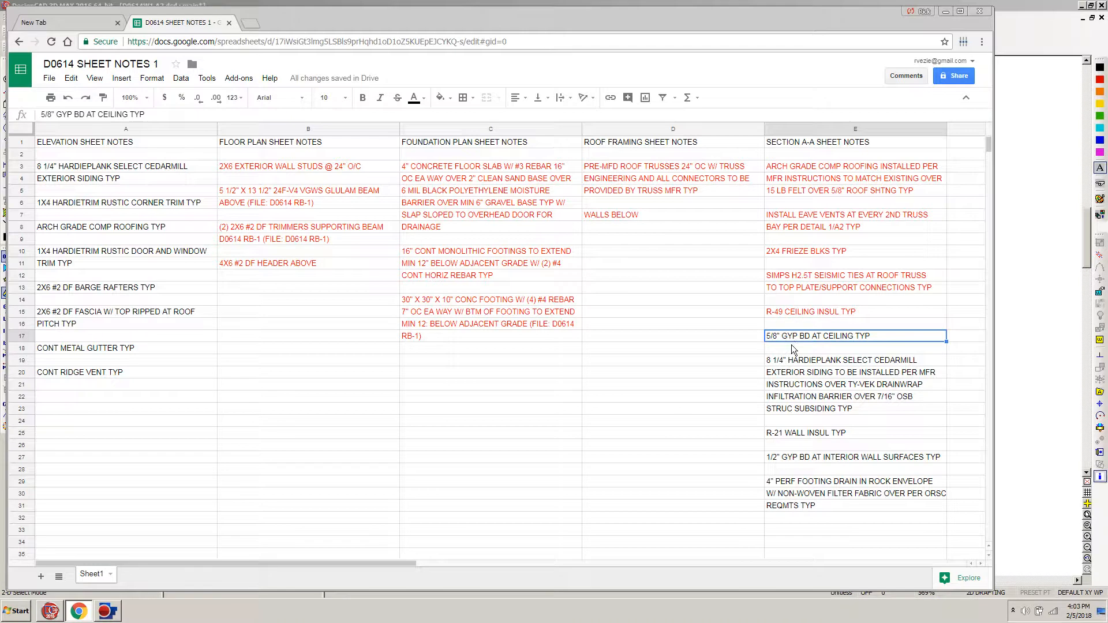
pyautogui.hotkey('ctrl', 'c')
# Step: Switch to DesignCAD and replace the TEXT placeholder at legend number 55 with the copied note 5/8" GYP BD AT CEILING TYP
pyautogui.click(54, 614)
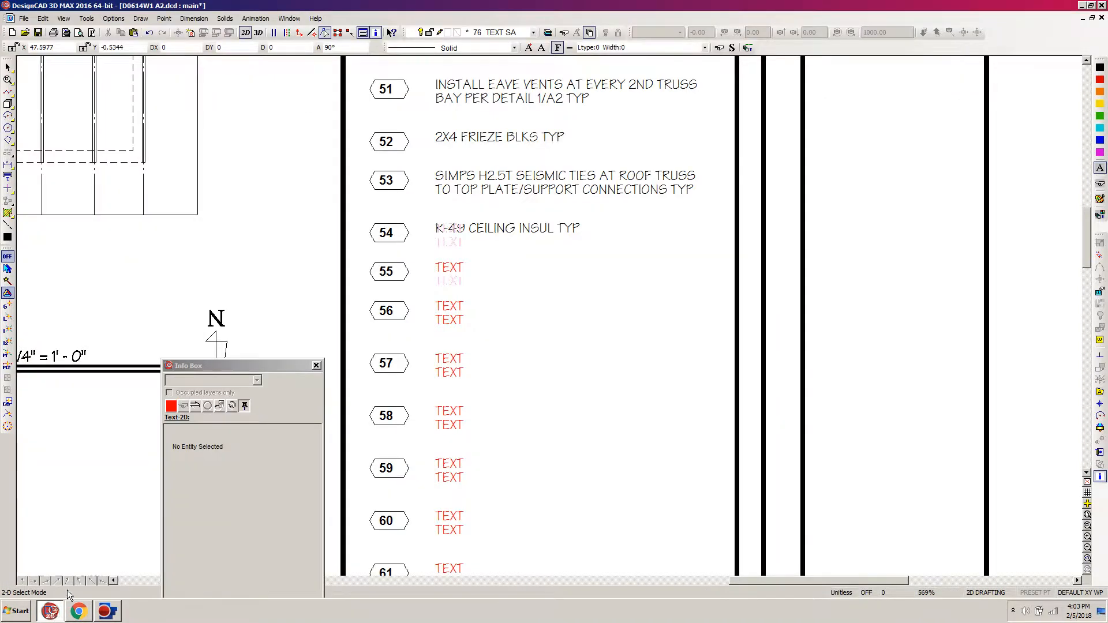
pyautogui.press('t')
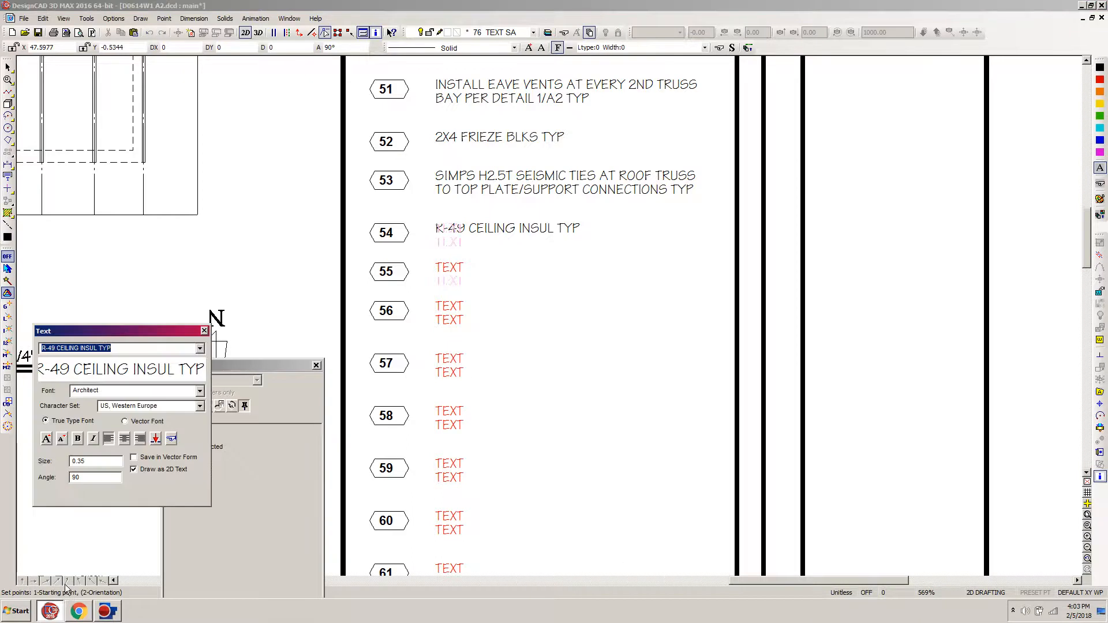
pyautogui.hotkey('ctrl', 'v')
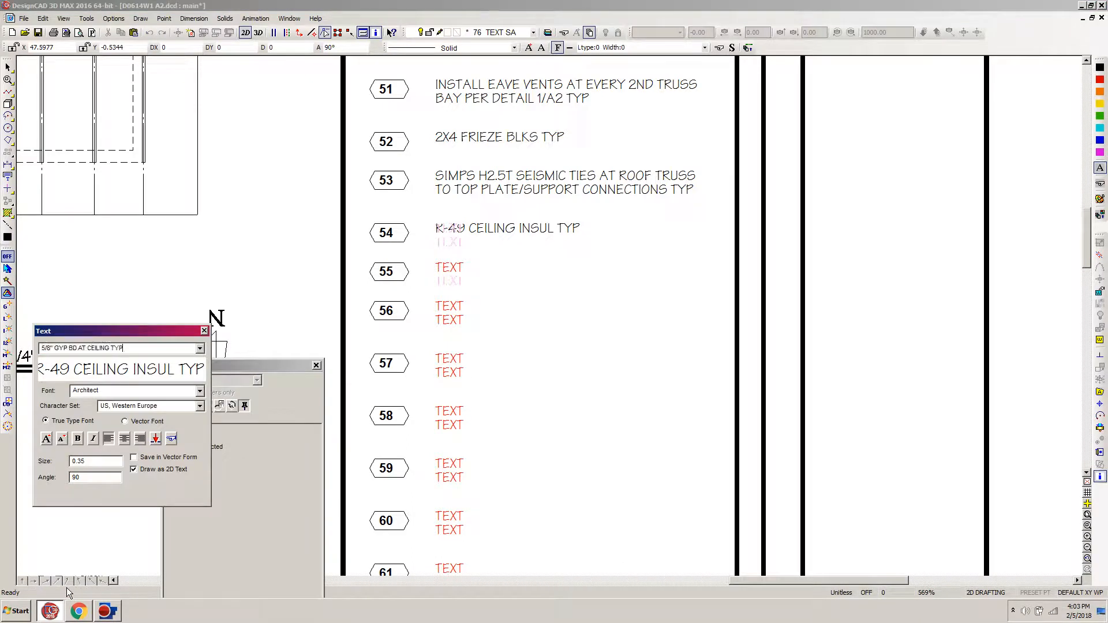
pyautogui.click(437, 270)
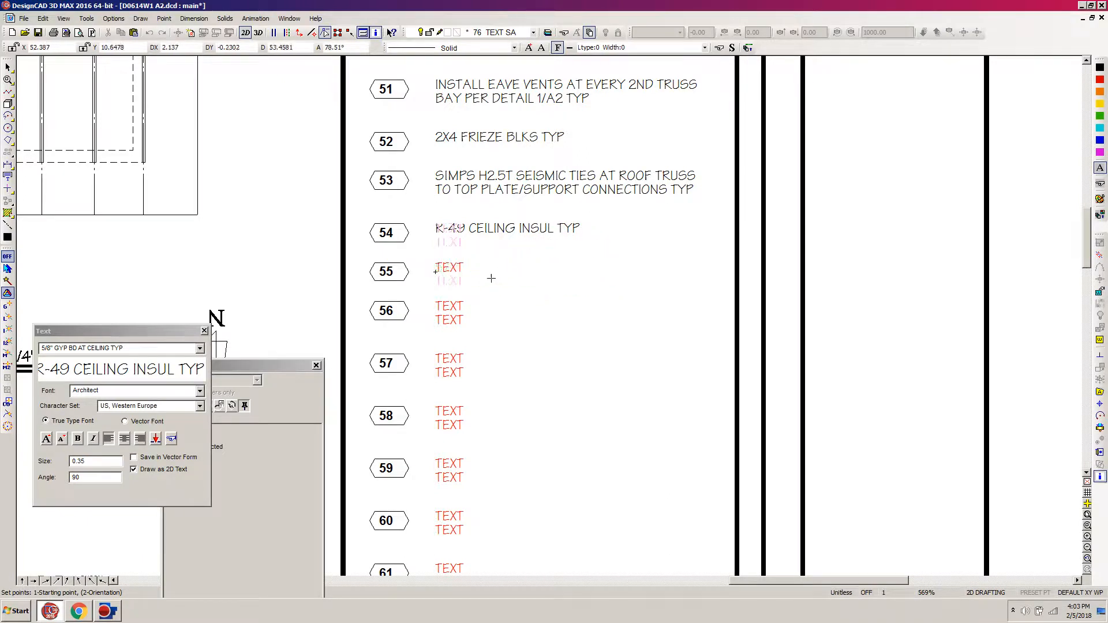
pyautogui.press('Return')
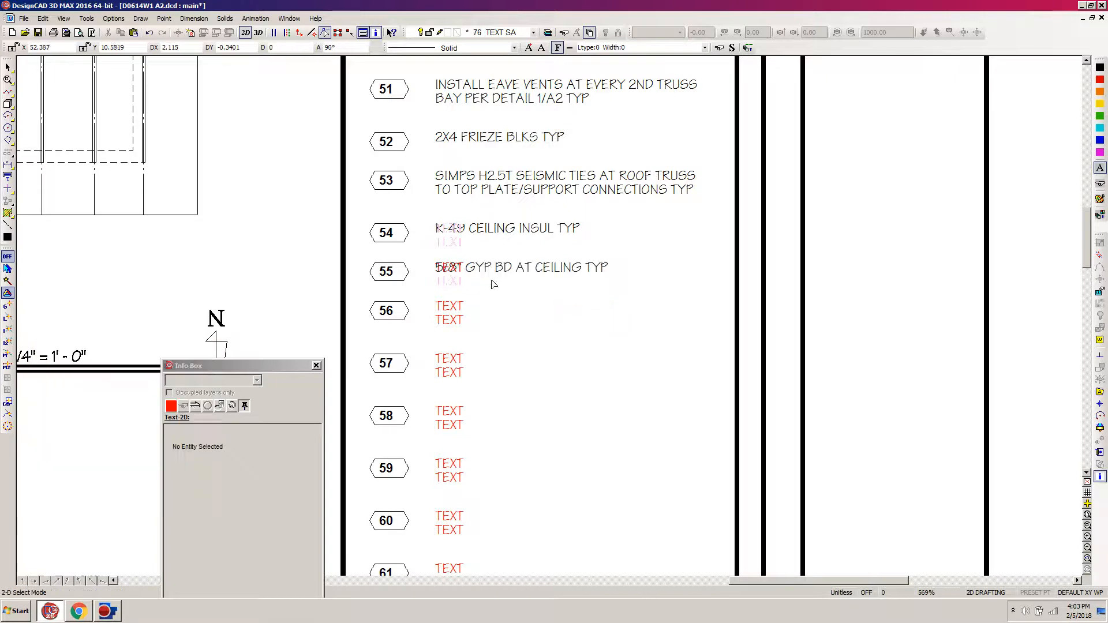
pyautogui.click(466, 260)
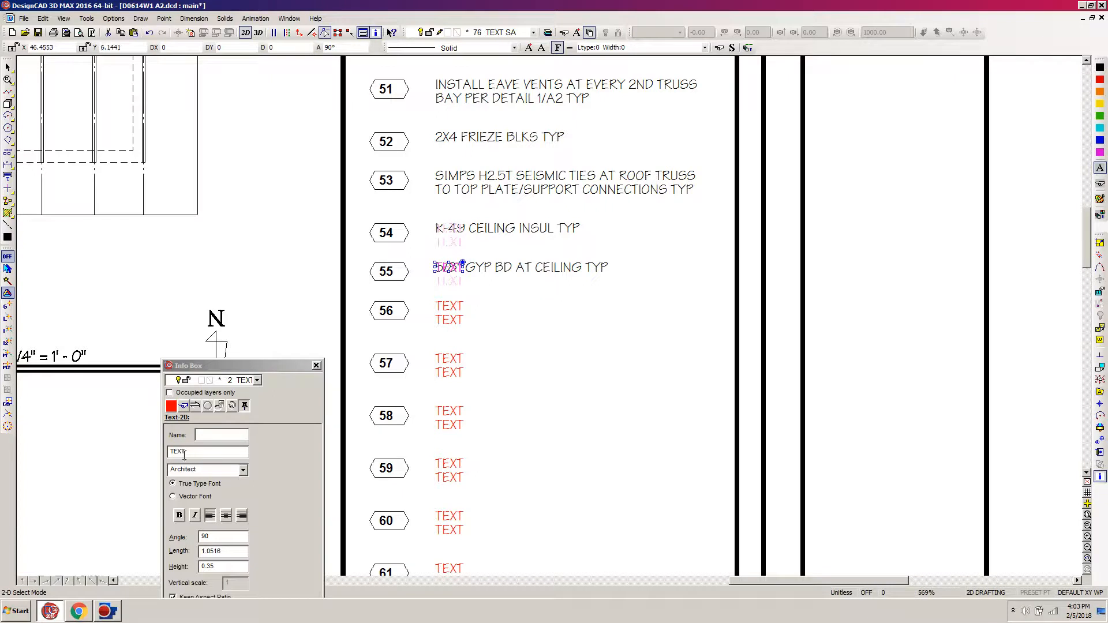
pyautogui.click(603, 500)
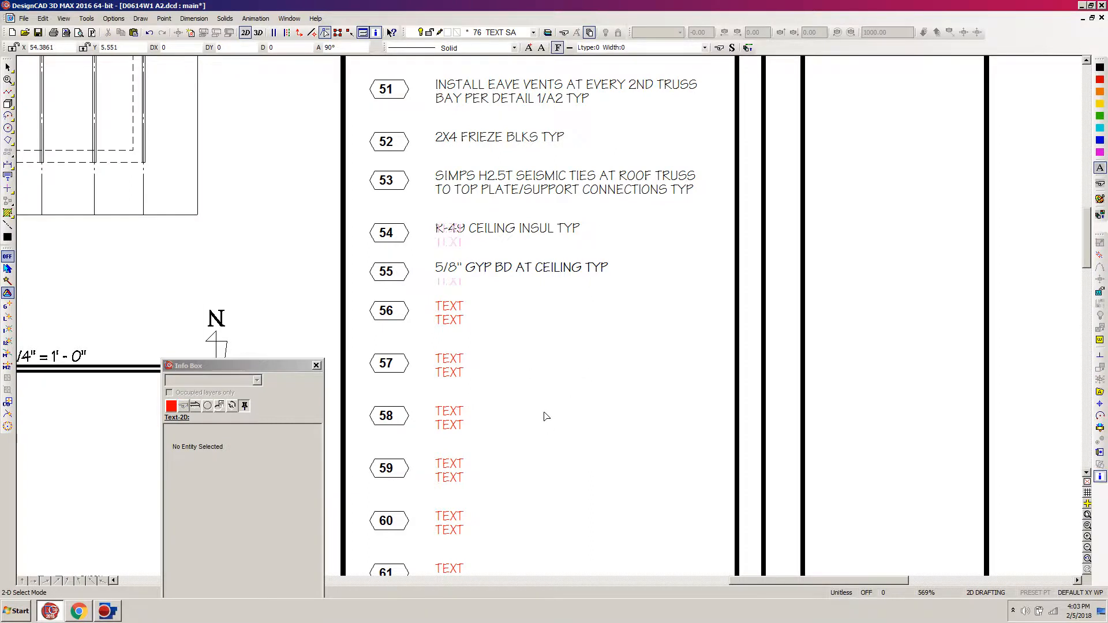
# Step: Switch to the spreadsheet in Chrome and colour the note 5/8" GYP BD AT CEILING TYP in E17 red
pyautogui.scroll(-4, 544, 417)
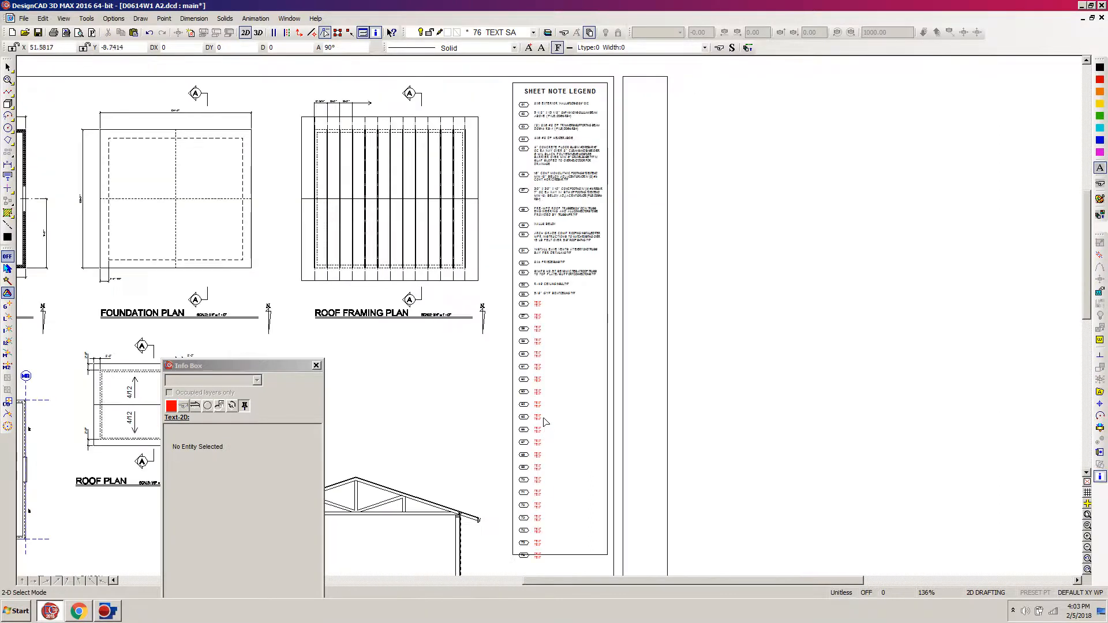
pyautogui.click(79, 612)
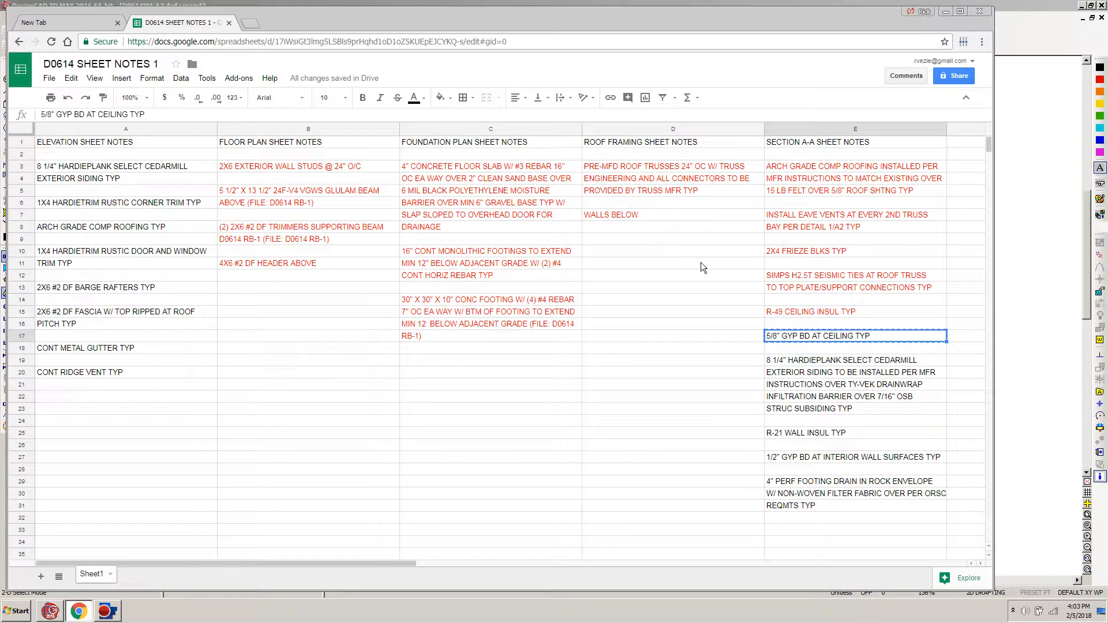
pyautogui.click(415, 98)
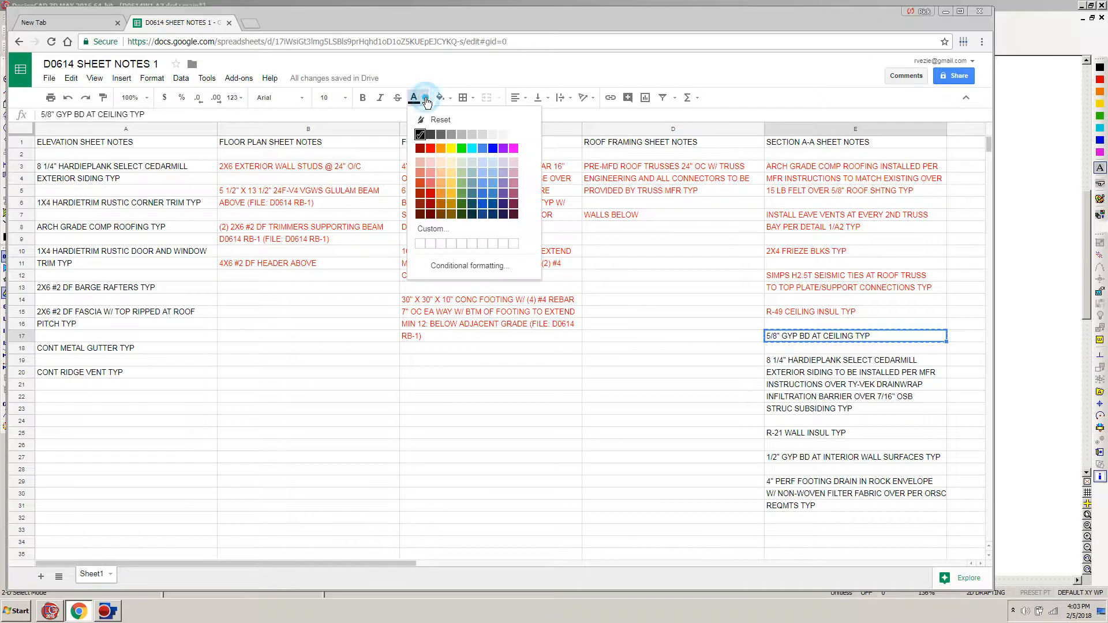
pyautogui.click(429, 148)
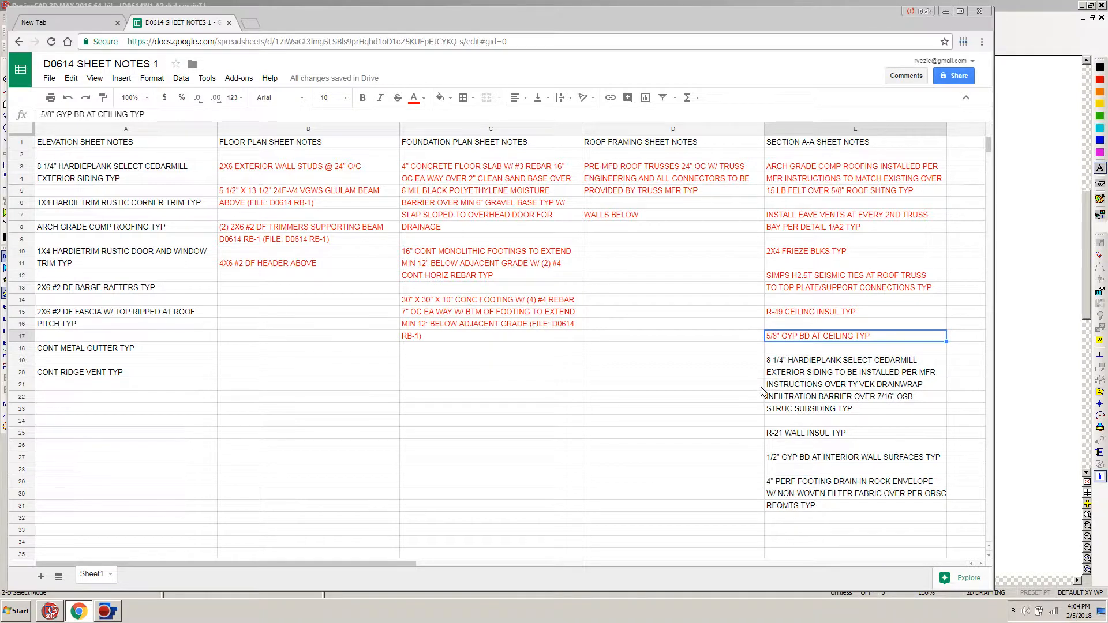
# Step: Copy the five-line 8 1/4" HARDIEPLANK SELECT CEDARMILL siding note in E19:E23
pyautogui.click(793, 366)
pyautogui.moveTo(793, 366); pyautogui.dragTo(793, 409)
pyautogui.hotkey('ctrl', 'c')
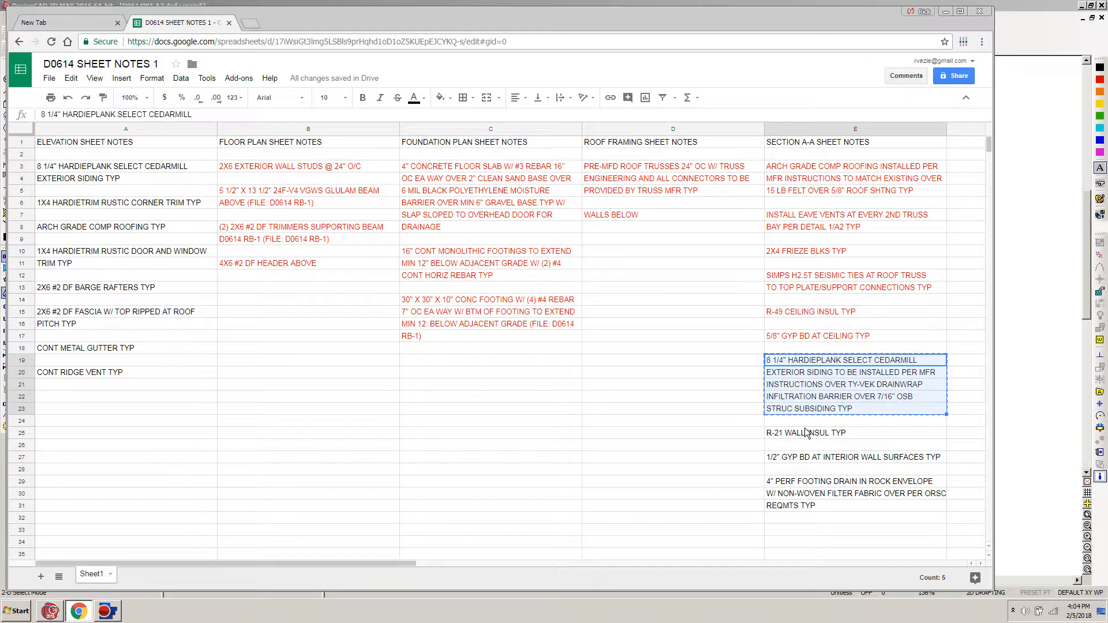
# Step: Switch to DesignCAD and move all legend numbers and placeholders from 57 downward about 1.6 units lower to make room below number 56
pyautogui.click(56, 614)
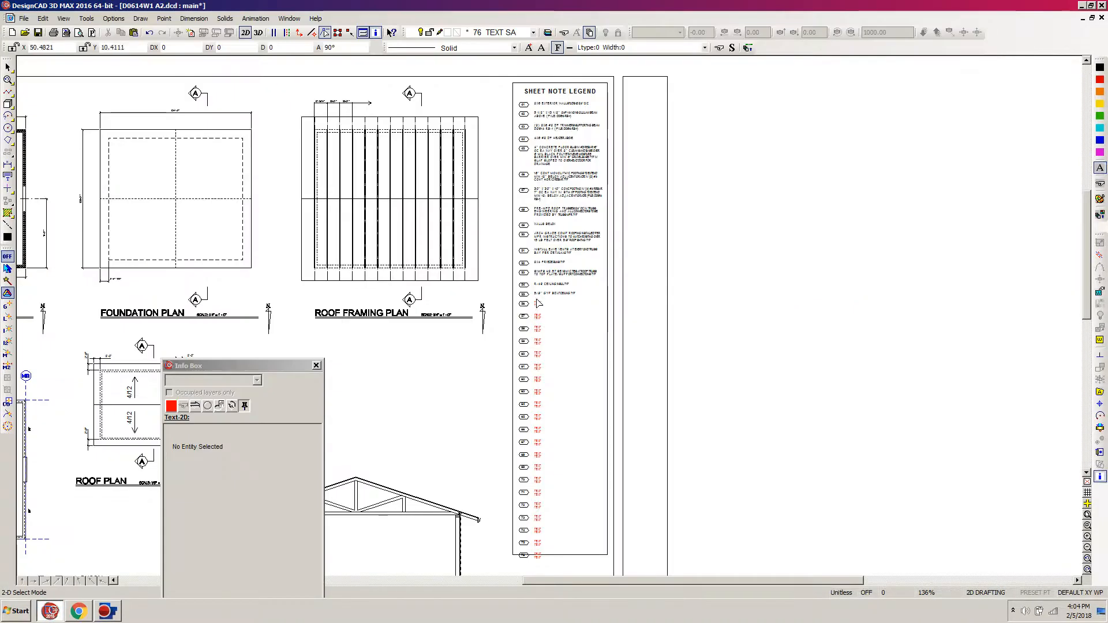
pyautogui.moveTo(510, 311); pyautogui.dragTo(770, 570)
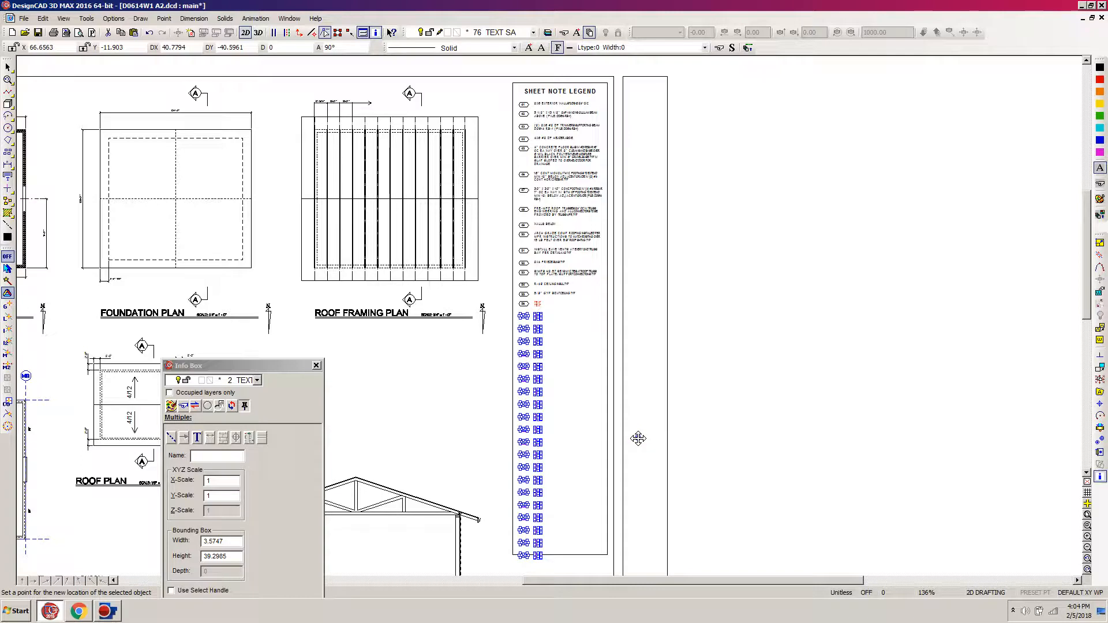
pyautogui.press('m')
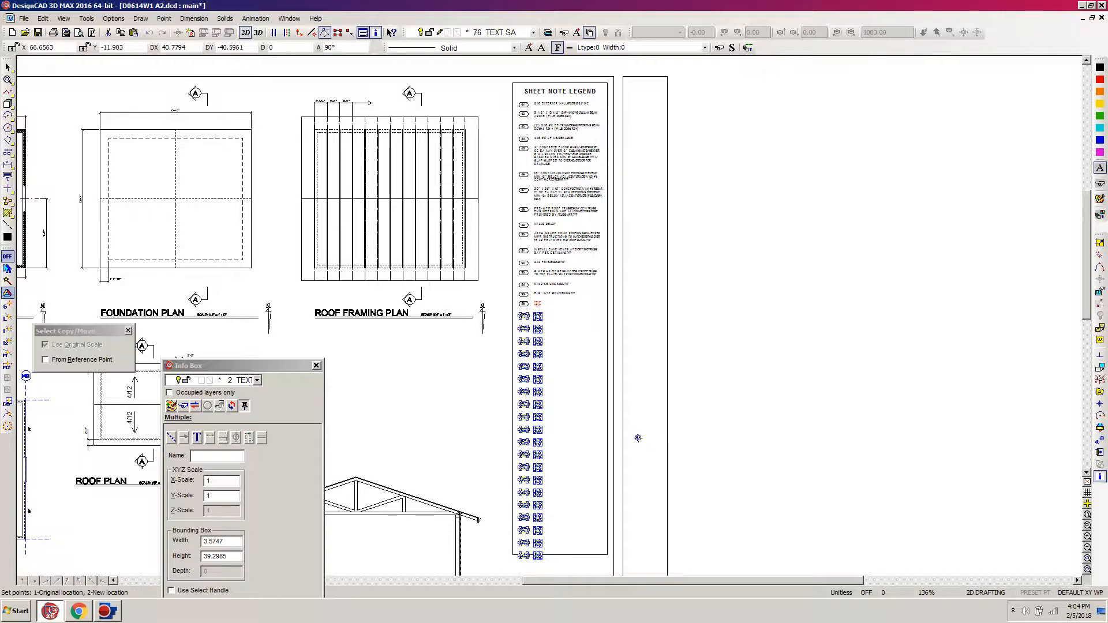
pyautogui.click(638, 439)
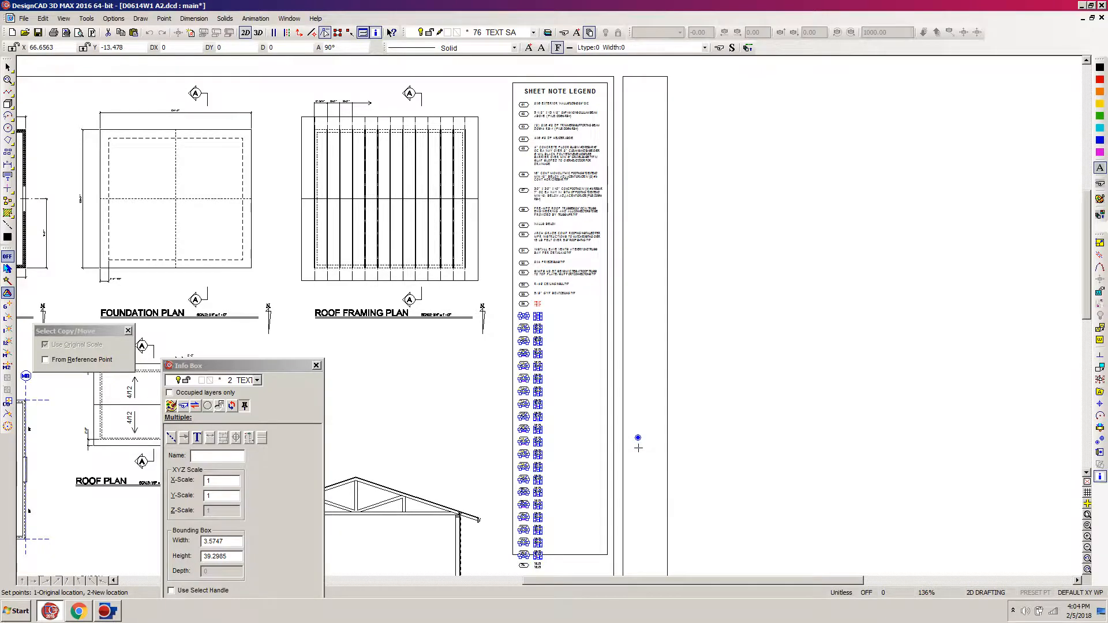
pyautogui.click(638, 448)
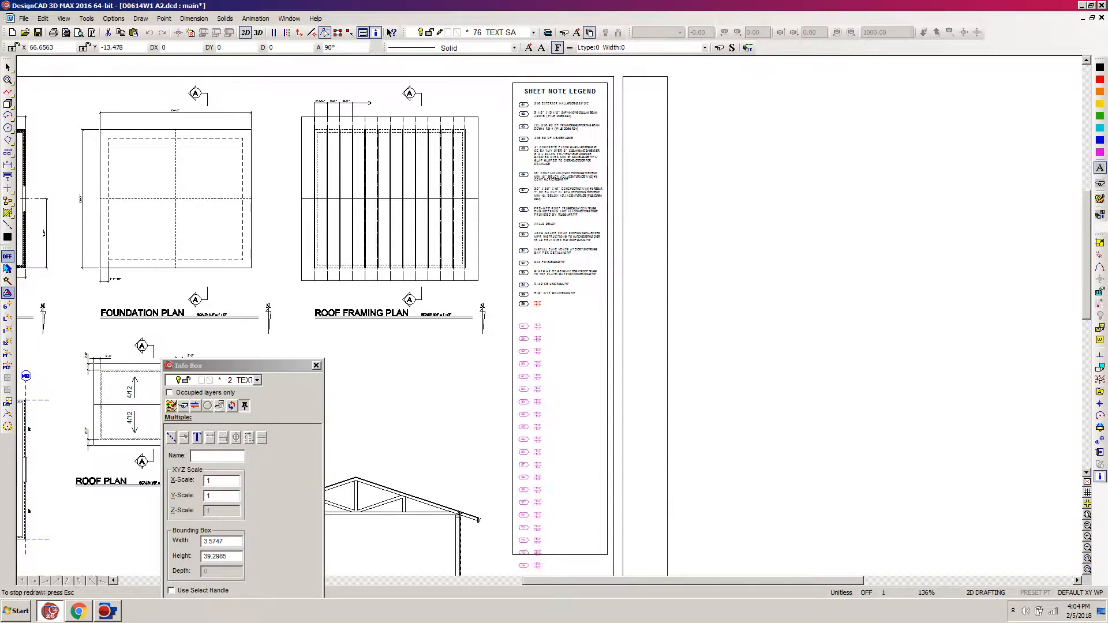
pyautogui.click(638, 448)
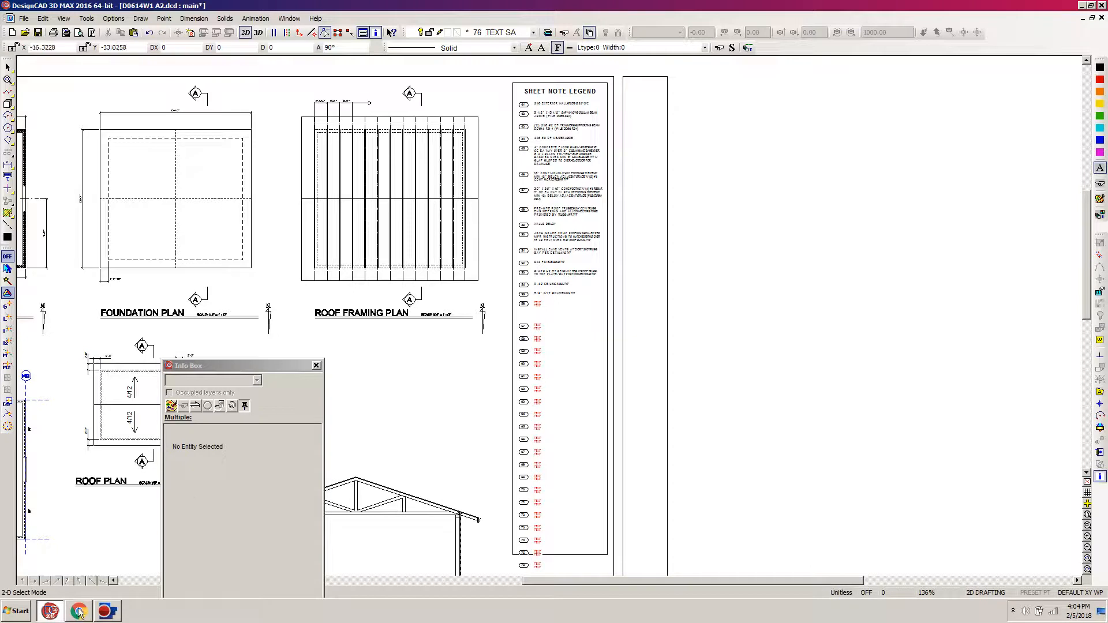
# Step: Place the copied five-line 8 1/4" HARDIEPLANK siding note as a text block at legend number 56
pyautogui.moveTo(80, 606)
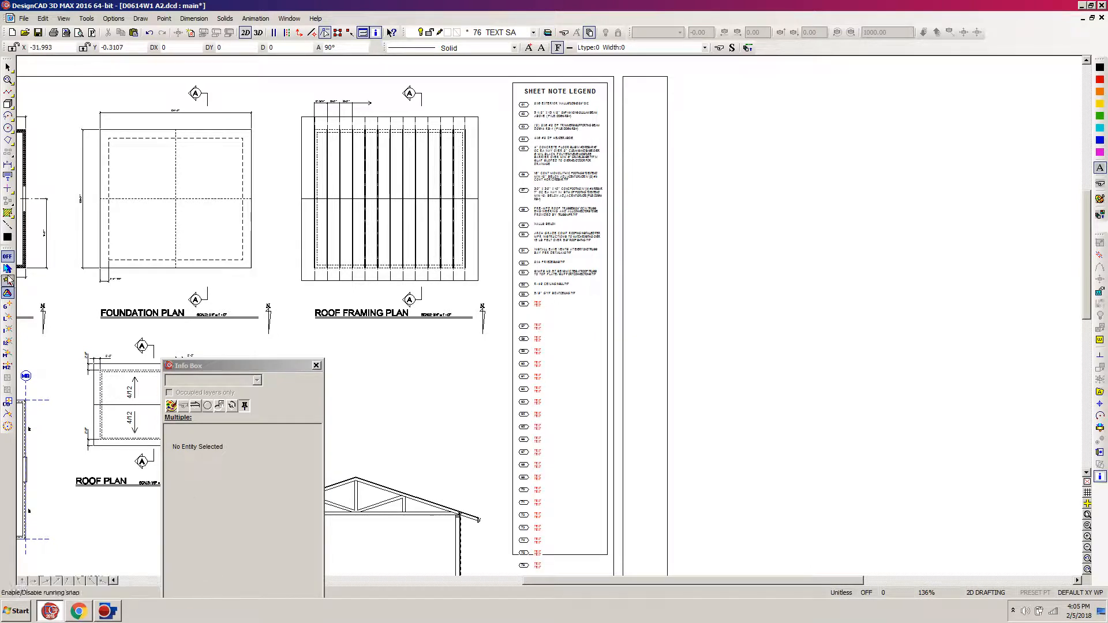
pyautogui.click(8, 294)
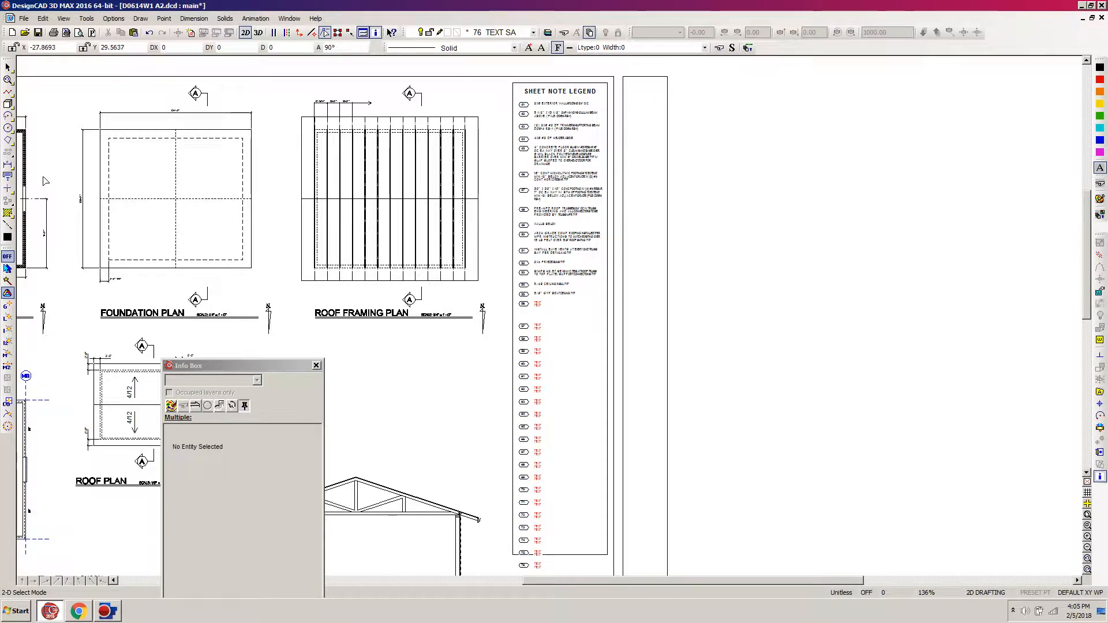
pyautogui.click(8, 176)
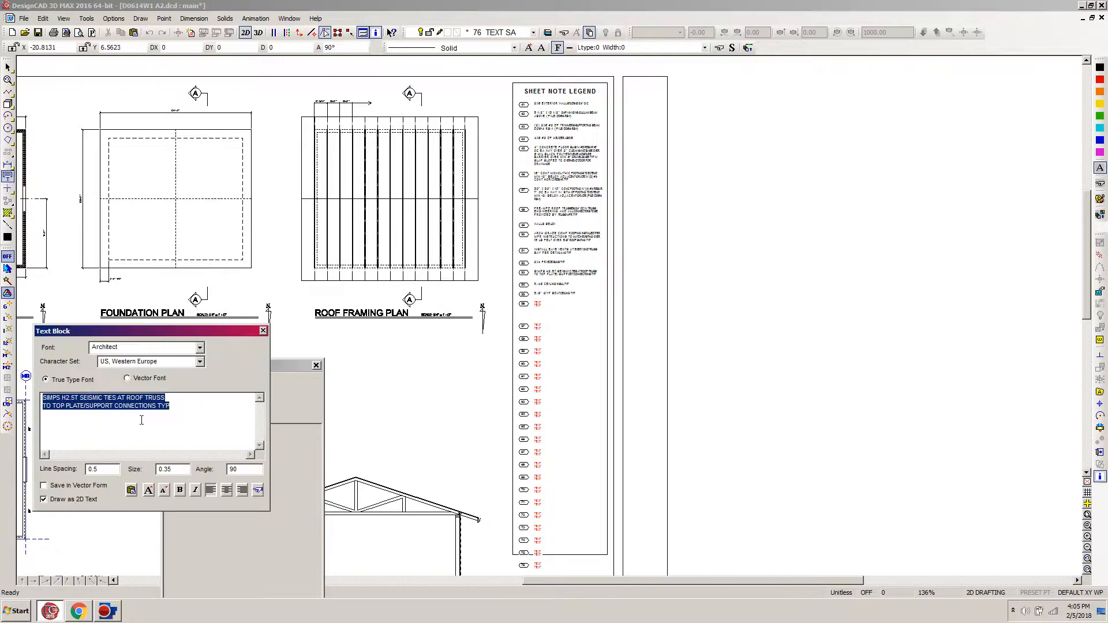
pyautogui.hotkey('ctrl', 'v')
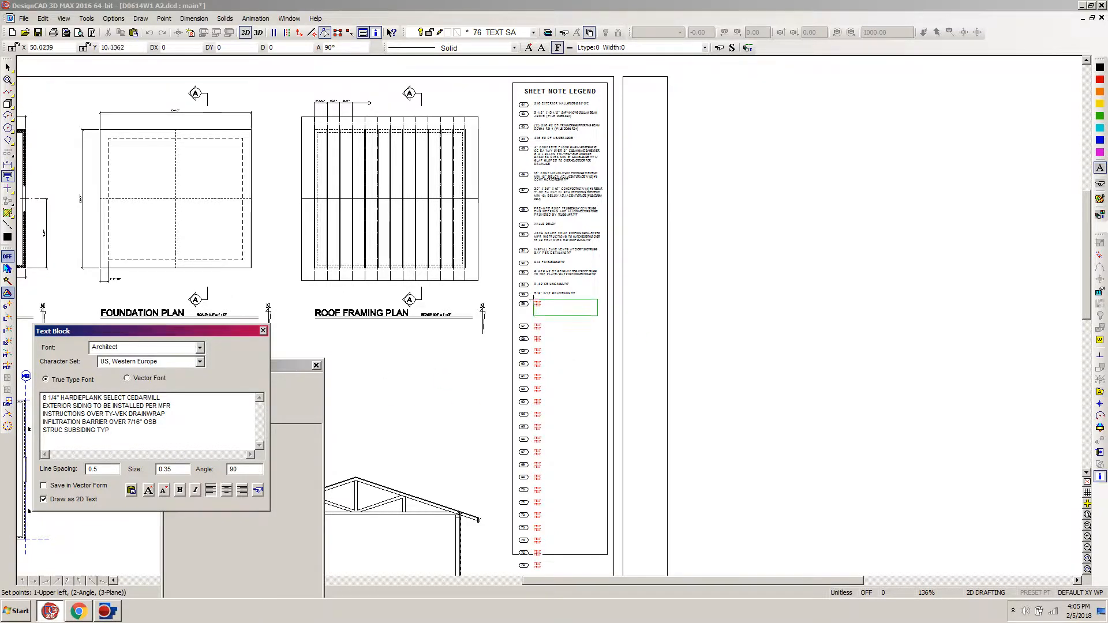
pyautogui.click(536, 304)
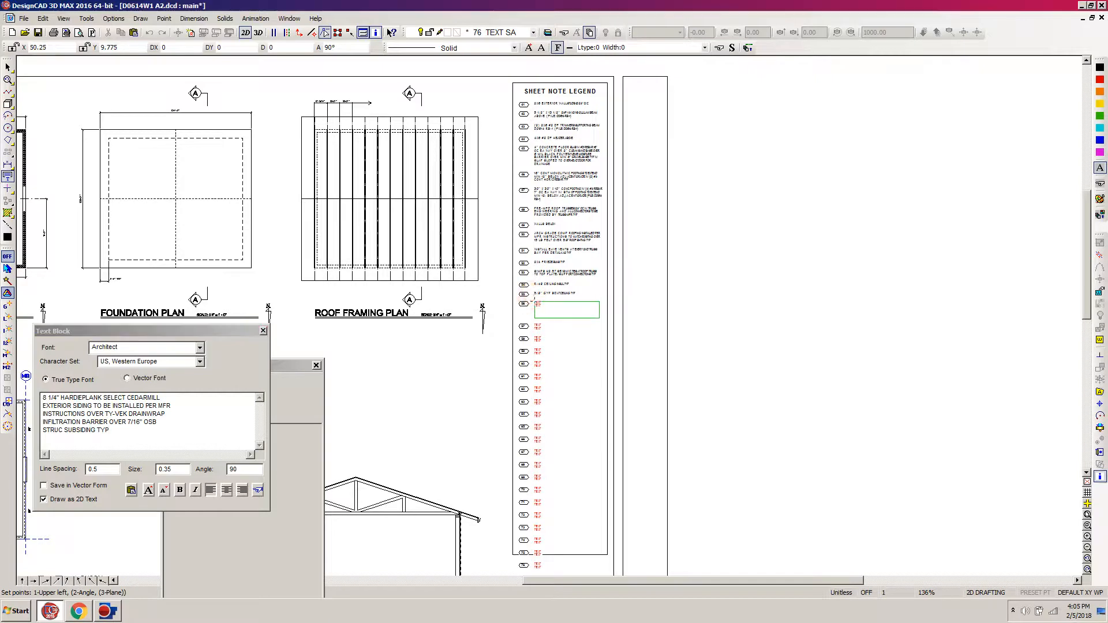
pyautogui.click(565, 305)
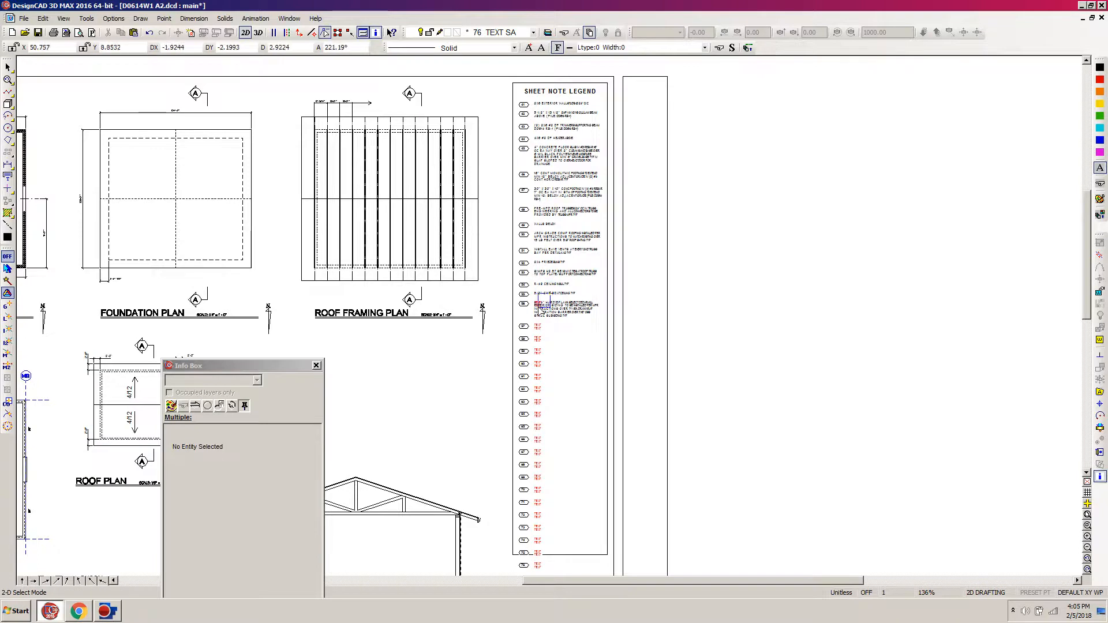
# Step: Delete the two TEXT placeholder lines overlapping the siding note at legend number 56 and save the drawing
pyautogui.hotkey('ctrl', 's')
pyautogui.click(530, 314)
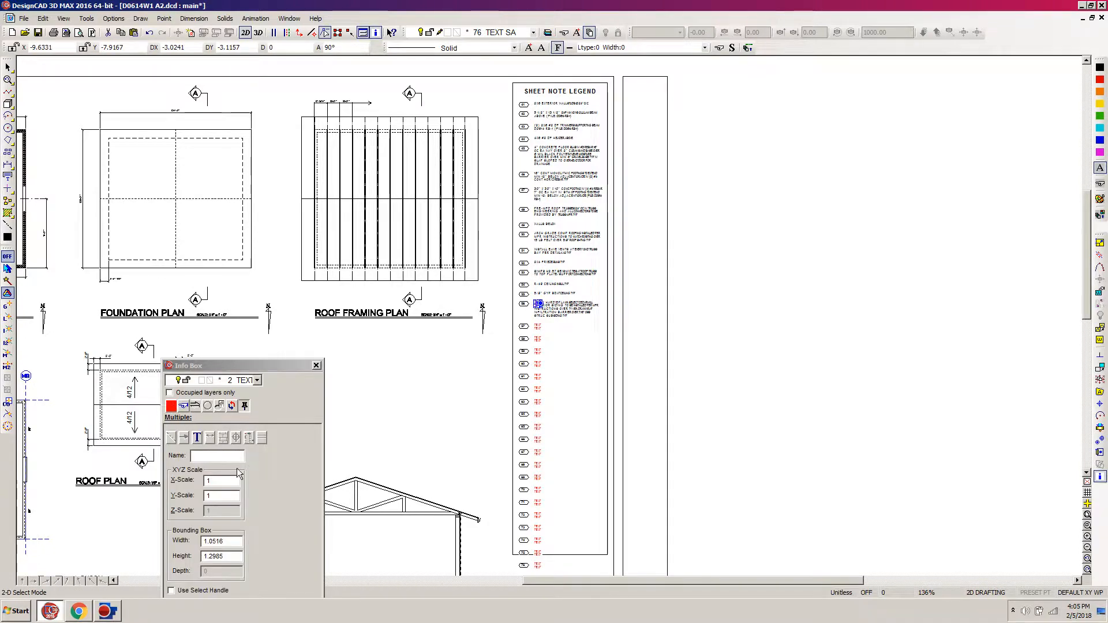
pyautogui.press('Escape')
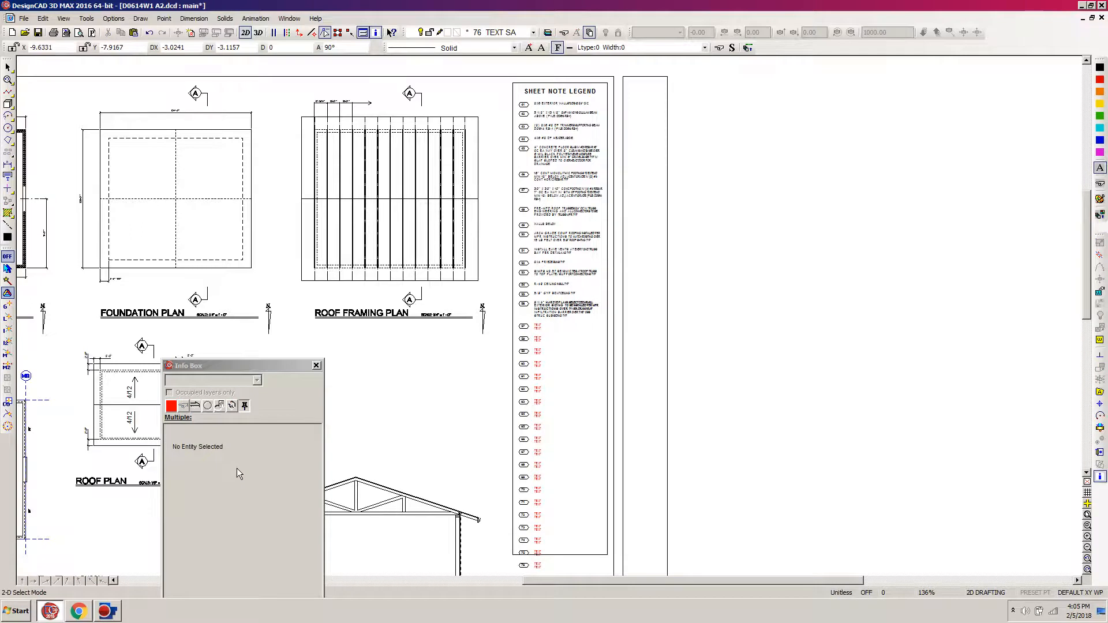
pyautogui.click(39, 32)
# Step: Switch to the spreadsheet in Chrome and colour the siding note in E19:E23 red
pyautogui.click(78, 612)
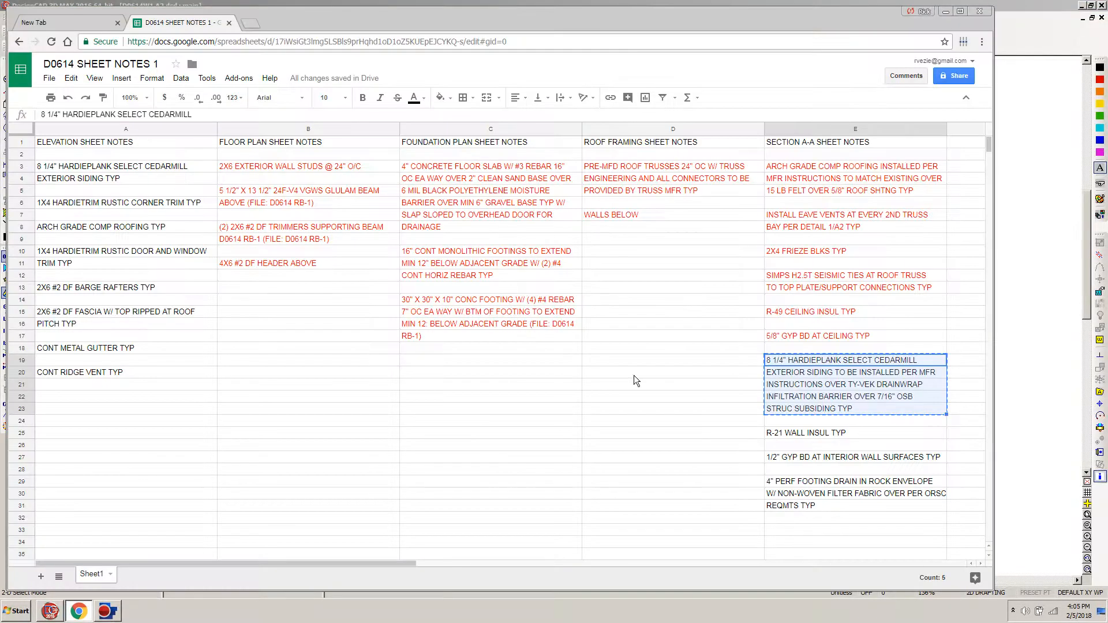
pyautogui.click(414, 97)
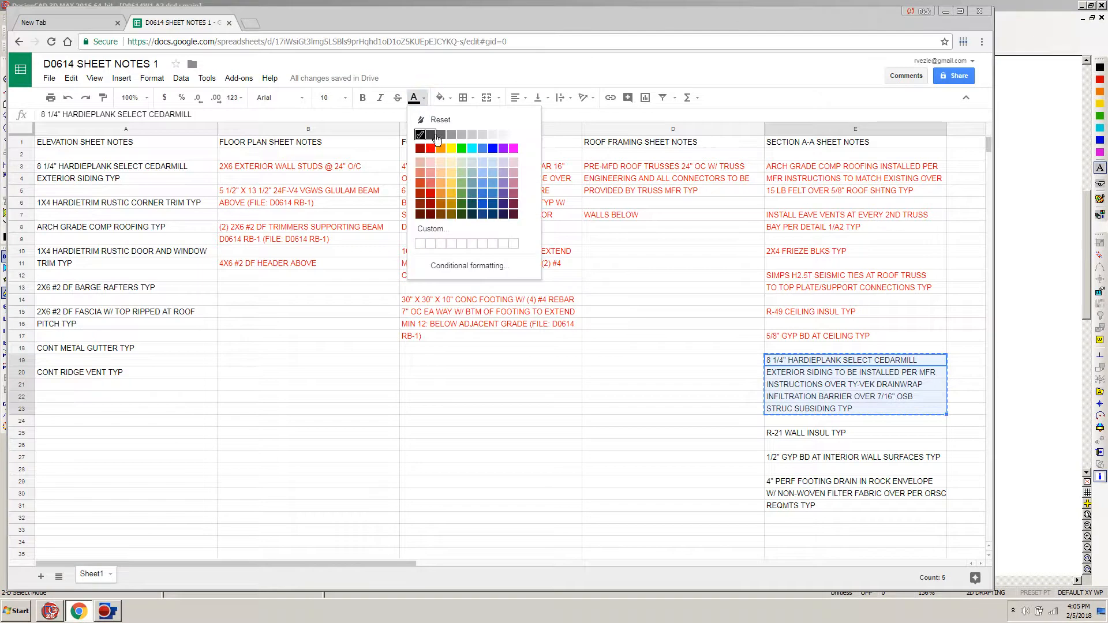
pyautogui.click(427, 145)
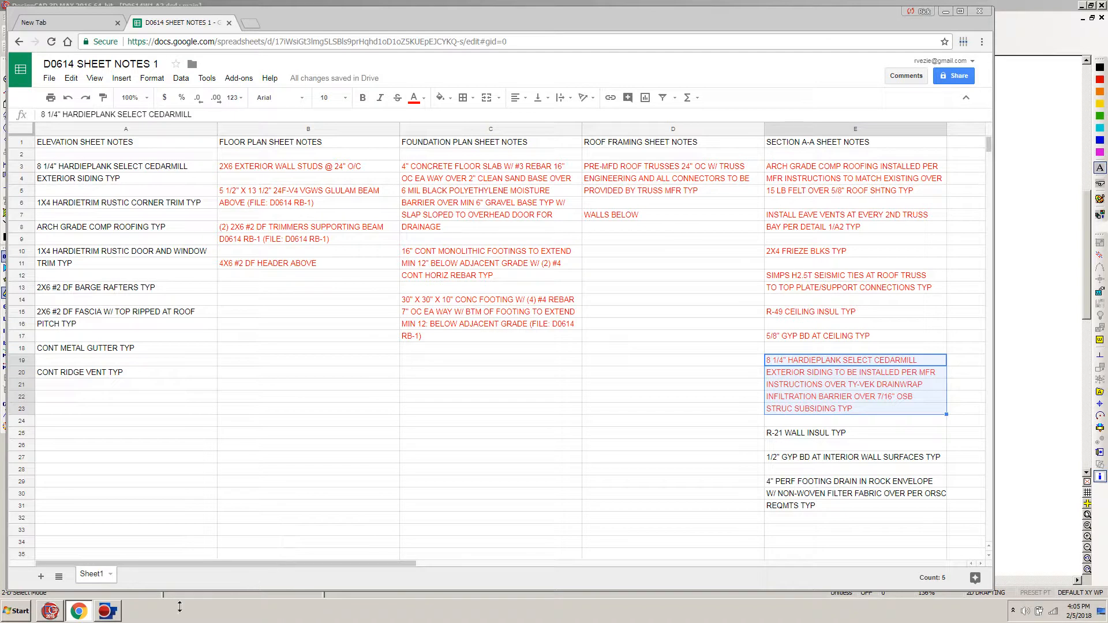
# Step: Switch to DesignCAD and move all legend numbers and placeholders from 58 downward about 0.5 units higher
pyautogui.click(51, 612)
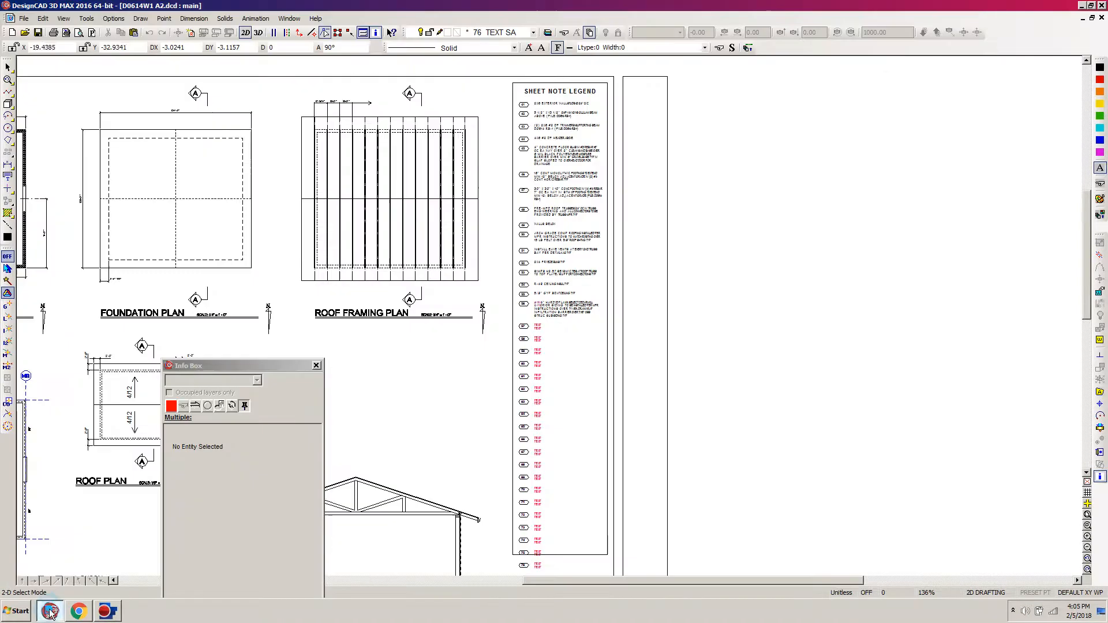
pyautogui.moveTo(508, 574); pyautogui.dragTo(780, 333)
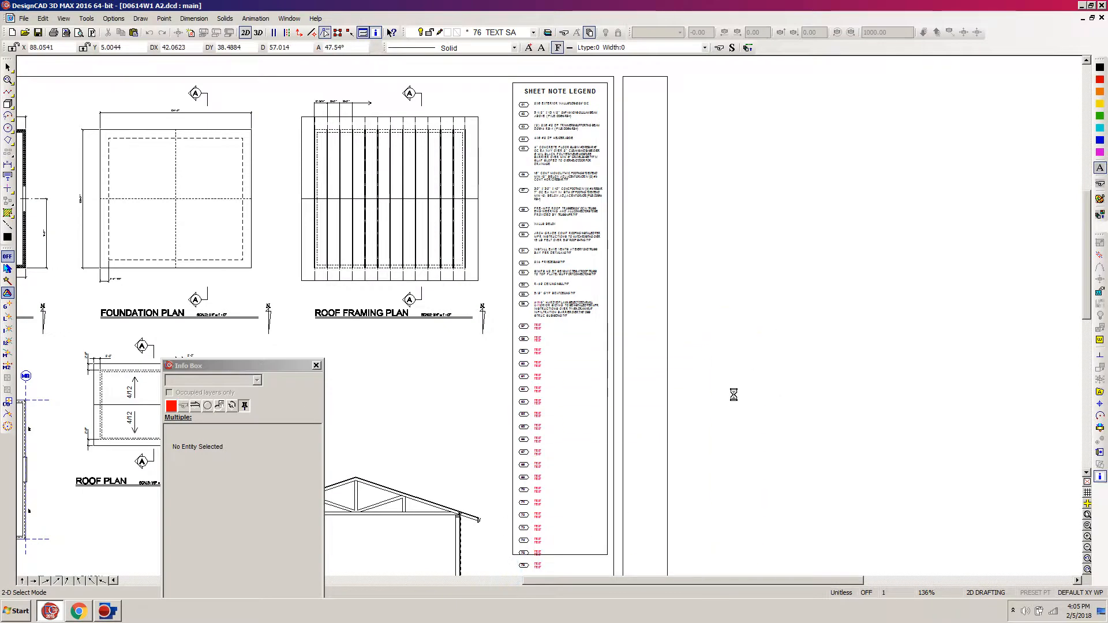
pyautogui.click(641, 453)
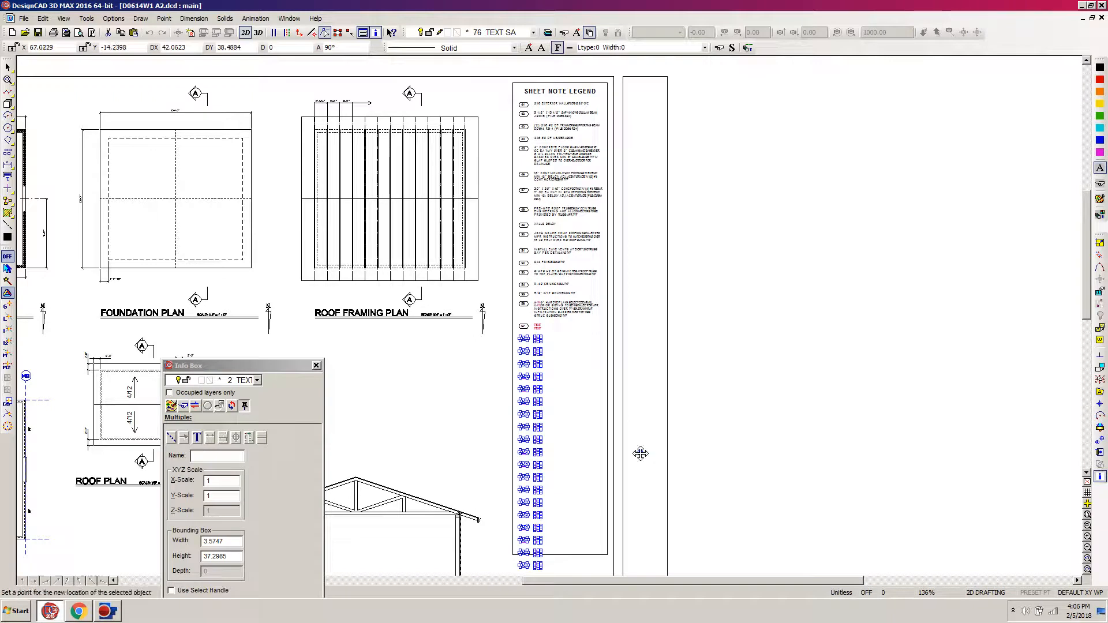
pyautogui.press('m')
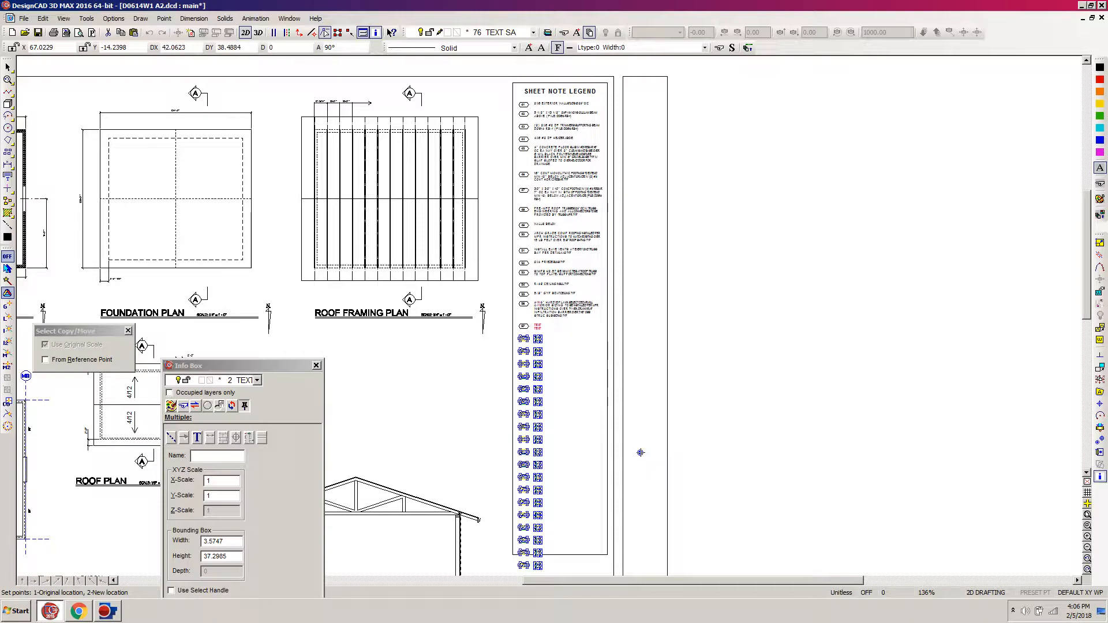
pyautogui.click(641, 453)
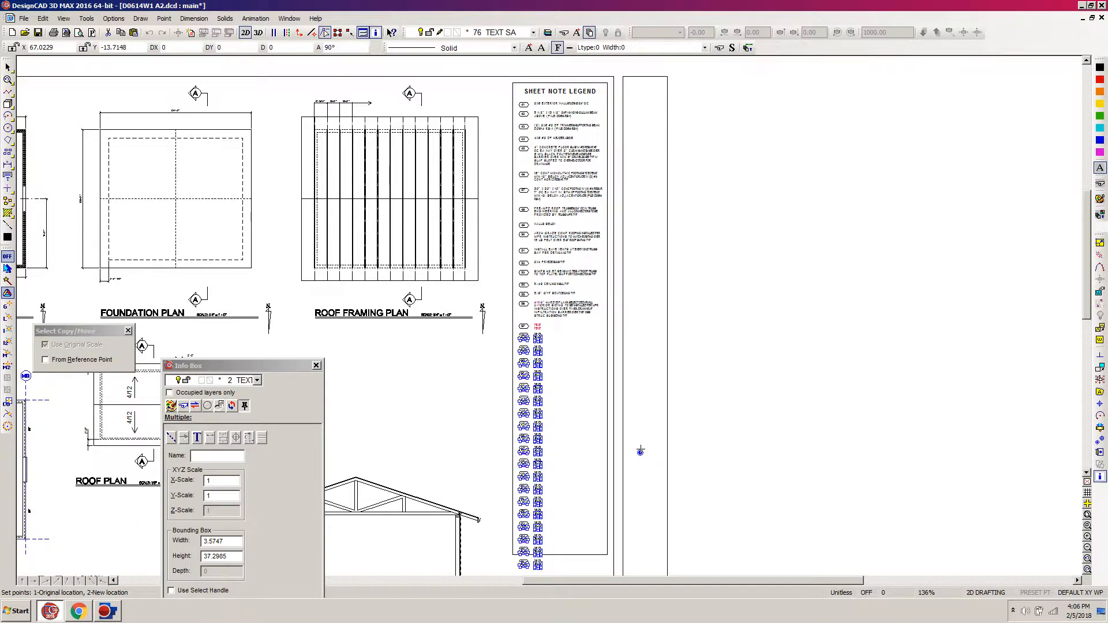
pyautogui.click(640, 451)
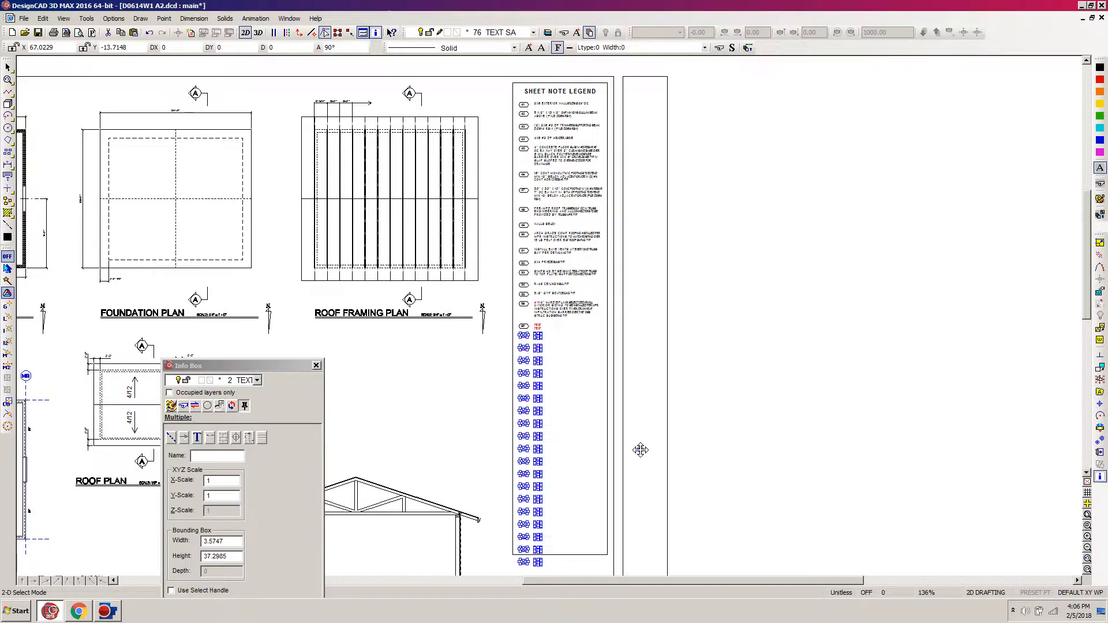
pyautogui.click(640, 449)
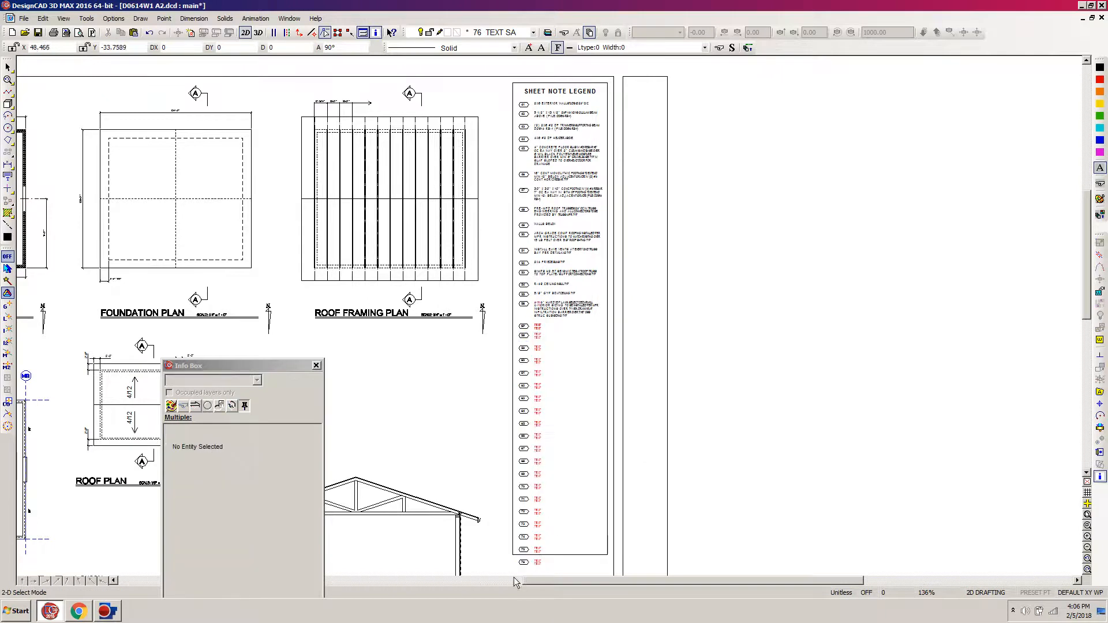
# Step: Move the legend numbers and placeholders from 59 downward about 0.5 units higher
pyautogui.moveTo(511, 573); pyautogui.dragTo(709, 346)
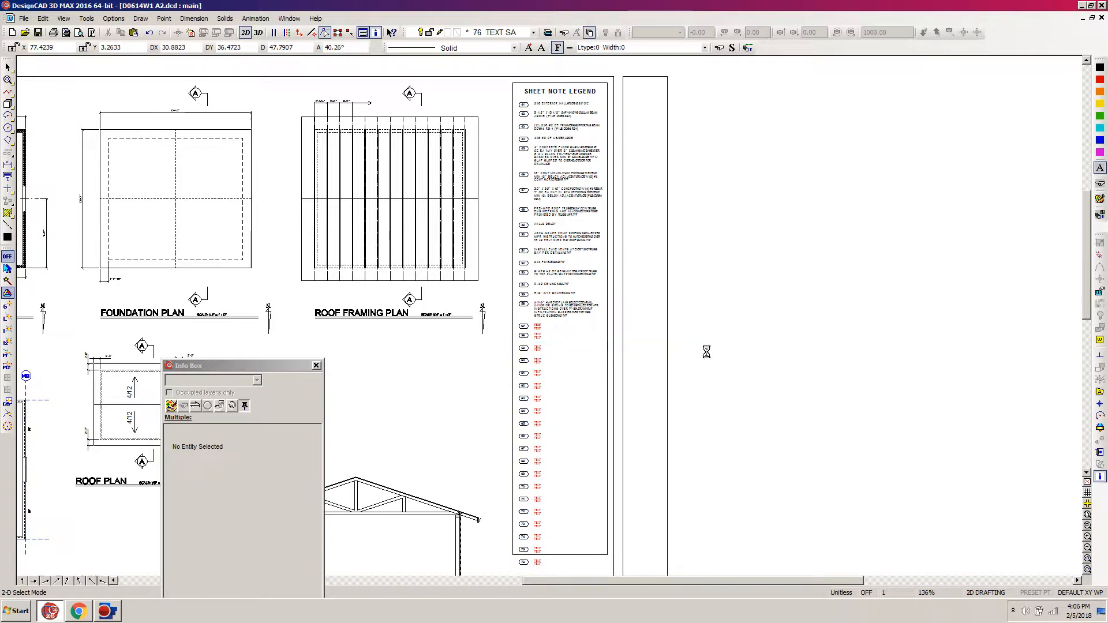
pyautogui.click(608, 458)
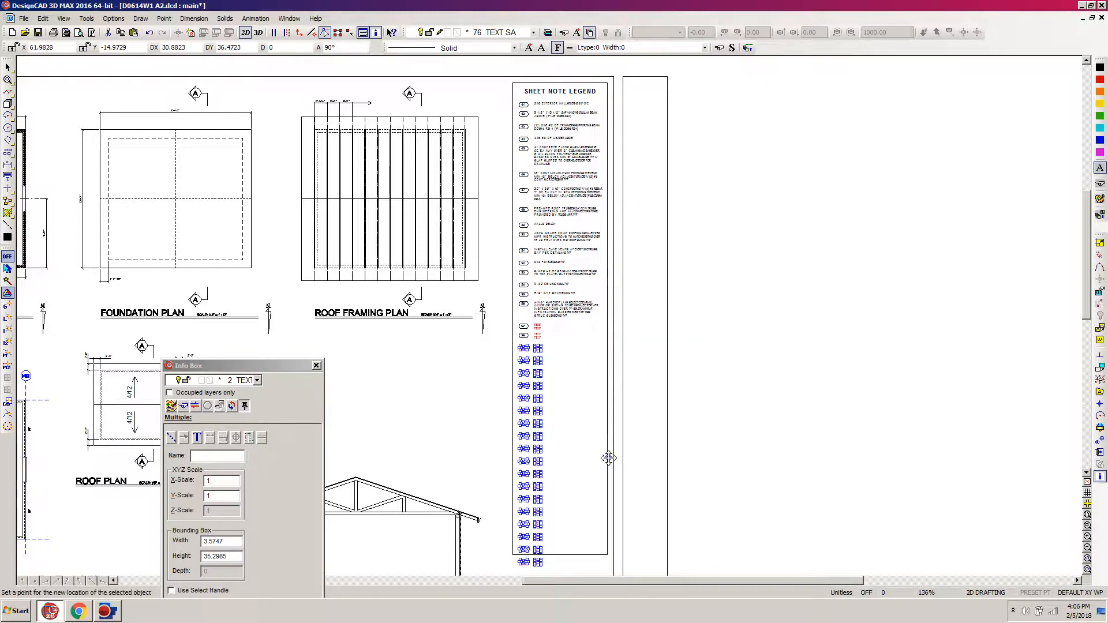
pyautogui.press('m')
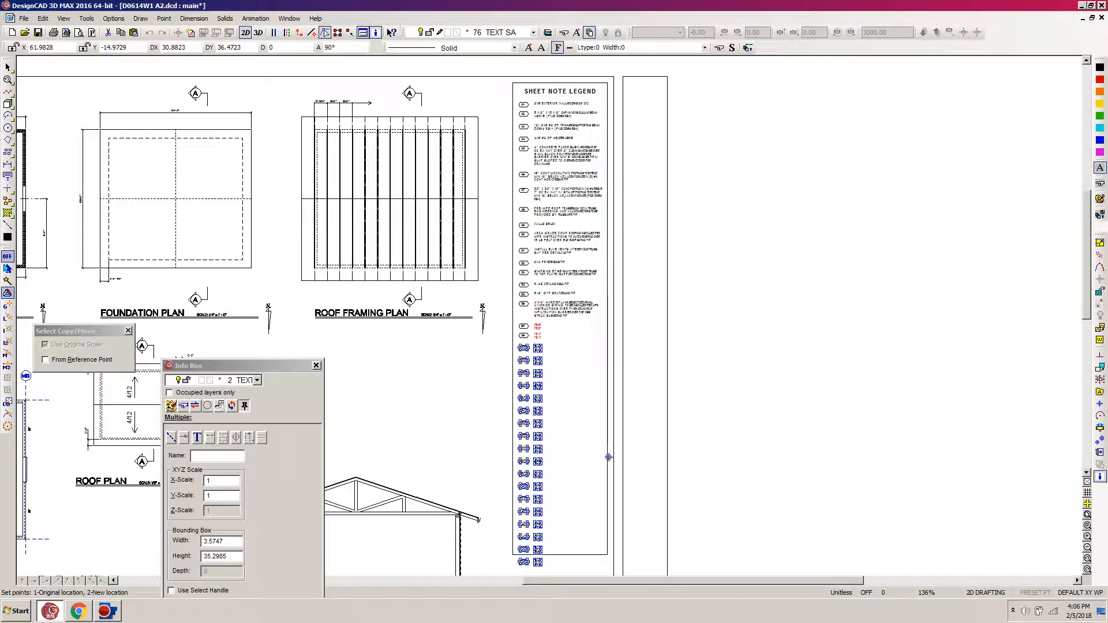
pyautogui.click(608, 457)
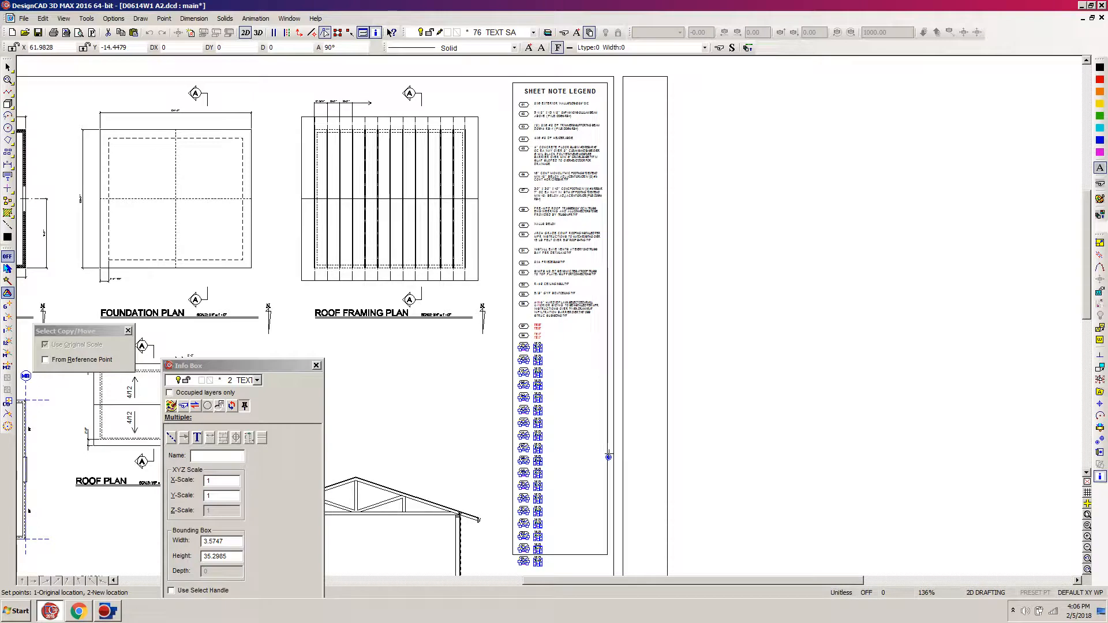
pyautogui.click(609, 454)
pyautogui.click(599, 425)
# Step: Delete the second TEXT placeholder line at legend numbers 58 and 57
pyautogui.click(538, 338)
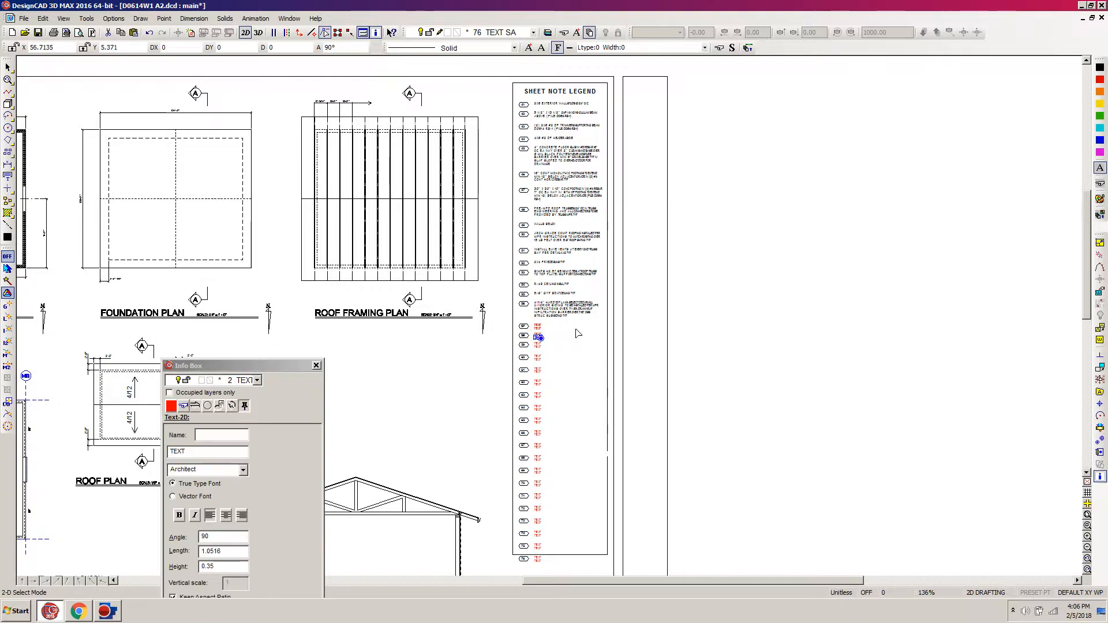
pyautogui.press('Delete')
pyautogui.click(540, 328)
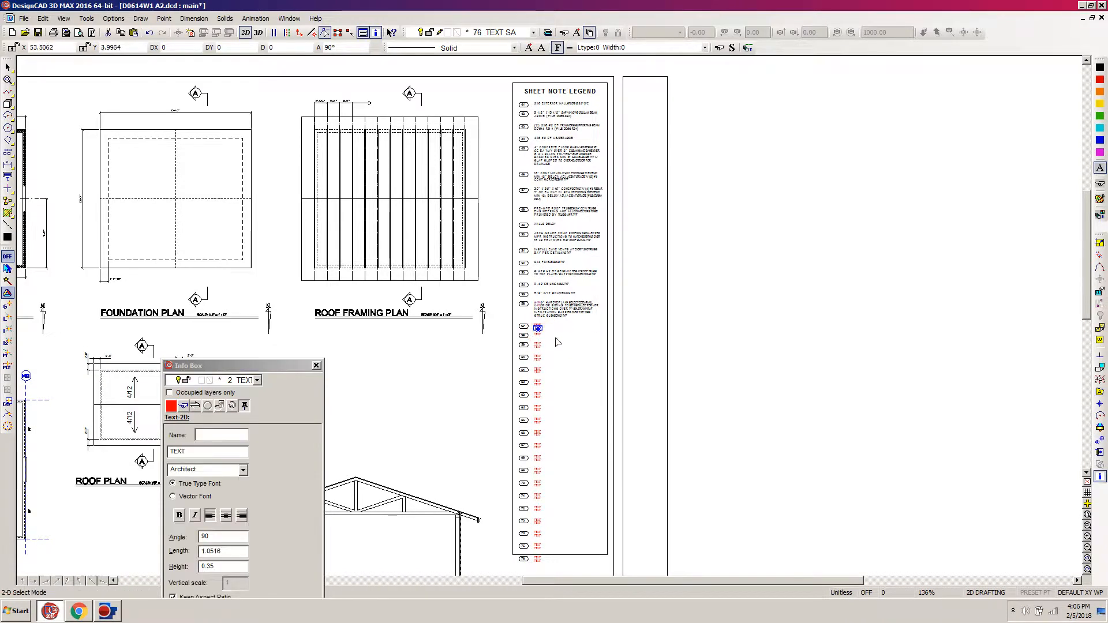
pyautogui.press('Delete')
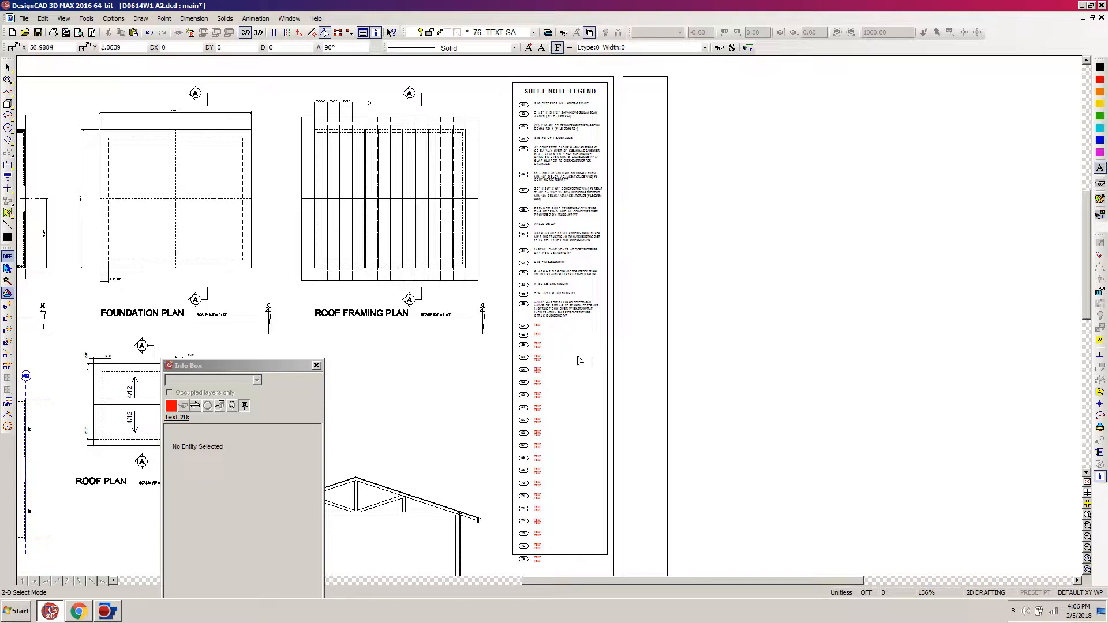
# Step: Switch to the spreadsheet in Chrome and copy the R-21 WALL INSUL TYP note from E25
pyautogui.press('w')
pyautogui.click(690, 252)
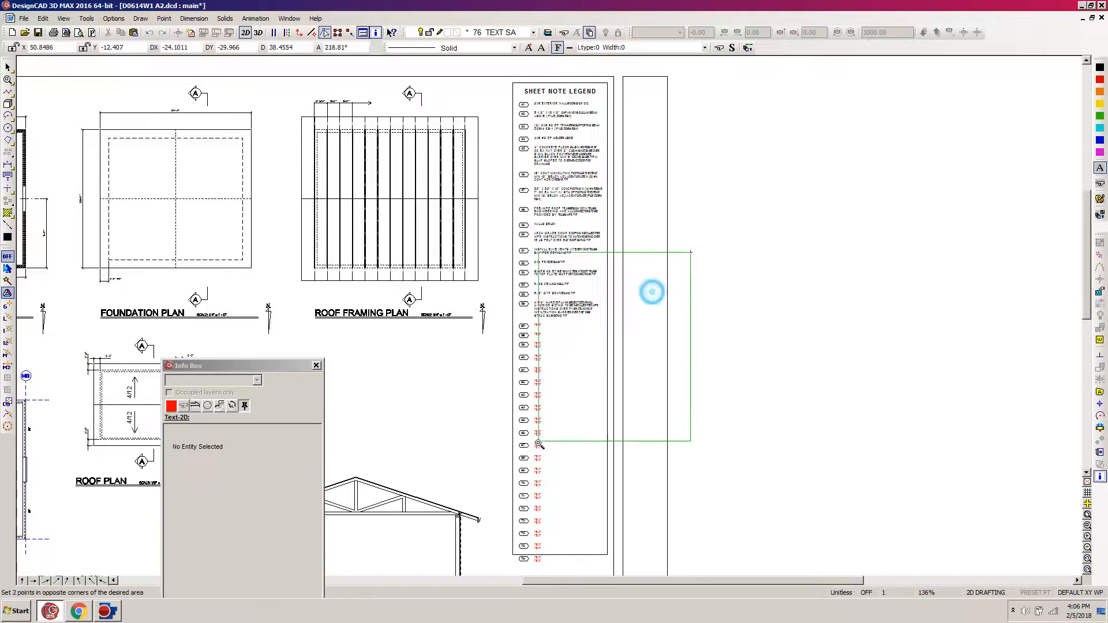
pyautogui.click(464, 519)
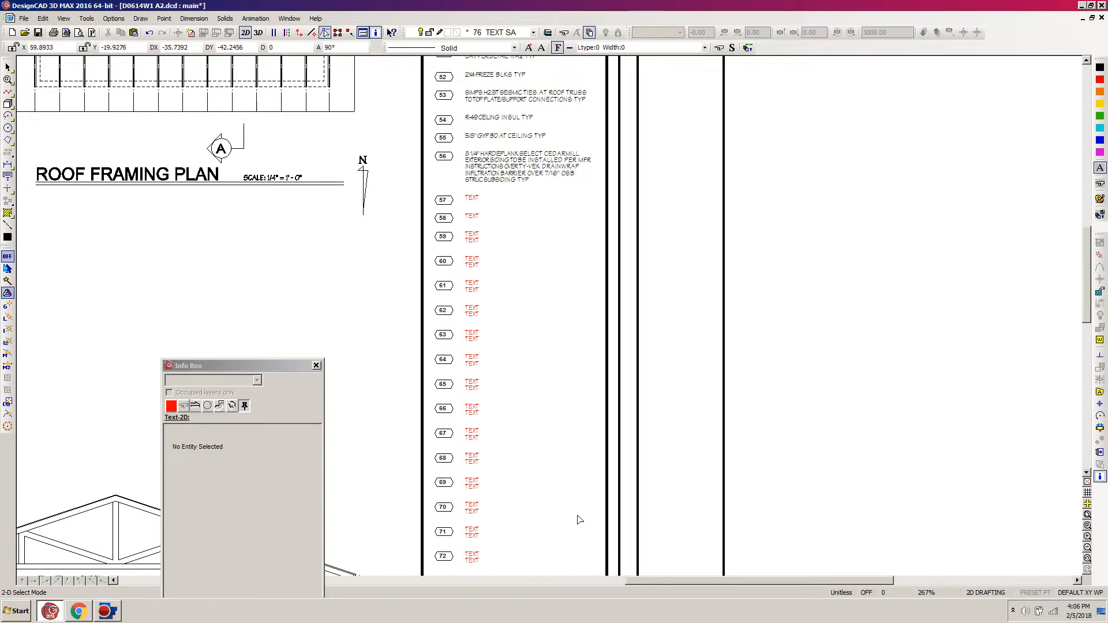
pyautogui.click(92, 614)
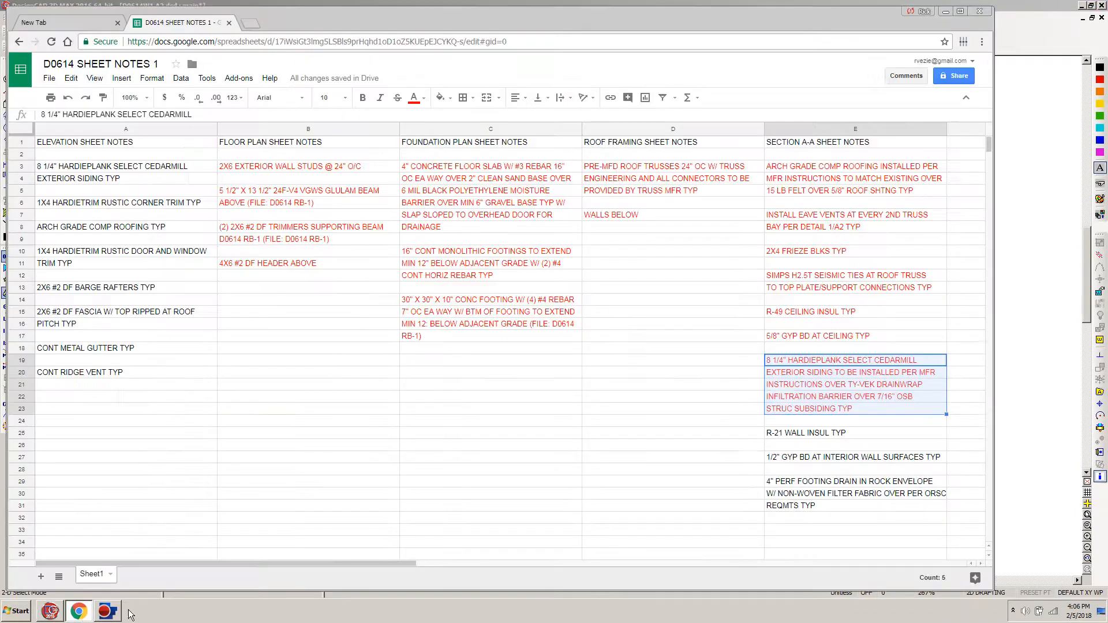
pyautogui.click(795, 433)
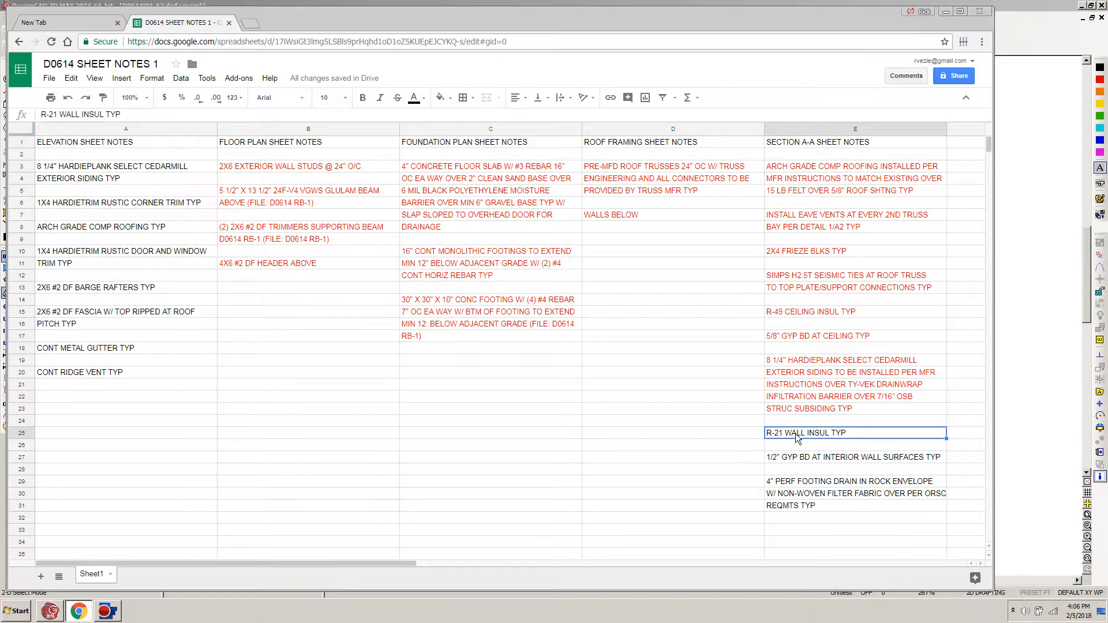
# Step: Switch to DesignCAD, replace the placeholder at legend number 57 with "R-21 WALL INSUL TYP" and make it black
pyautogui.click(50, 613)
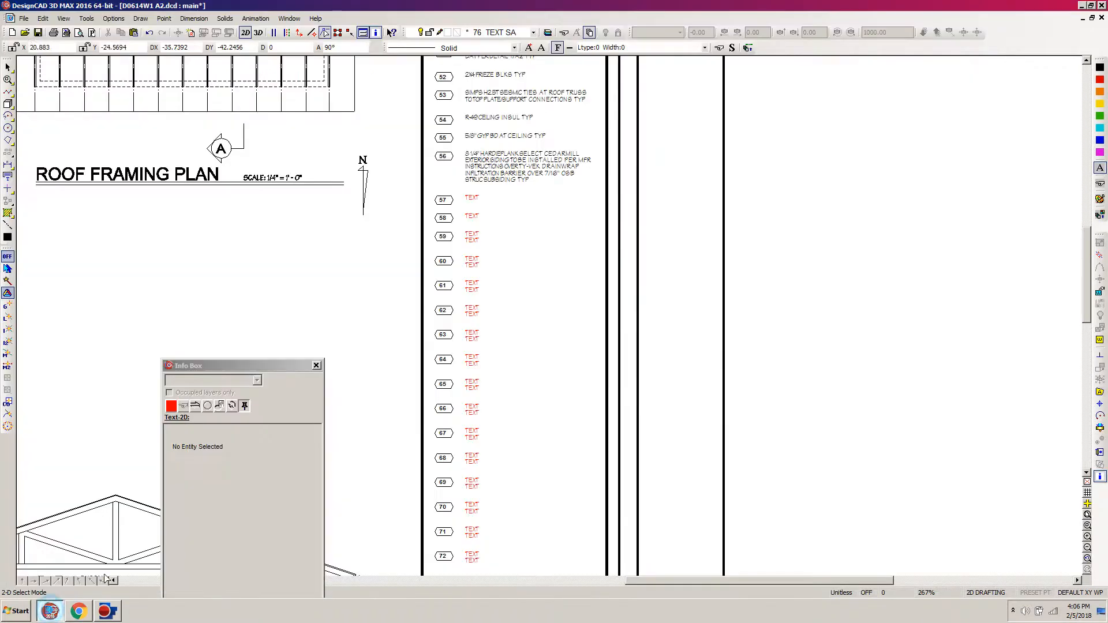
pyautogui.click(473, 199)
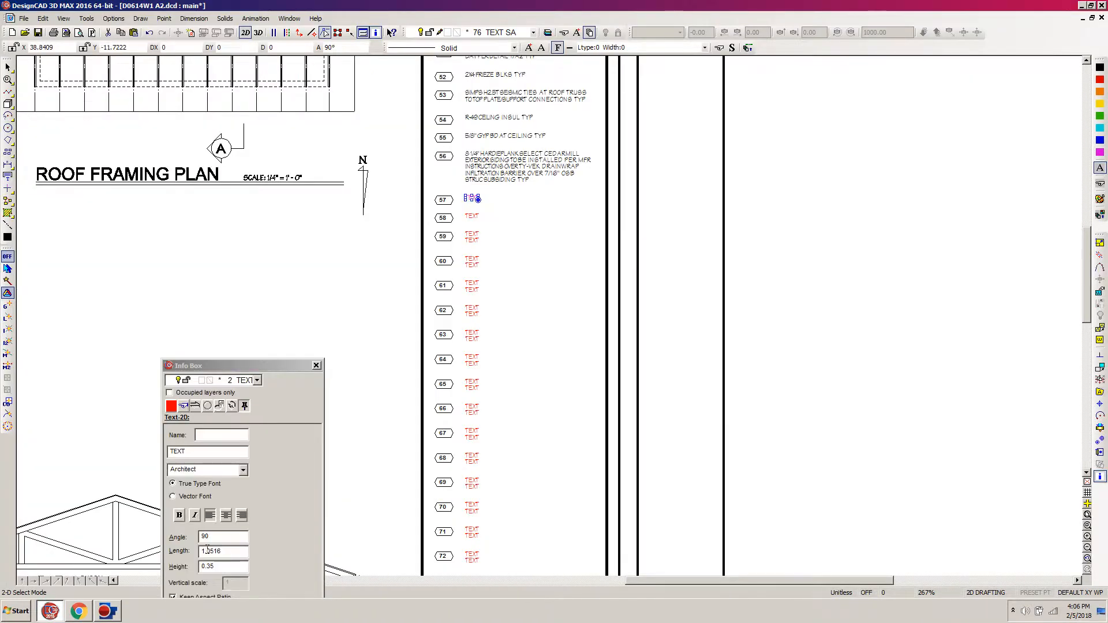
pyautogui.click(200, 454)
pyautogui.write('R-21 WALL INSUL TYP')
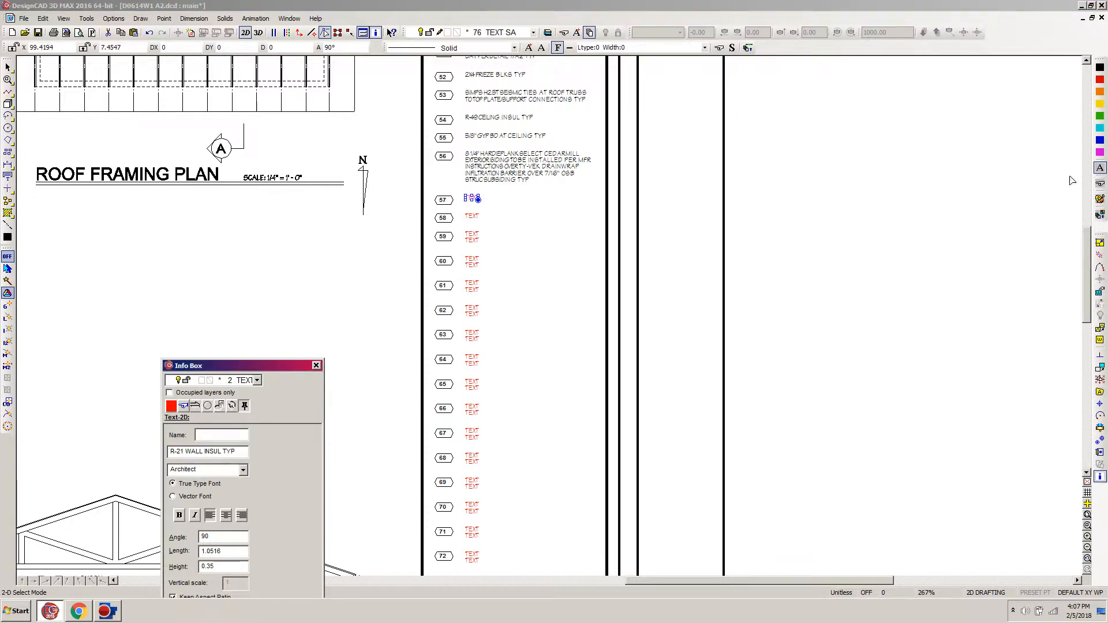
pyautogui.click(1101, 170)
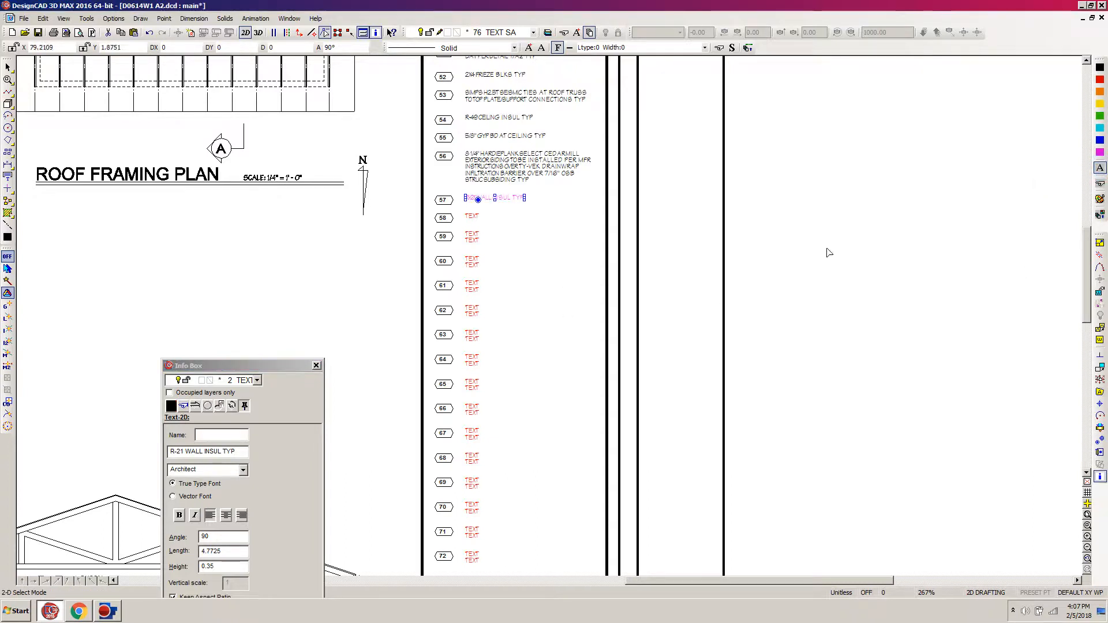
pyautogui.click(879, 244)
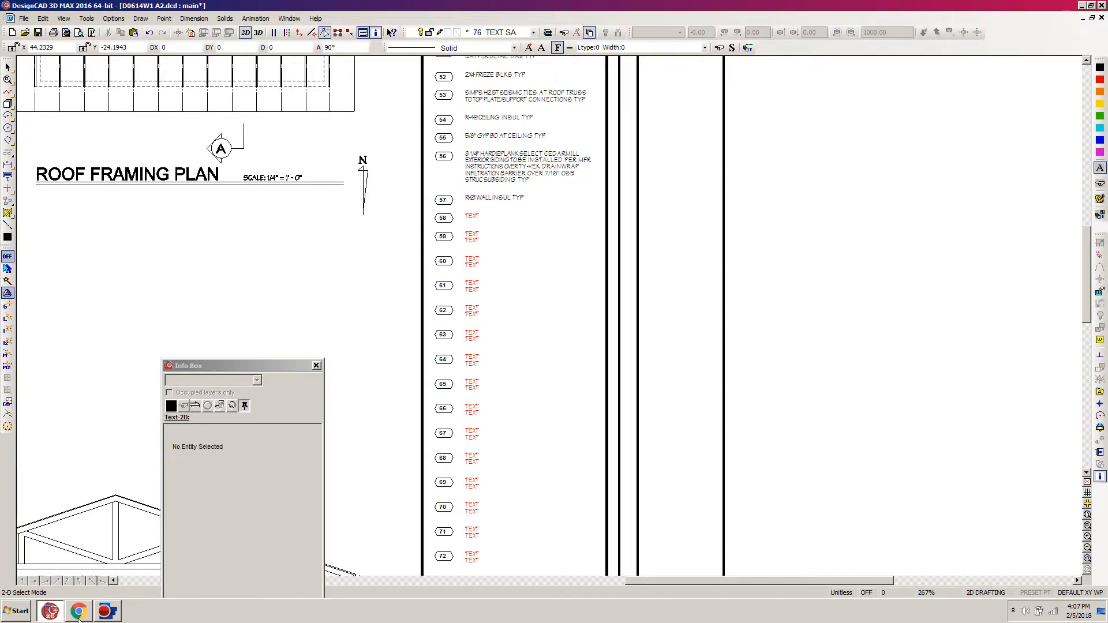
# Step: Switch to the spreadsheet in Chrome, colour the note in E25 red and copy the 1/2" GYP BD note from E27
pyautogui.click(79, 612)
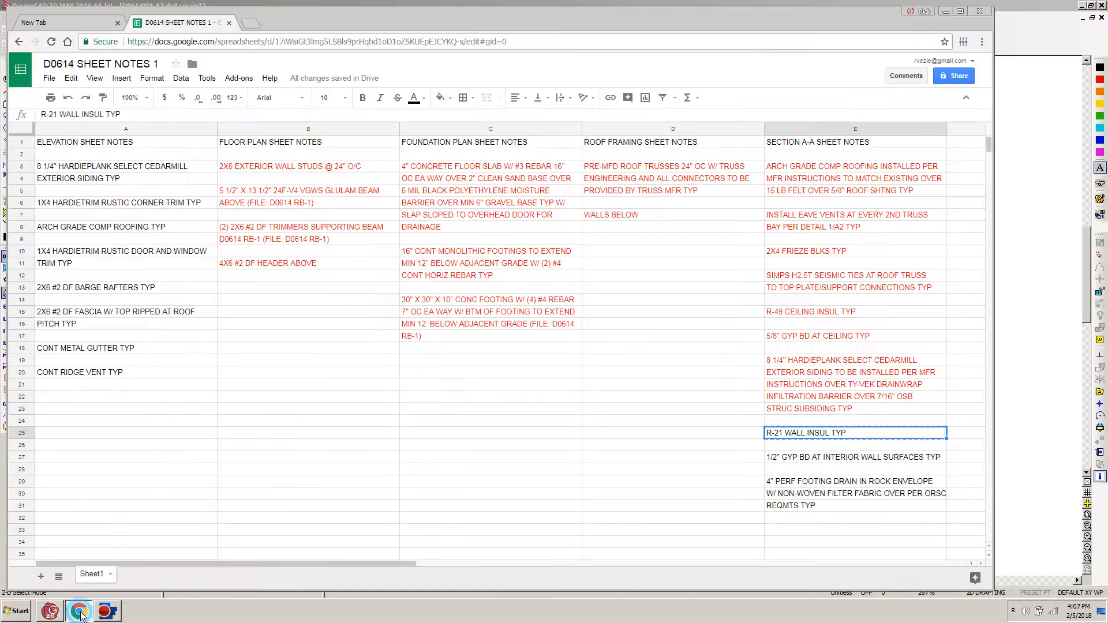
pyautogui.click(424, 98)
pyautogui.click(433, 153)
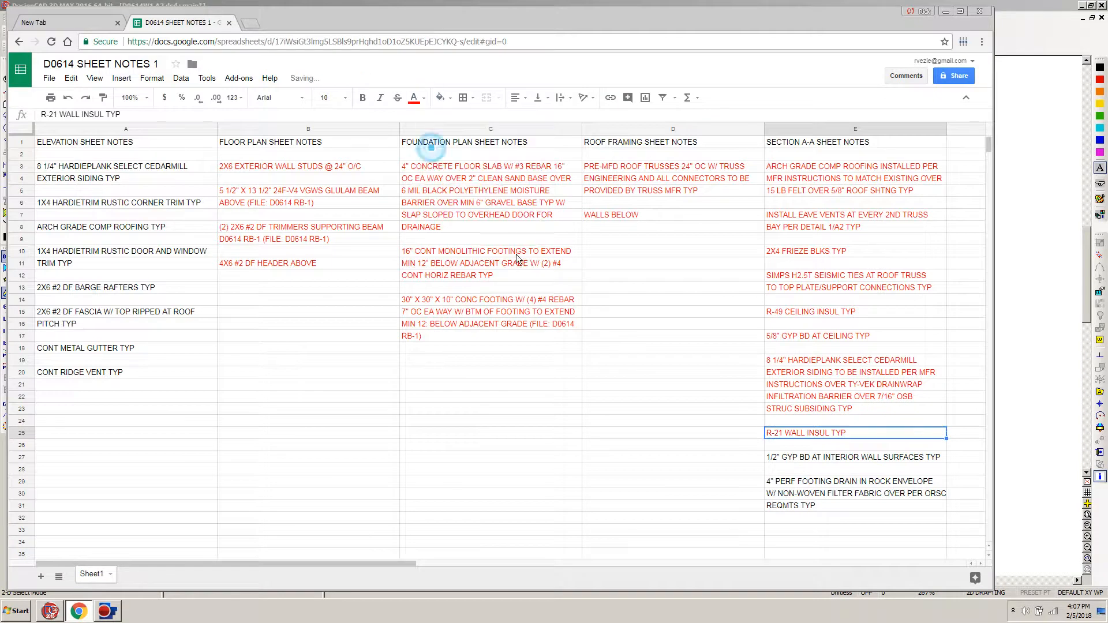
pyautogui.click(787, 458)
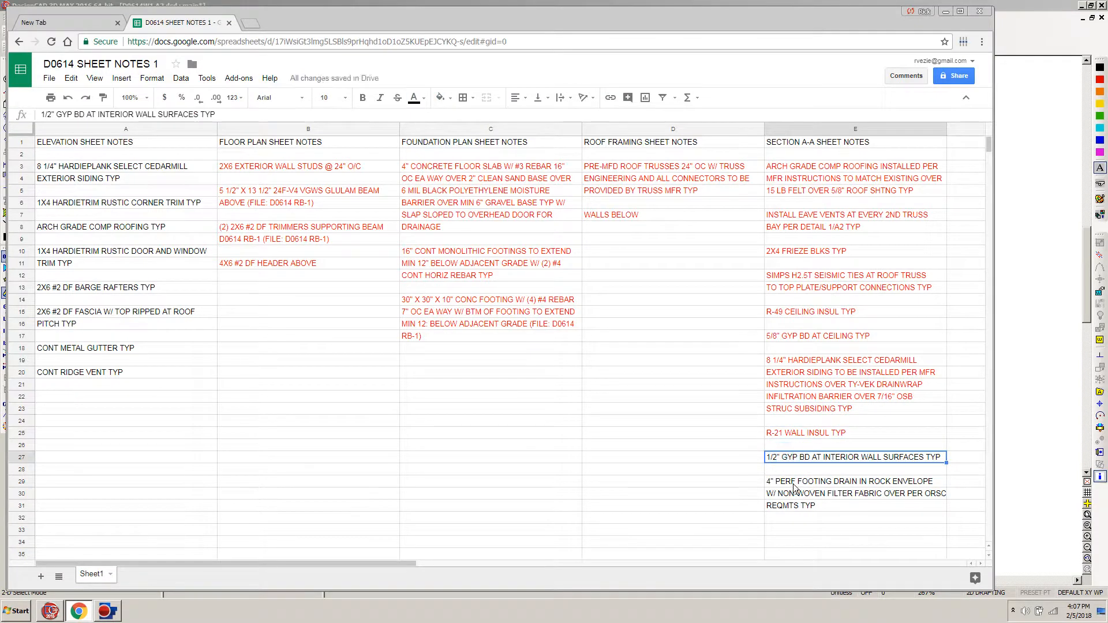
pyautogui.hotkey('ctrl', 'c')
# Step: Switch to DesignCAD, replace the placeholder at legend number 58 with "1/2" GYP BD AT INTERIOR WALL SURFACES TYP" and make it black
pyautogui.click(50, 613)
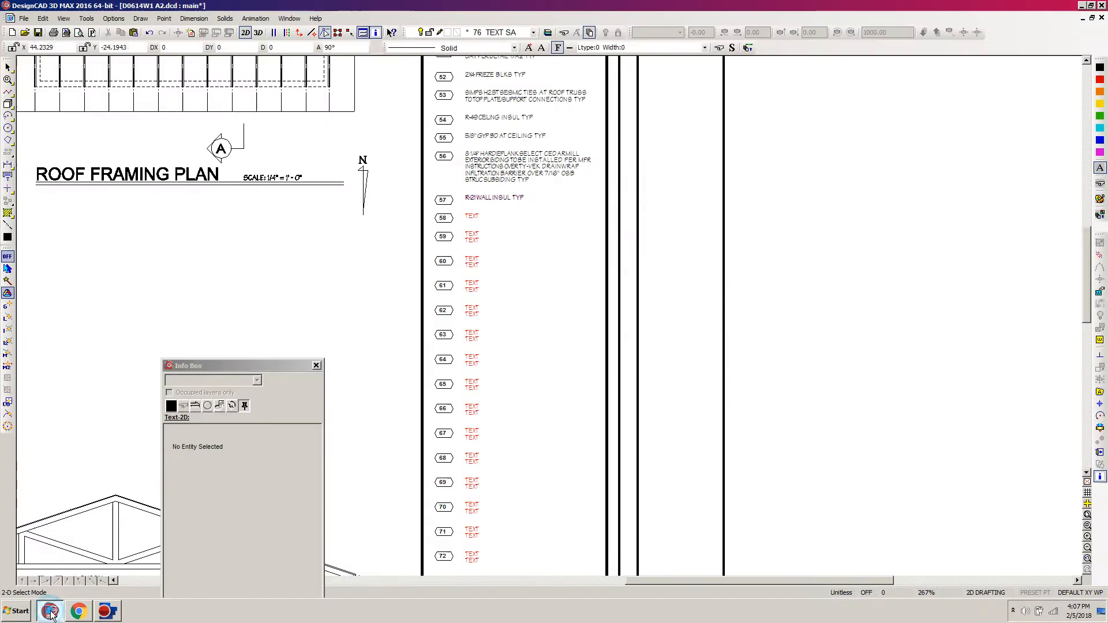
pyautogui.click(477, 218)
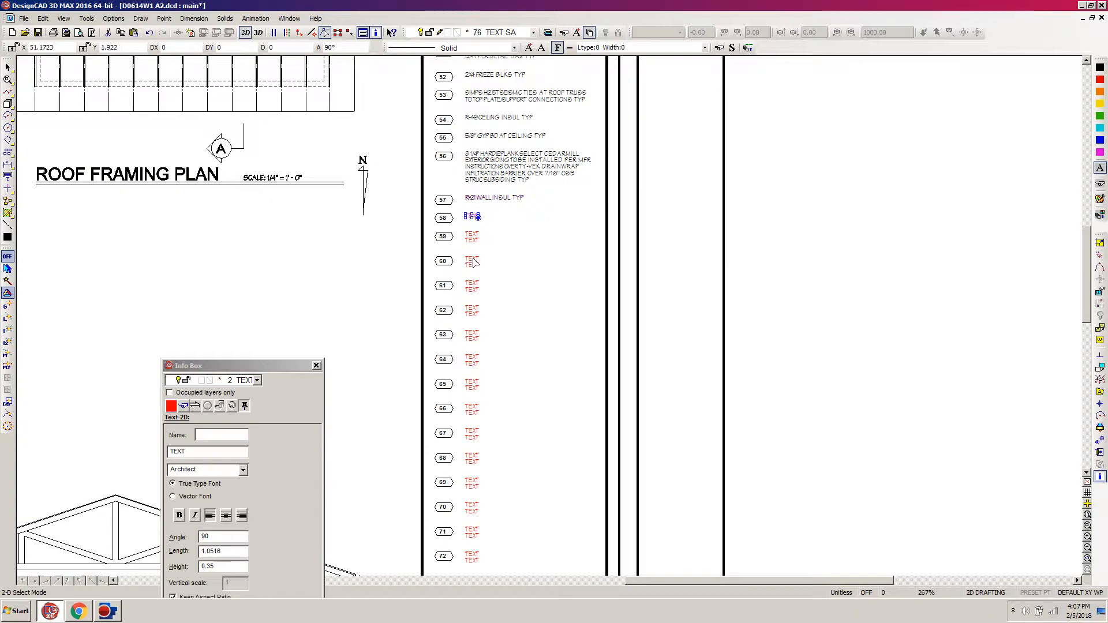
pyautogui.doubleClick(203, 452)
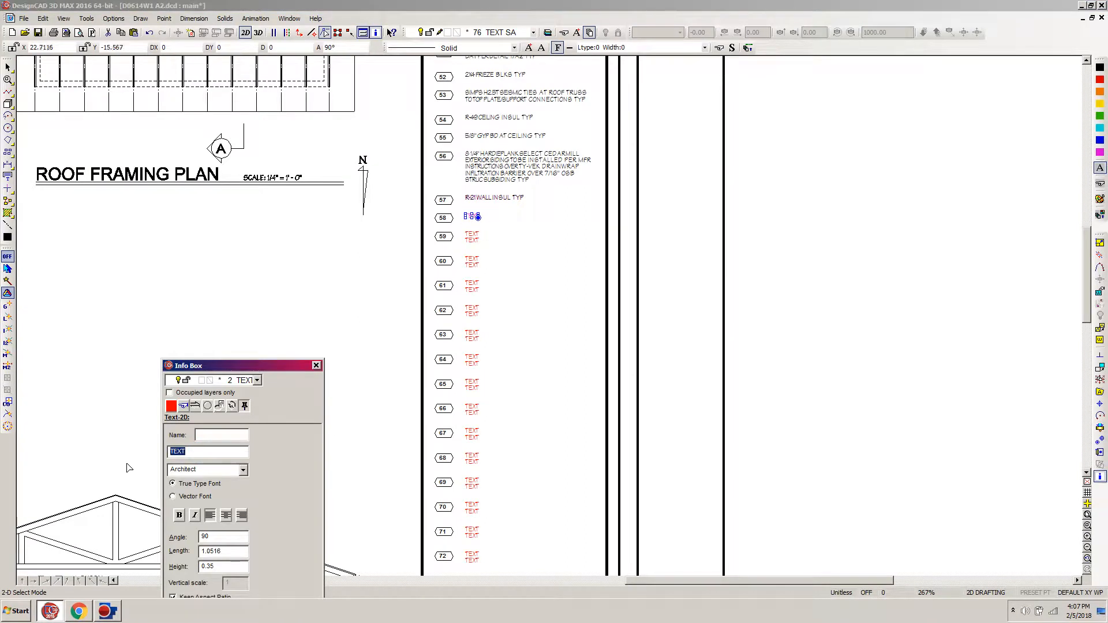
pyautogui.hotkey('ctrl', 'v')
pyautogui.click(1100, 168)
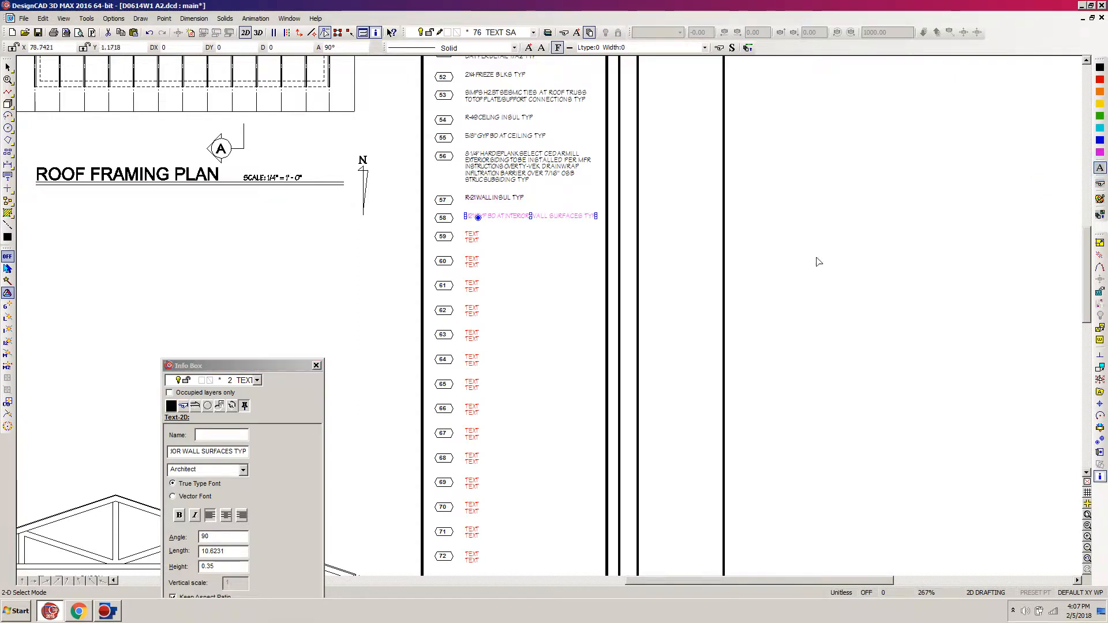
pyautogui.click(931, 280)
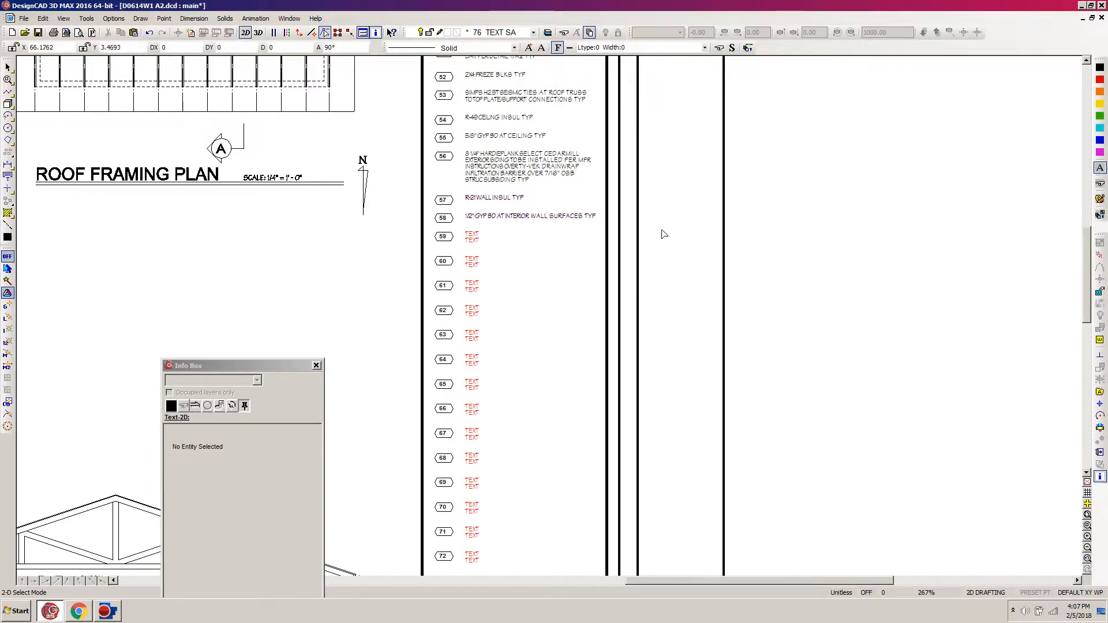
# Step: Switch to the spreadsheet in Chrome and colour the 1/2" GYP BD note in E27 red
pyautogui.scroll(-2, 668, 254)
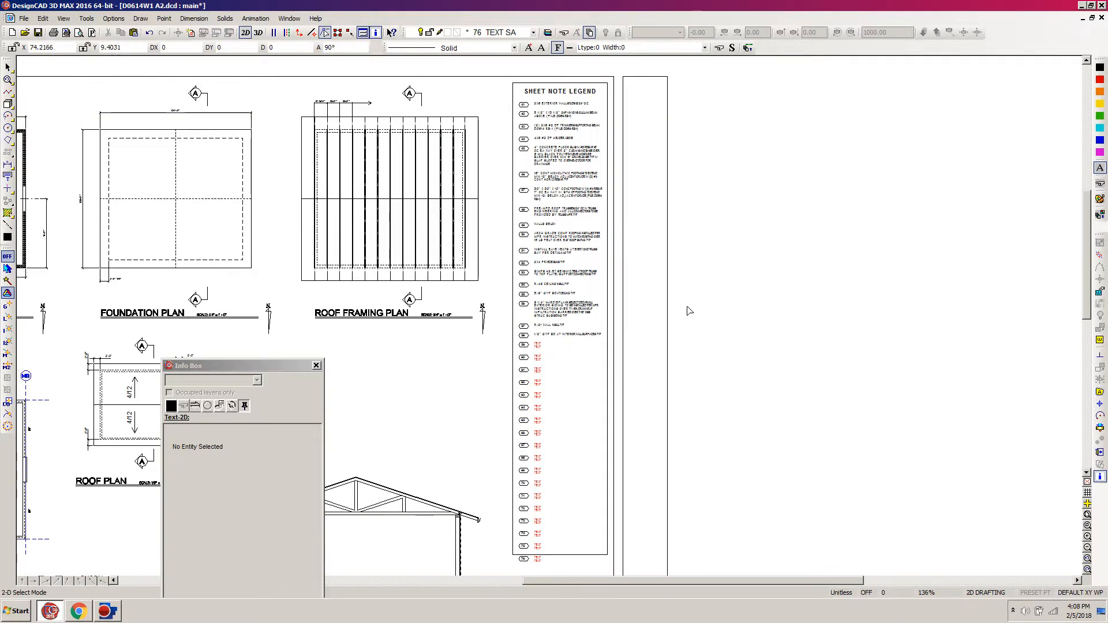
pyautogui.click(79, 612)
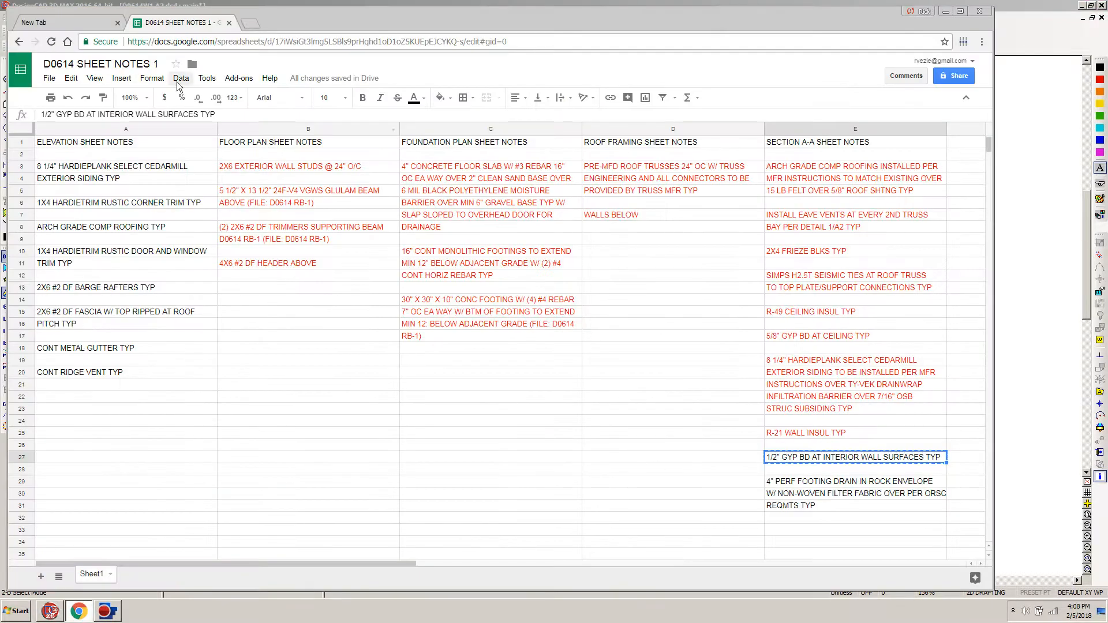
pyautogui.click(424, 99)
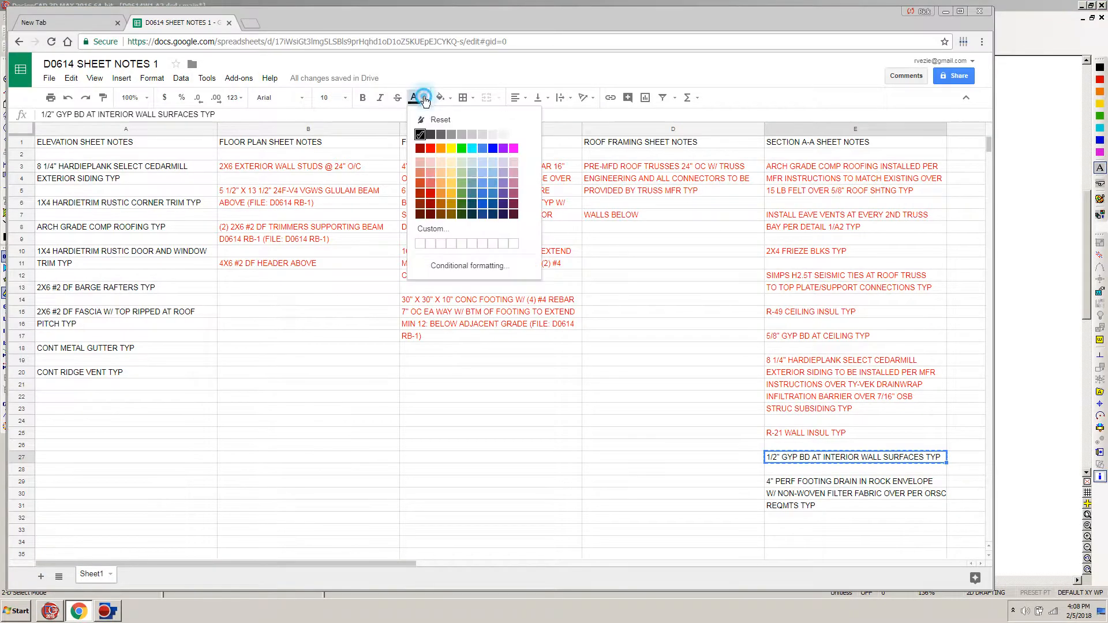
pyautogui.click(430, 148)
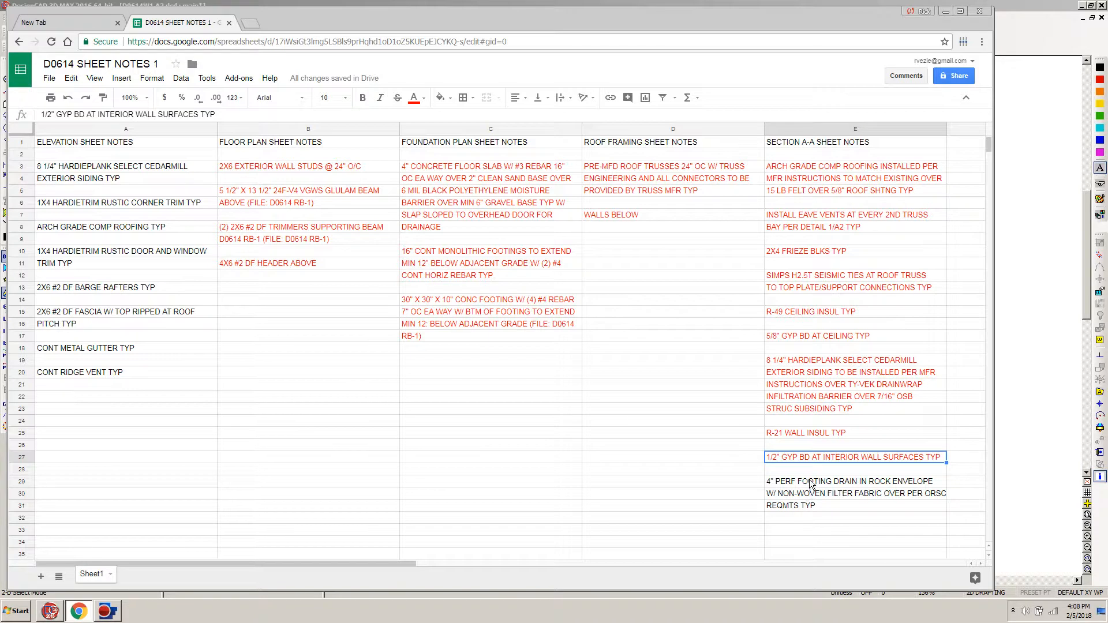
# Step: Copy the three-line footing drain note from E29:E31 of the spreadsheet and switch to DesignCAD
pyautogui.moveTo(813, 484); pyautogui.dragTo(812, 504)
pyautogui.hotkey('ctrl', 'c')
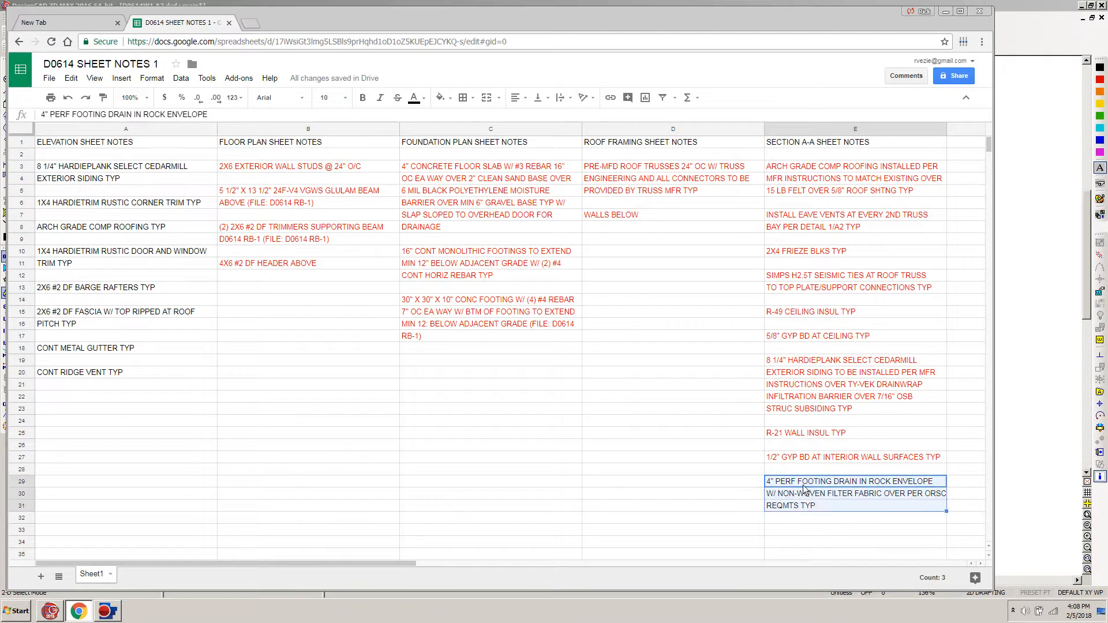
pyautogui.click(50, 613)
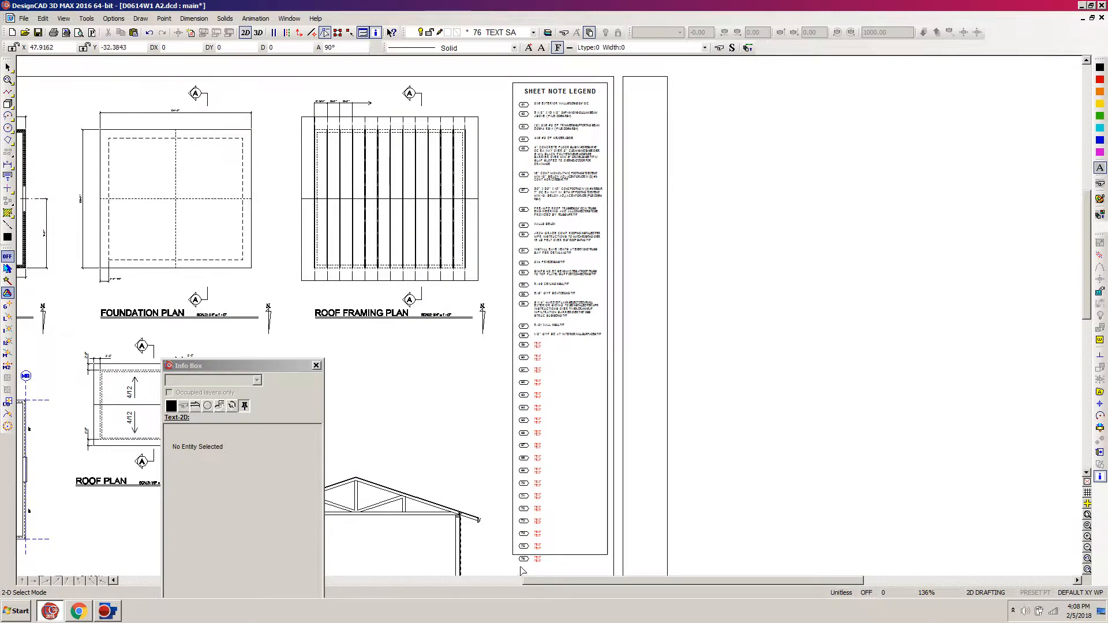
# Step: Move all numbered placeholder rows below legend number 59 slightly down to make room for a three-line note
pyautogui.moveTo(504, 570); pyautogui.dragTo(802, 350)
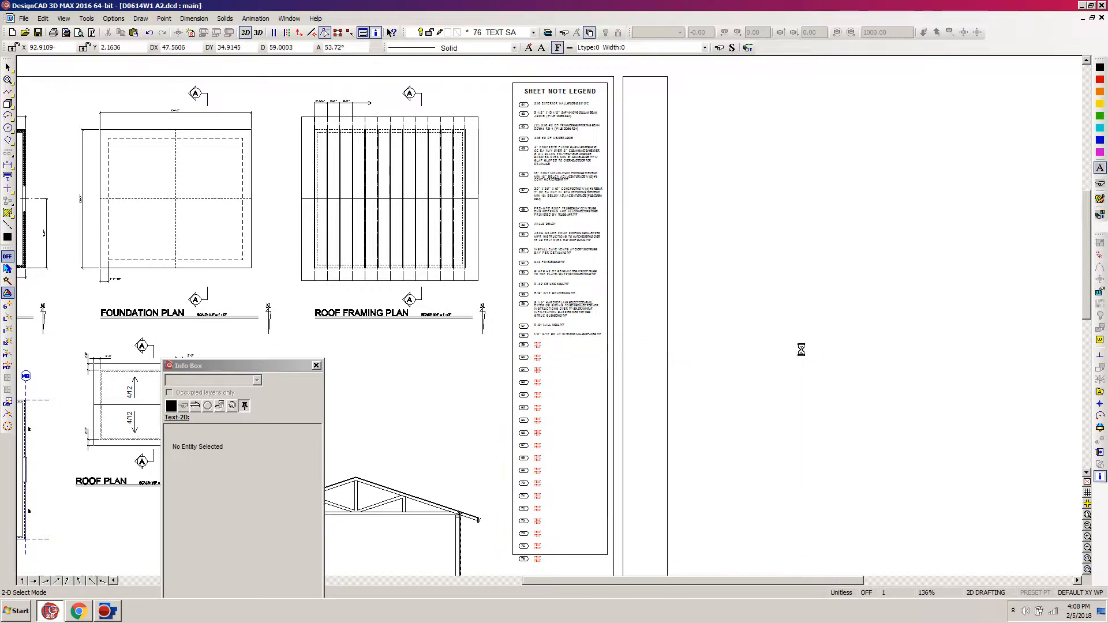
pyautogui.click(659, 477)
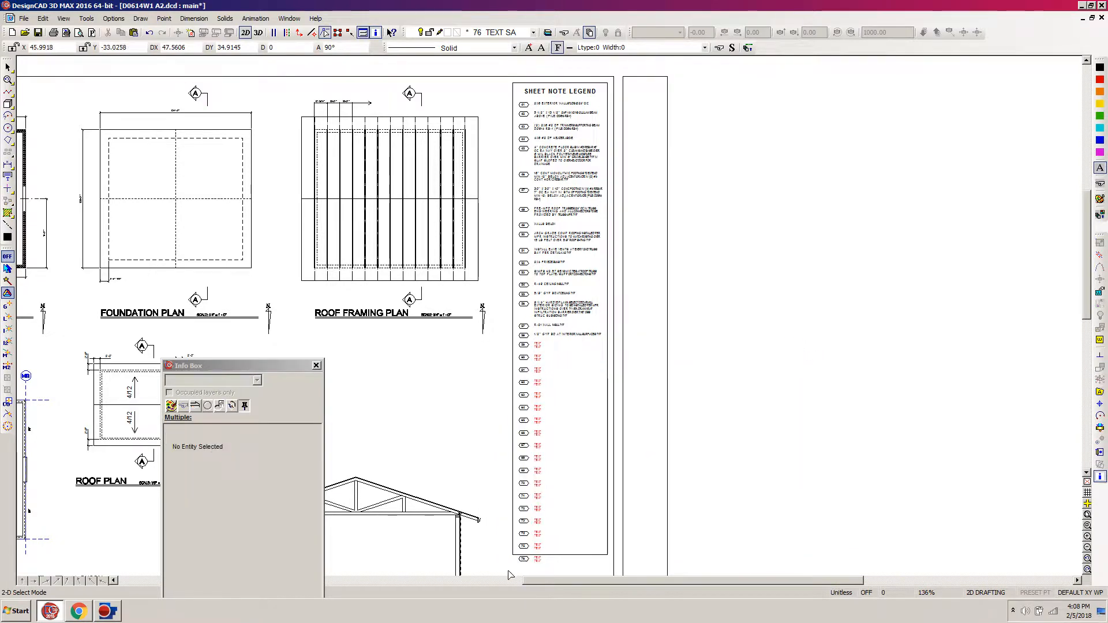
pyautogui.moveTo(507, 572); pyautogui.dragTo(767, 357)
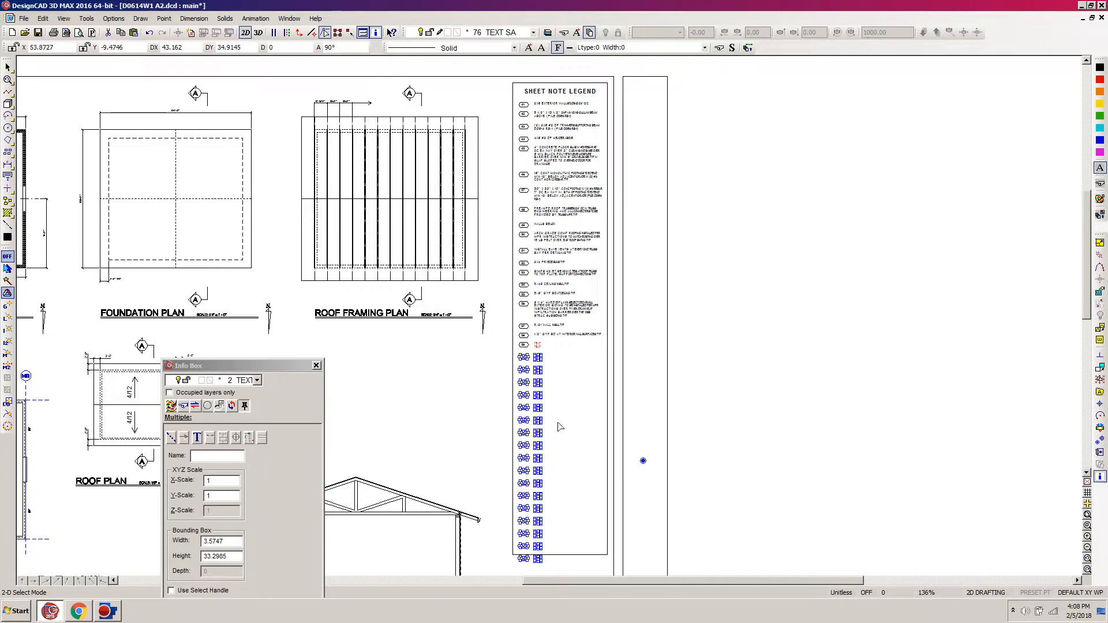
pyautogui.click(643, 460)
pyautogui.press('m')
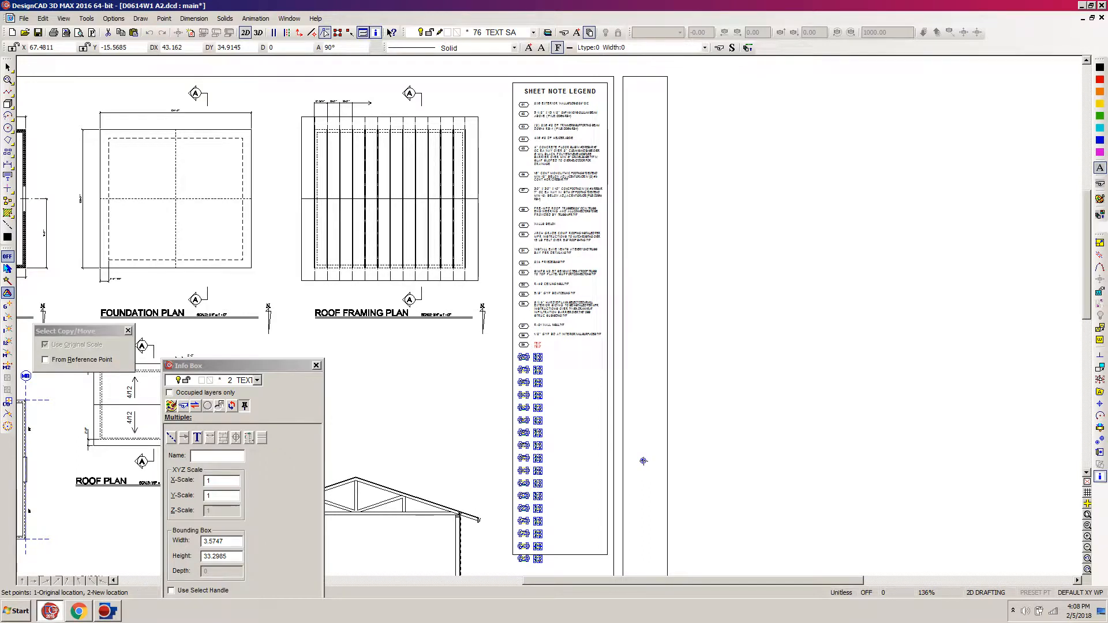
pyautogui.click(644, 461)
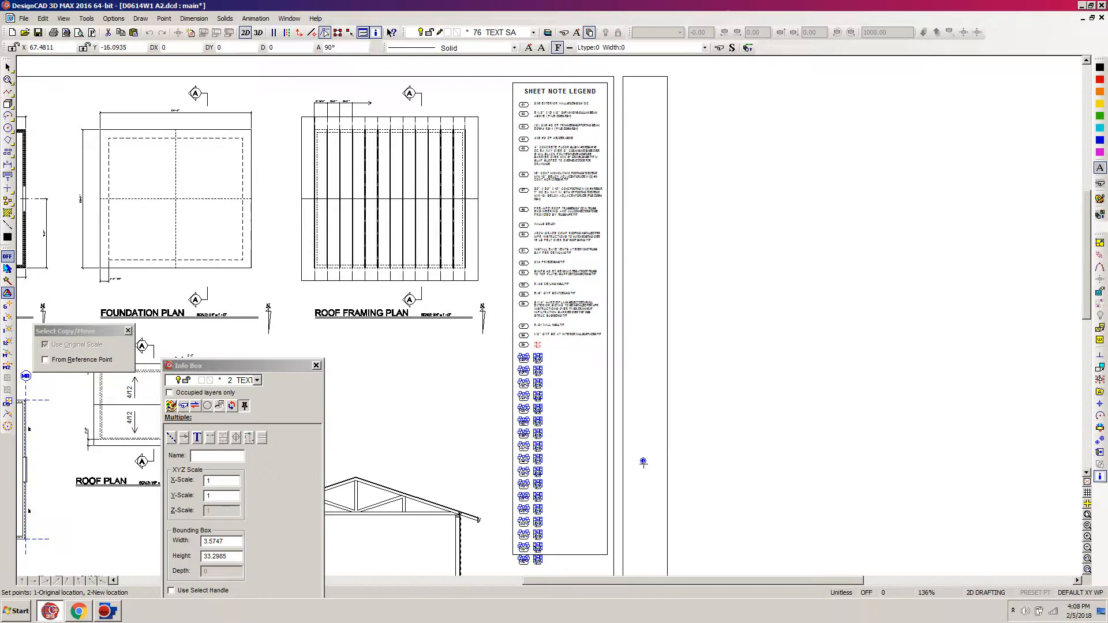
pyautogui.click(644, 464)
pyautogui.press('Escape')
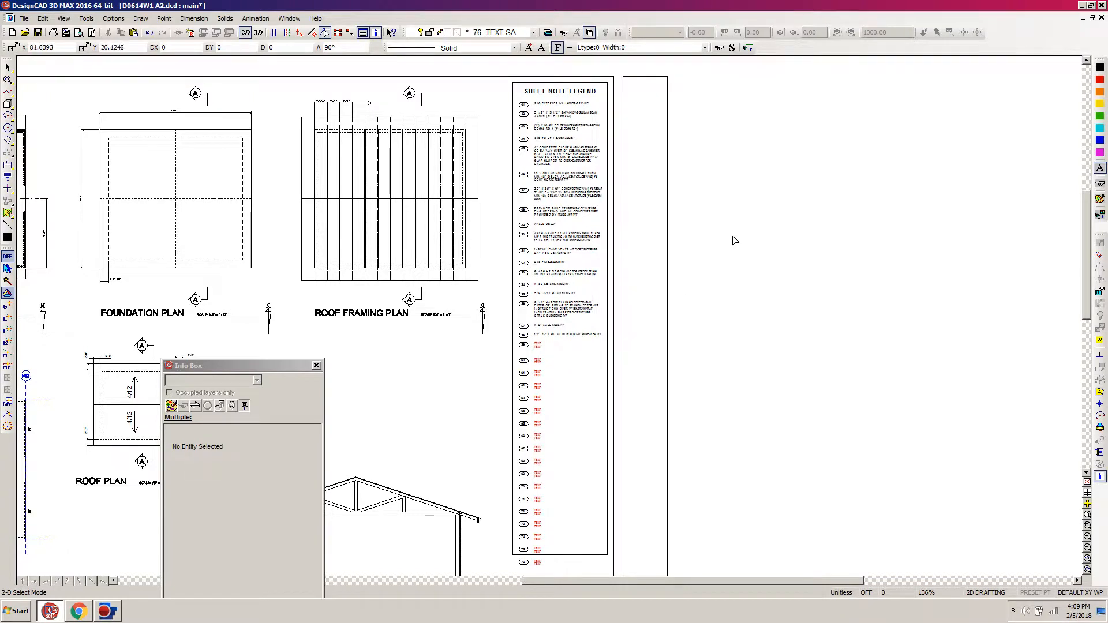
# Step: Check the cursor step sizes in the program options and close them without changes
pyautogui.press('q')
pyautogui.click(662, 164)
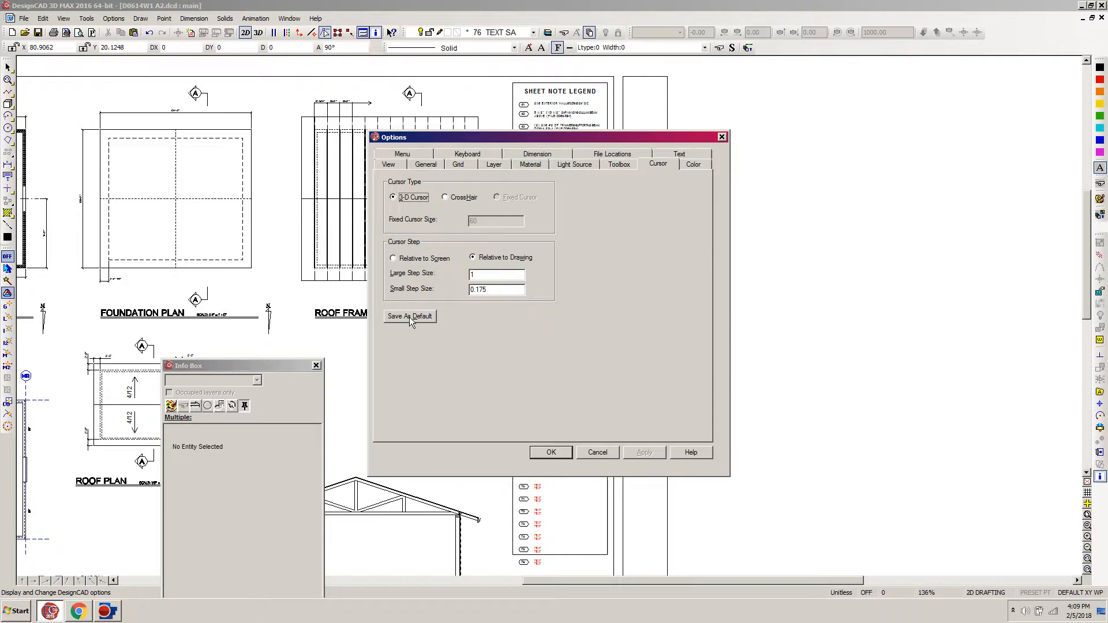
pyautogui.click(583, 454)
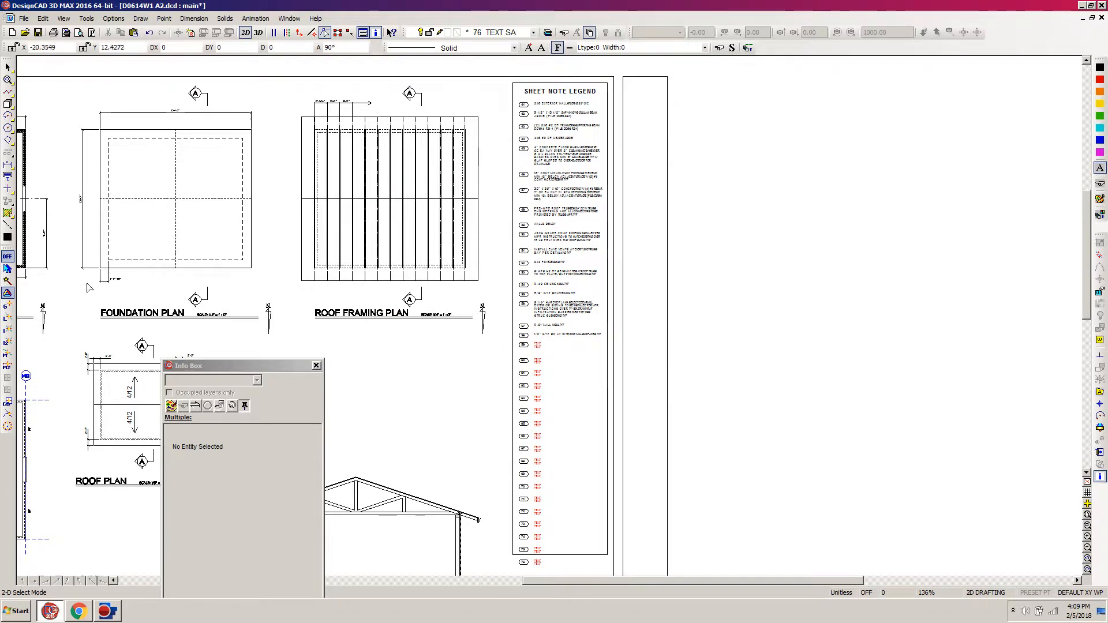
# Step: Place the text "4" PERF FOOTING DRAIN IN ROCK ENVELOPE W/ NON-WOVEN FILTER FABRIC OVER PER ORSC REQMTS TYP" at legend number 59
pyautogui.click(7, 176)
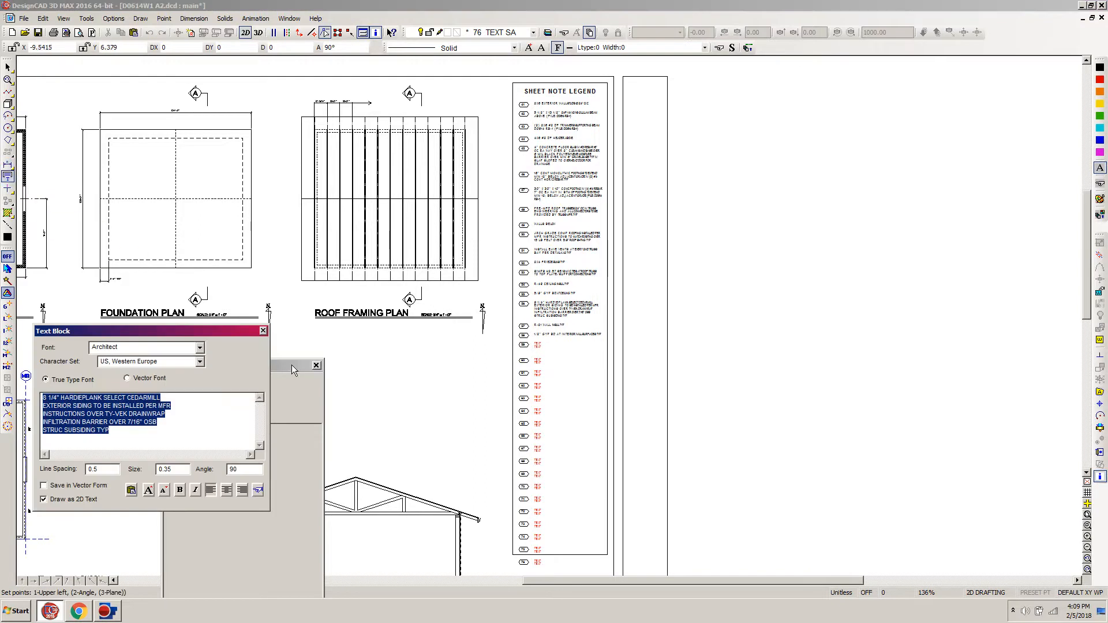
pyautogui.hotkey('ctrl', 'v')
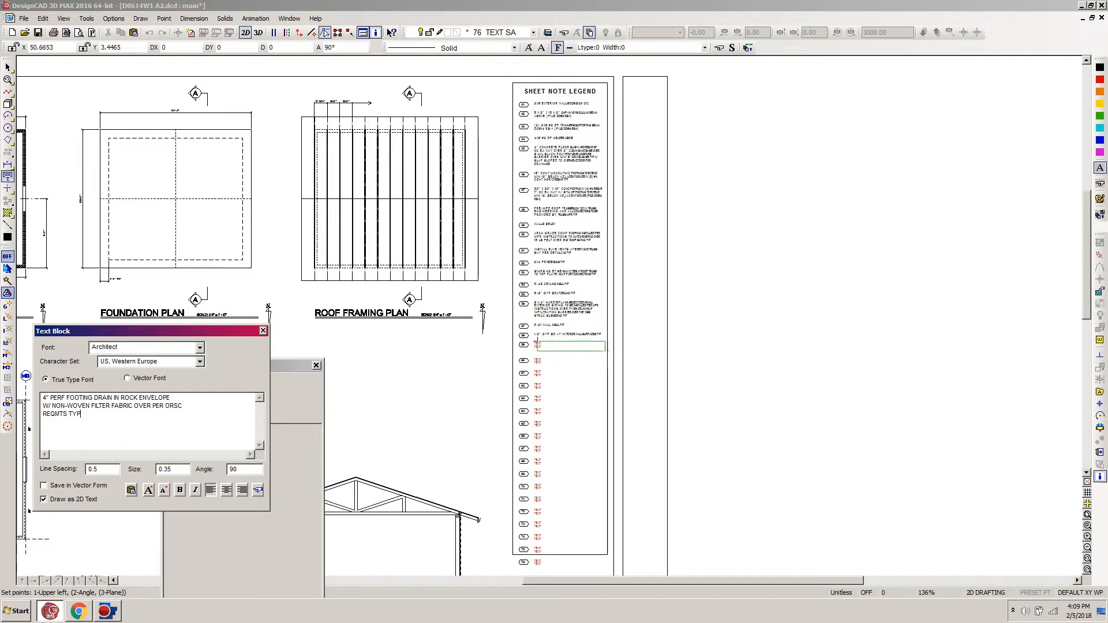
pyautogui.click(534, 343)
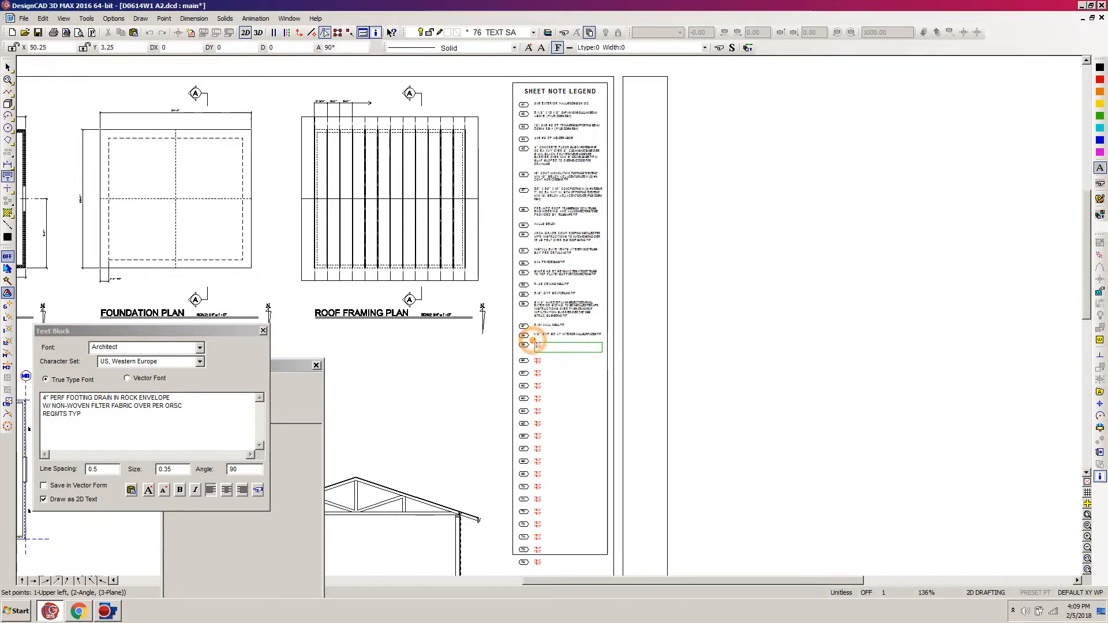
pyautogui.press('Return')
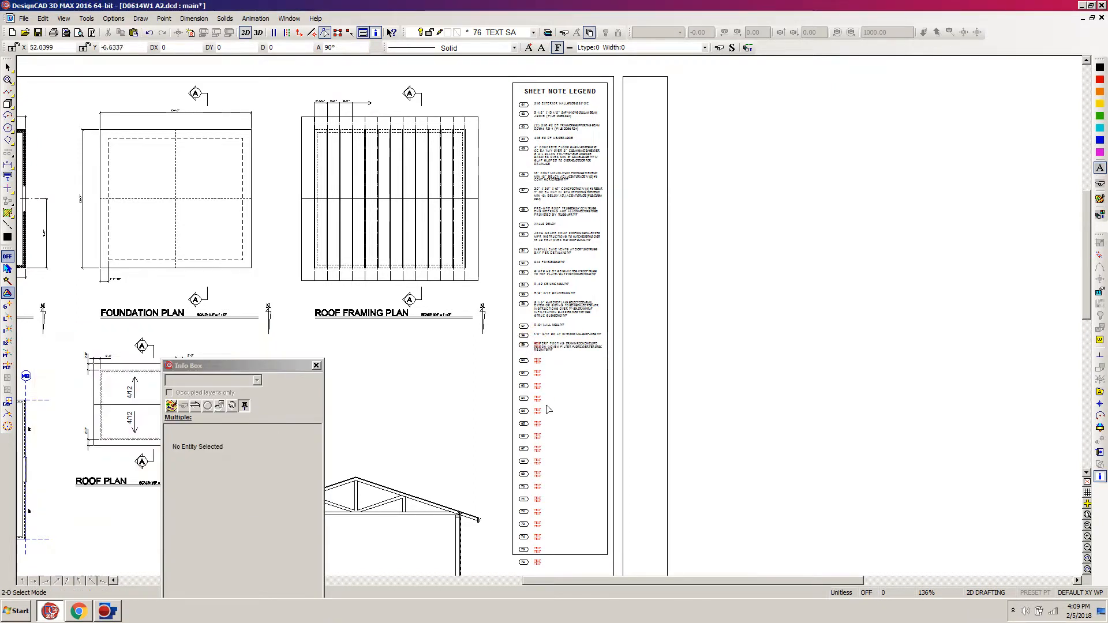
# Step: Delete the red placeholder text overlapping the footing drain note at legend number 59 and save the drawing
pyautogui.click(546, 341)
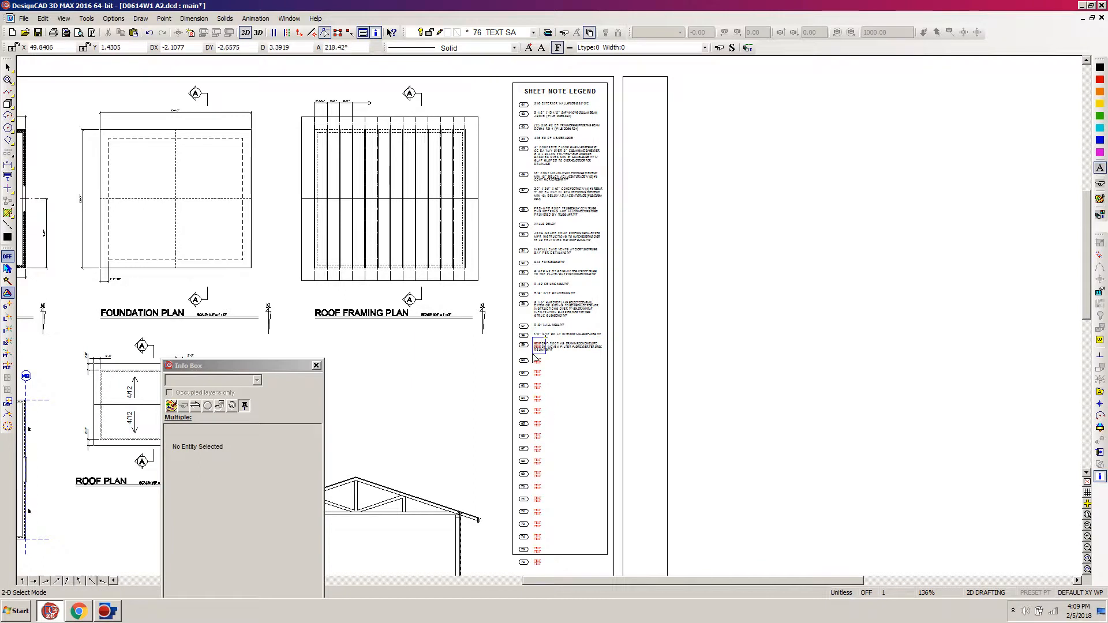
pyautogui.click(535, 357)
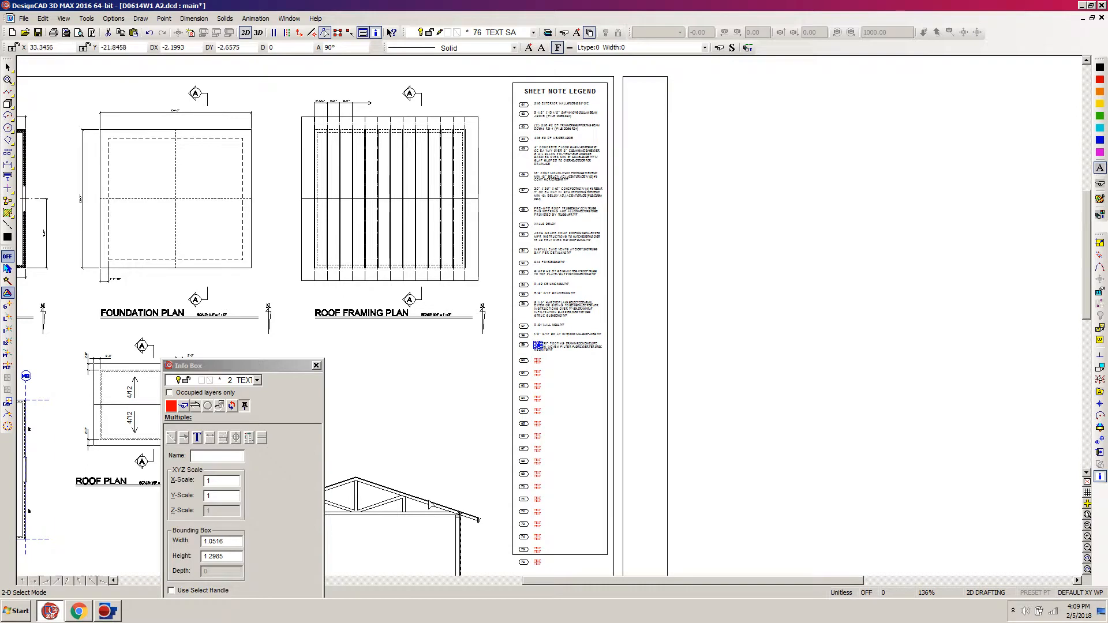
pyautogui.press('Delete')
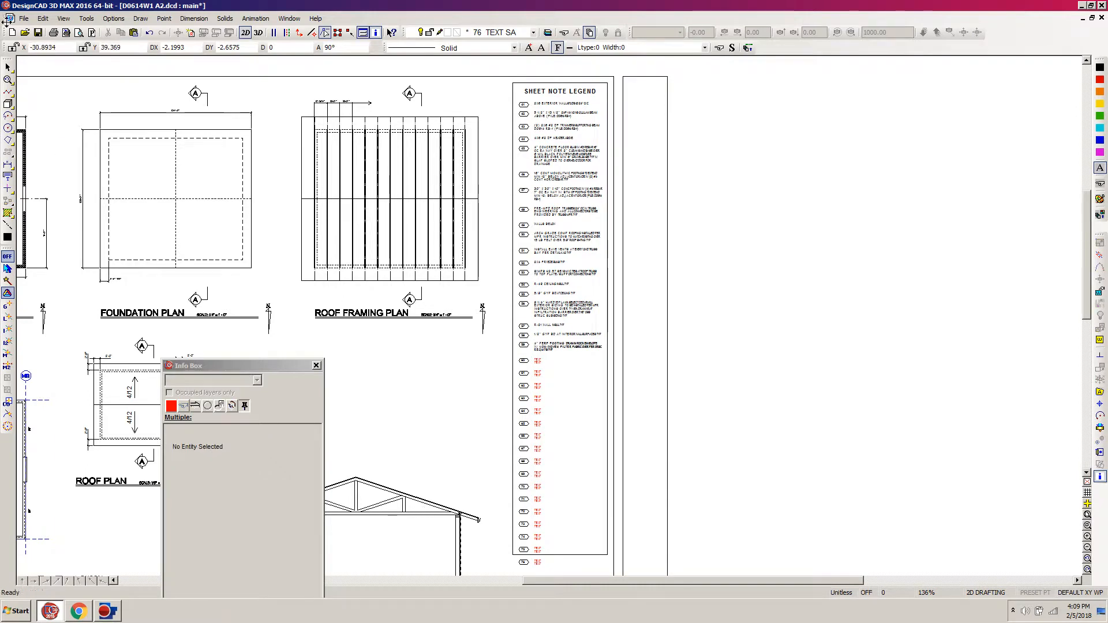
pyautogui.click(37, 32)
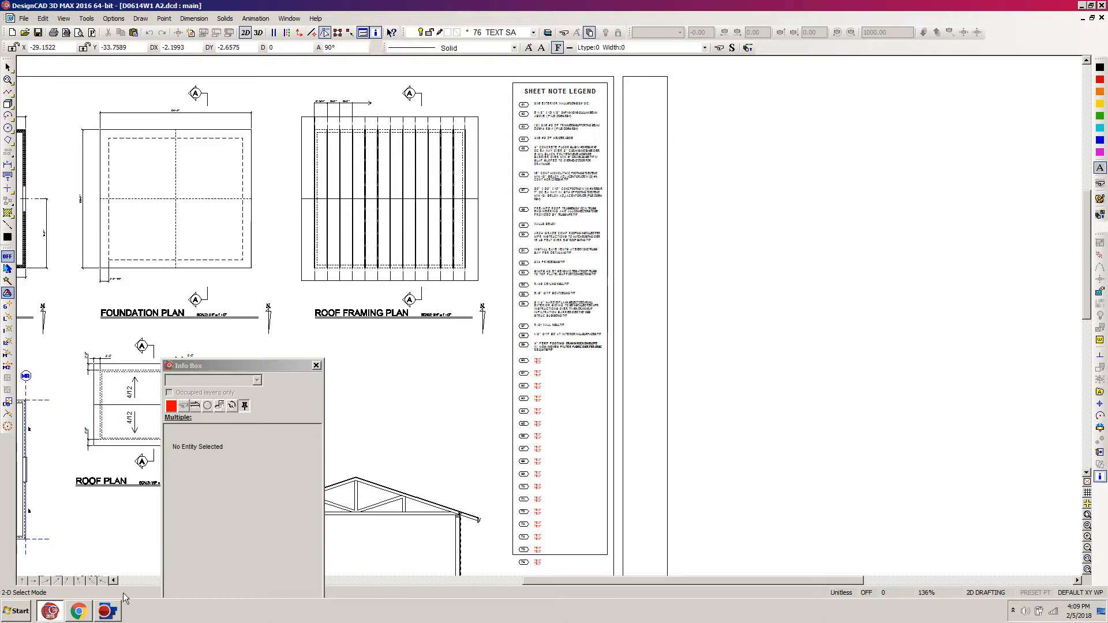
# Step: Switch to the spreadsheet in Chrome, colour the footing drain note in E29:E31 red and close the browser
pyautogui.click(84, 616)
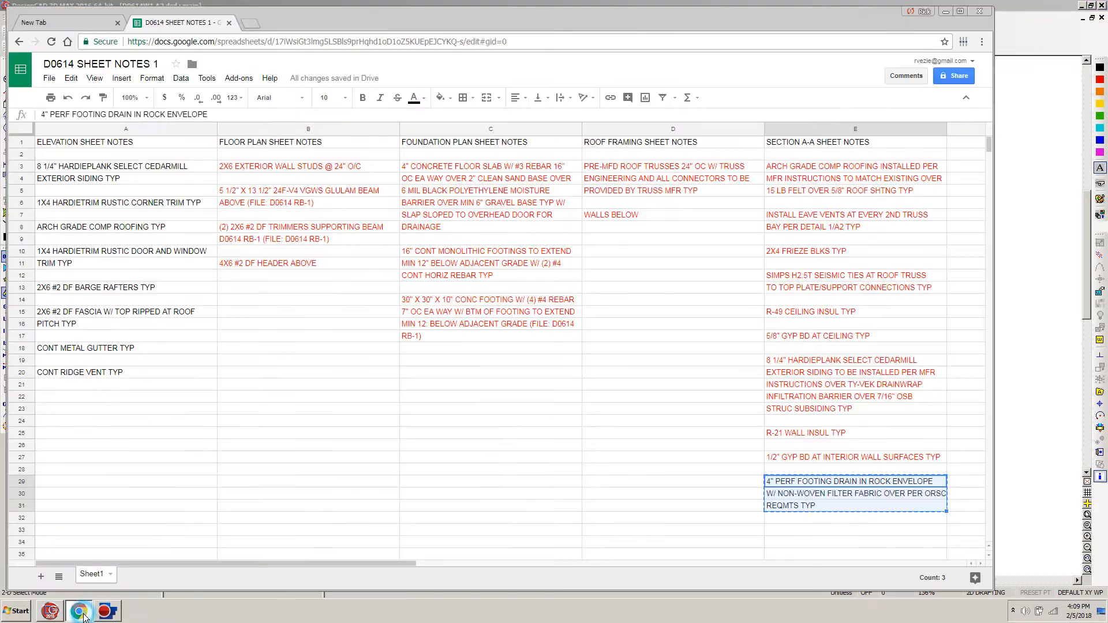
pyautogui.click(424, 100)
pyautogui.click(430, 146)
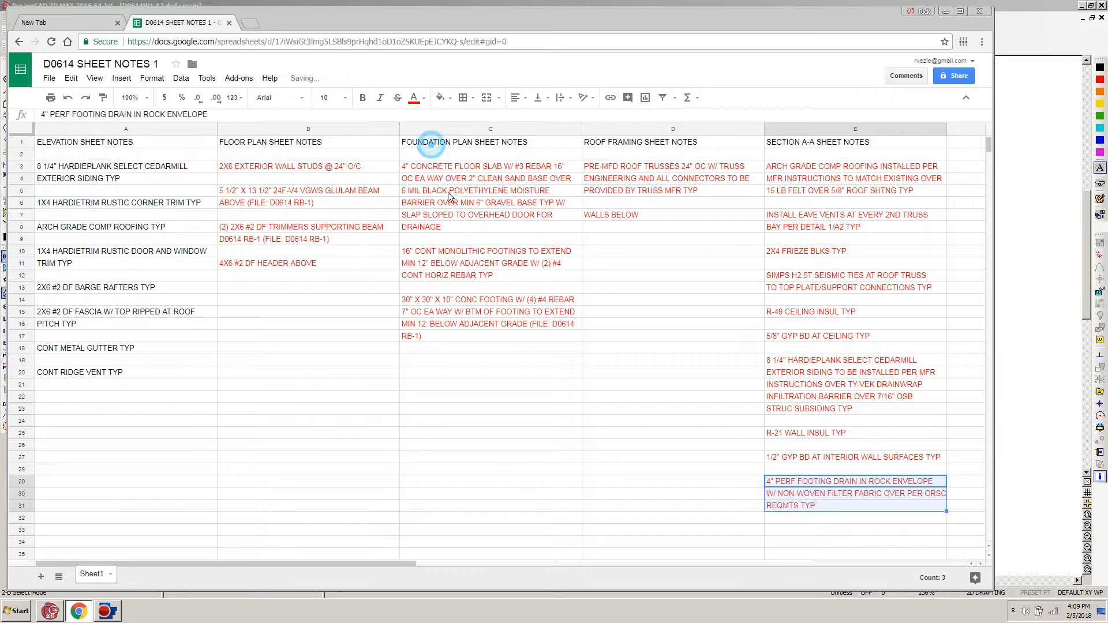
pyautogui.moveTo(590, 489); pyautogui.dragTo(625, 472)
pyautogui.click(877, 515)
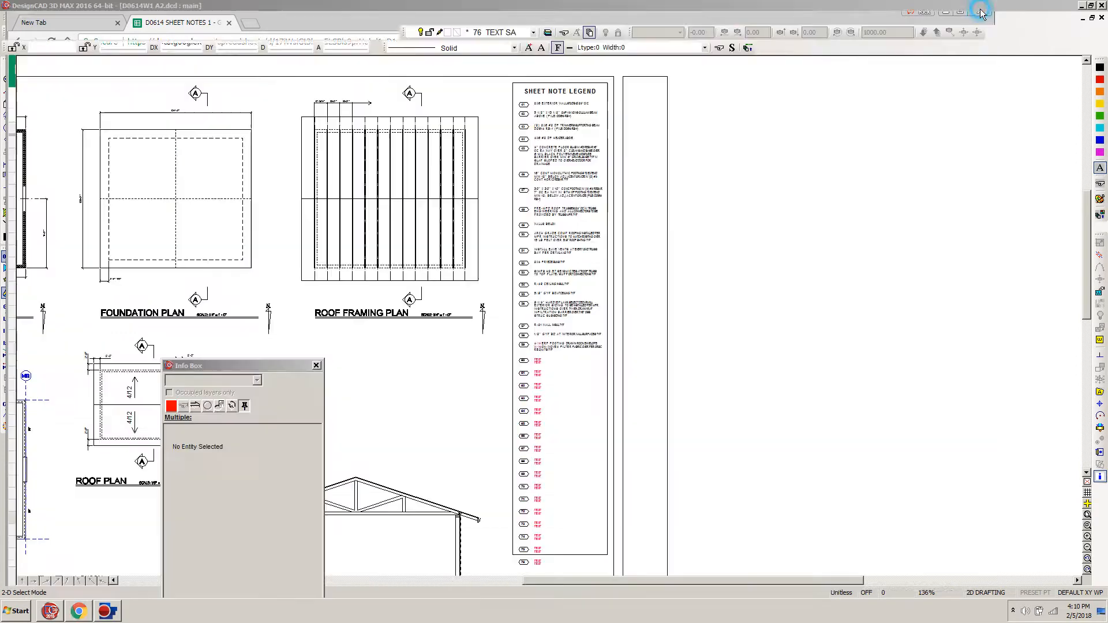
pyautogui.click(982, 12)
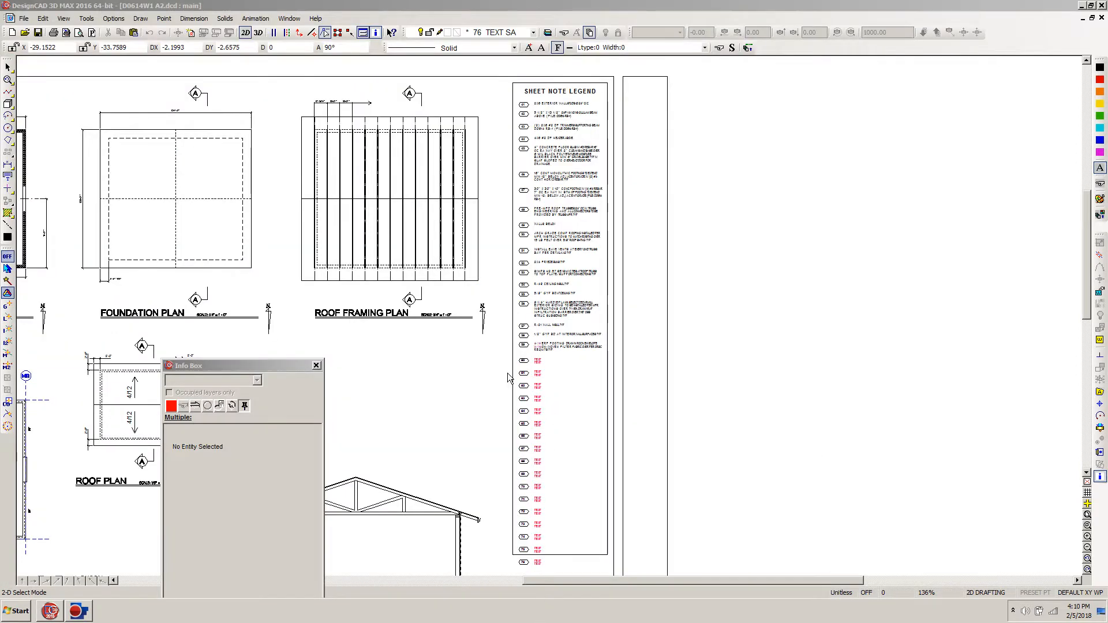
# Step: Make layer 3 EXT OPNG M visible and editable in the layer options
pyautogui.click(494, 11)
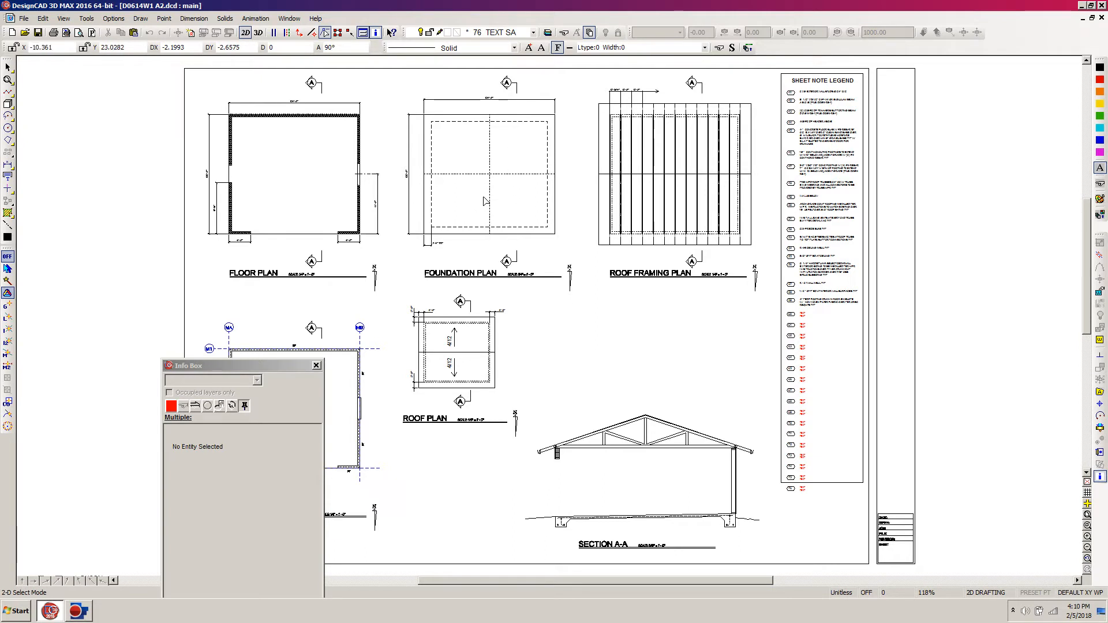
pyautogui.press('l')
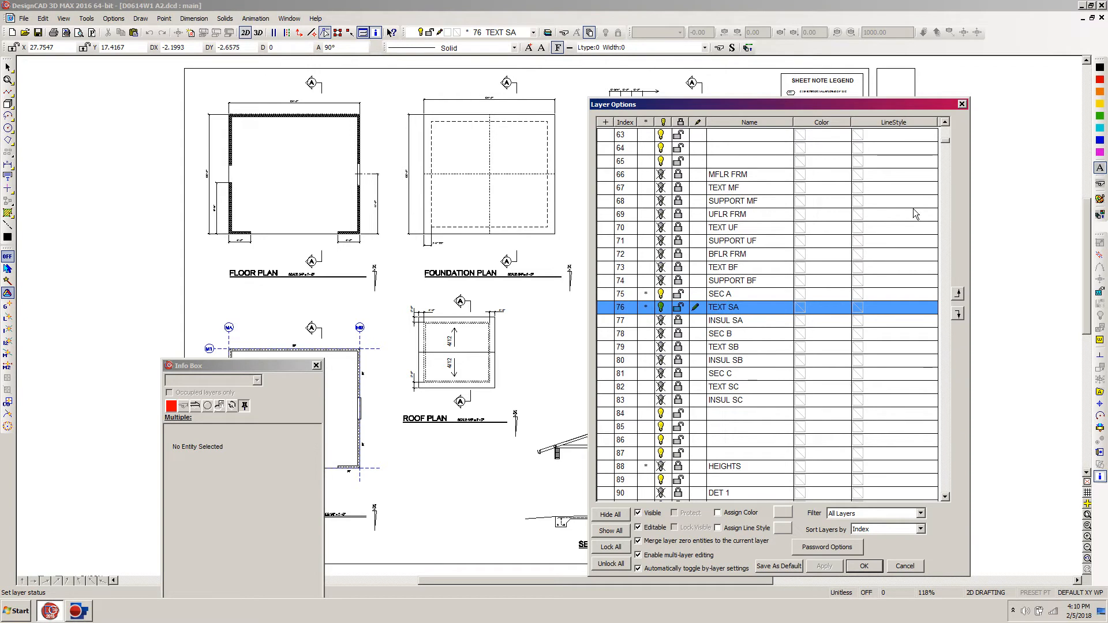
pyautogui.moveTo(949, 142); pyautogui.dragTo(947, 124)
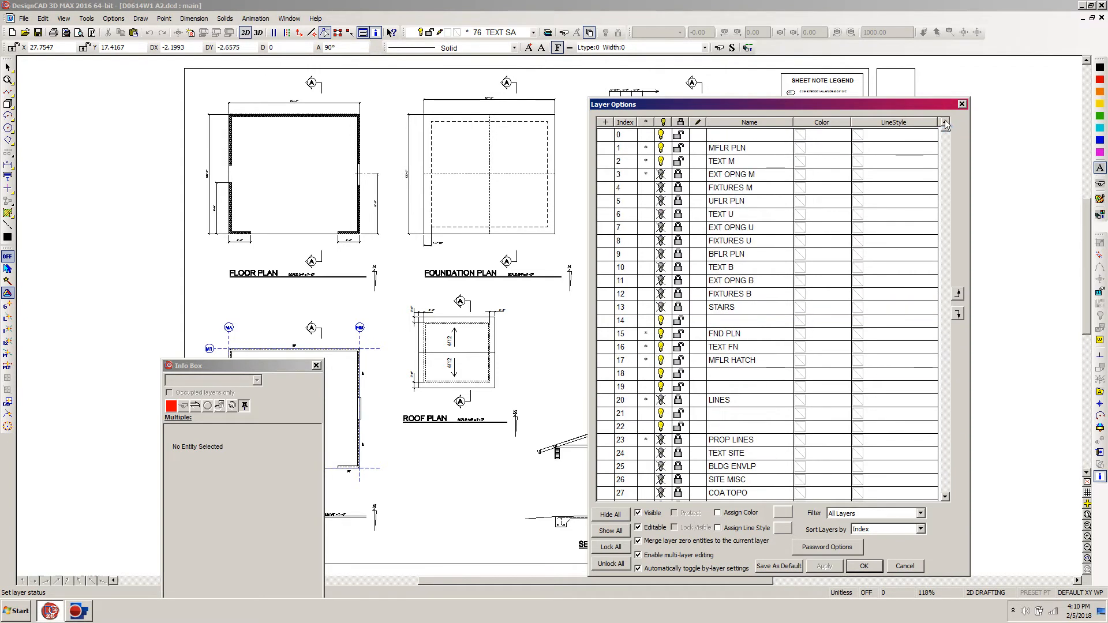
pyautogui.click(679, 176)
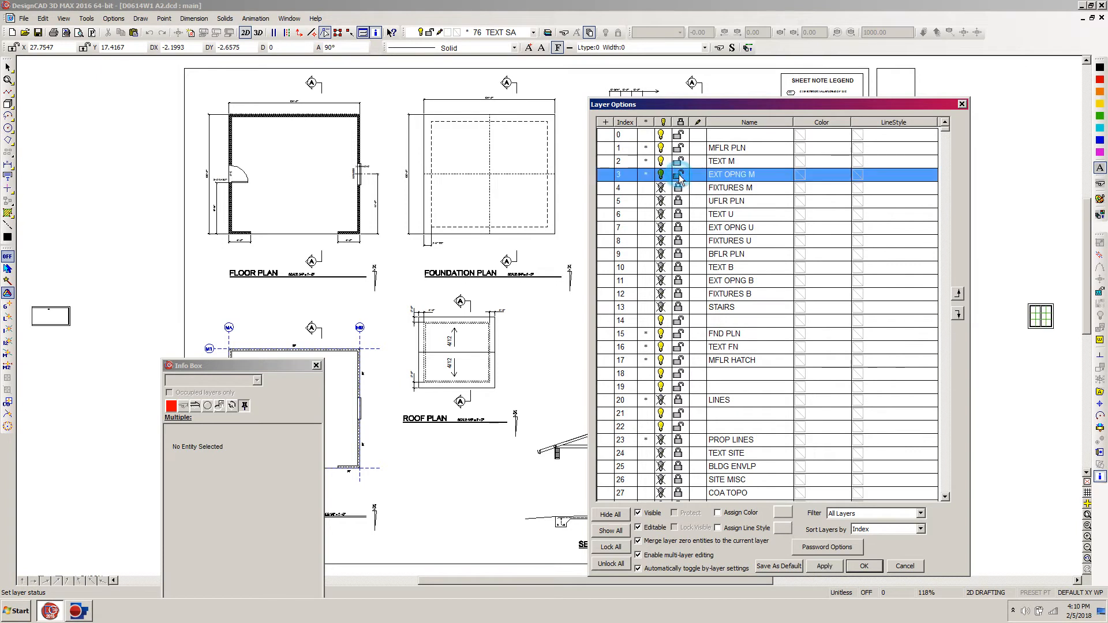
pyautogui.click(870, 569)
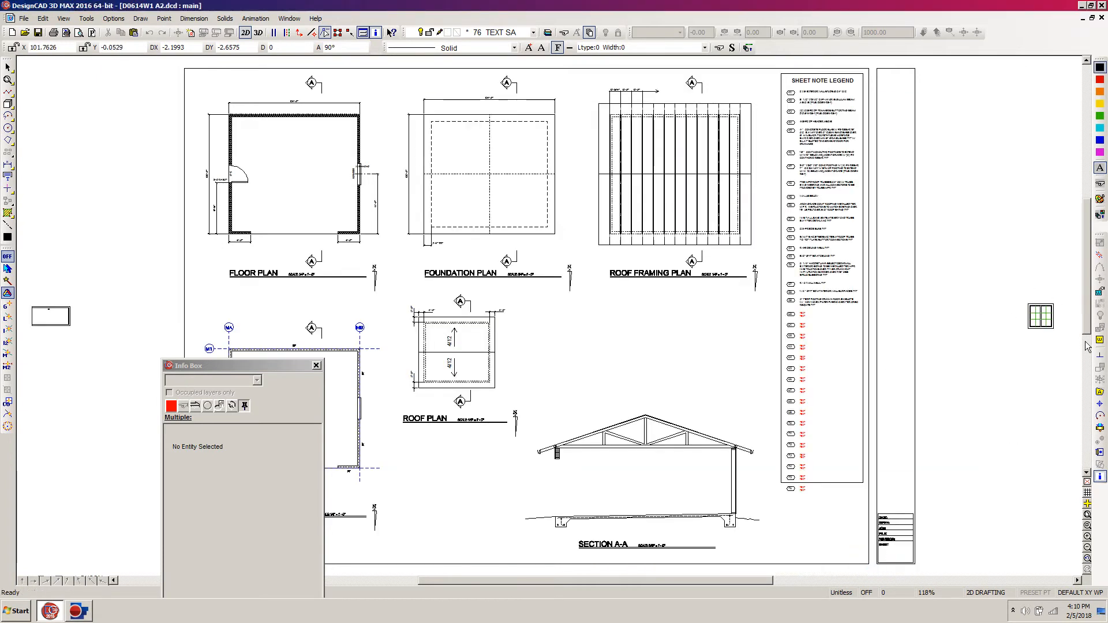